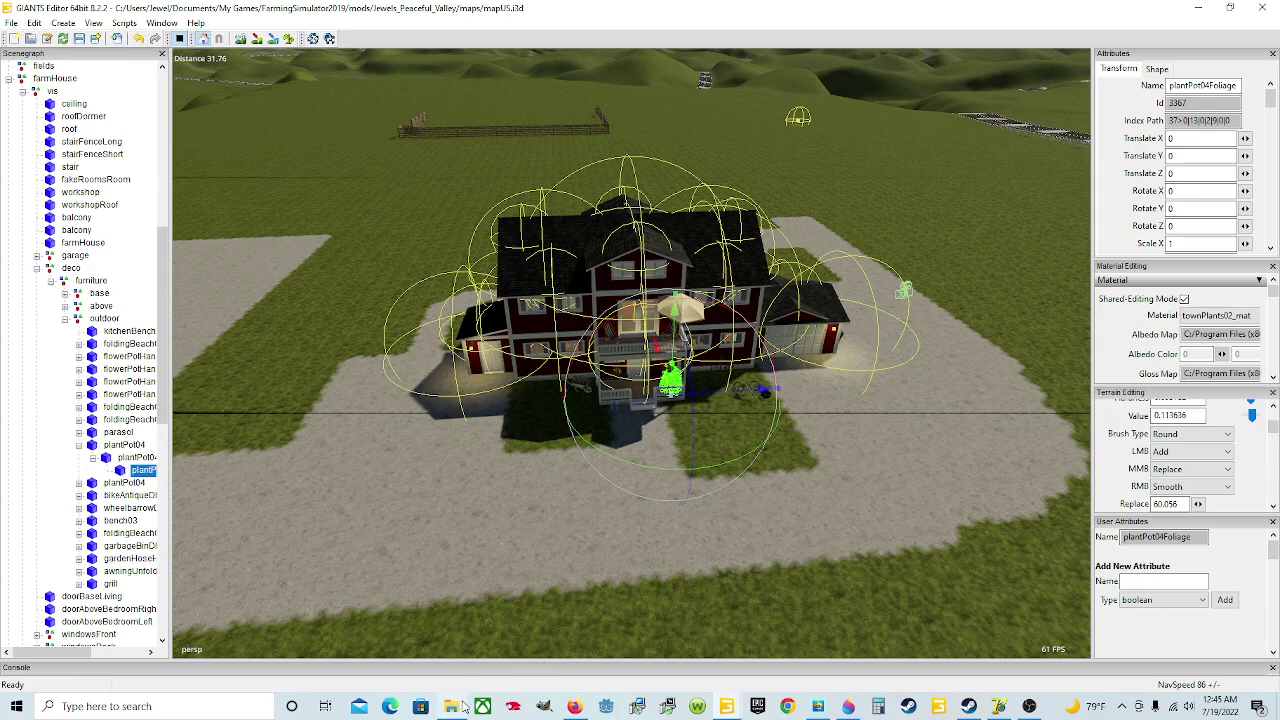
Switch to File Explorer and browse from Documents through My Games, FarmingSimulator2019 and mods into the Jewels_Peaceful_Valley folder.
{"action": "mouse_move", "coordinate": [460, 709]}
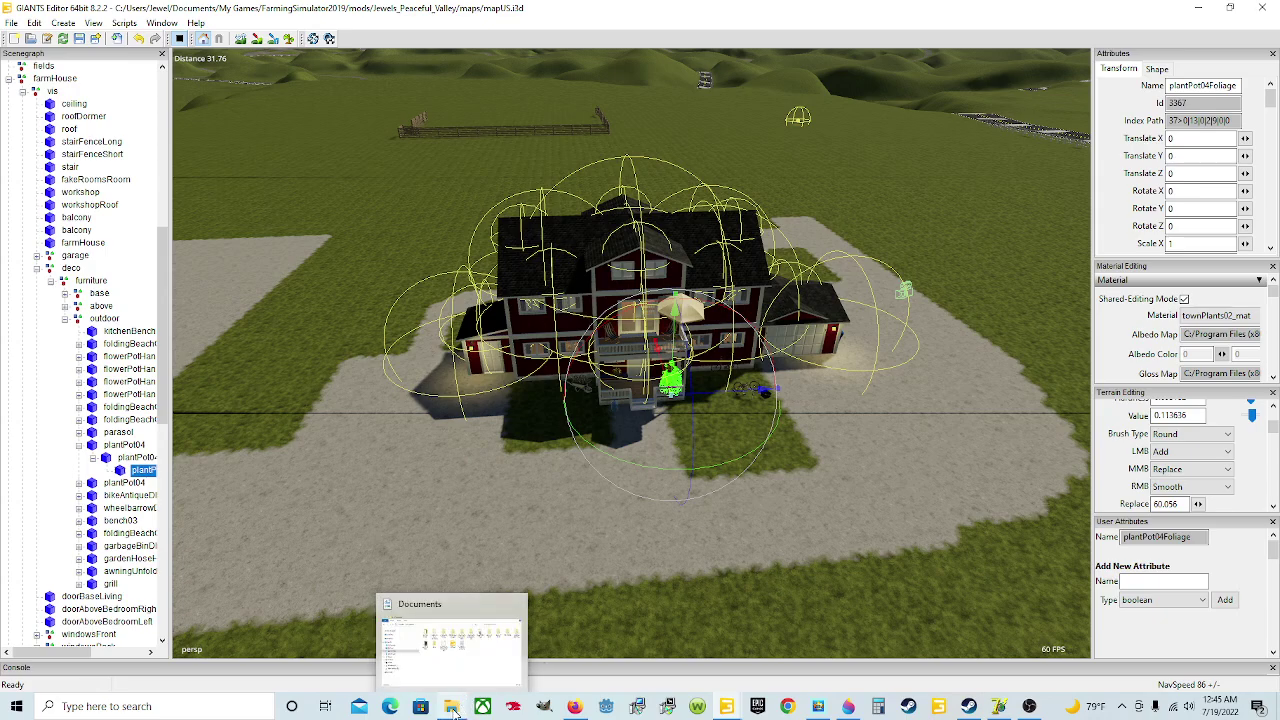
{"action": "left_click", "coordinate": [451, 629]}
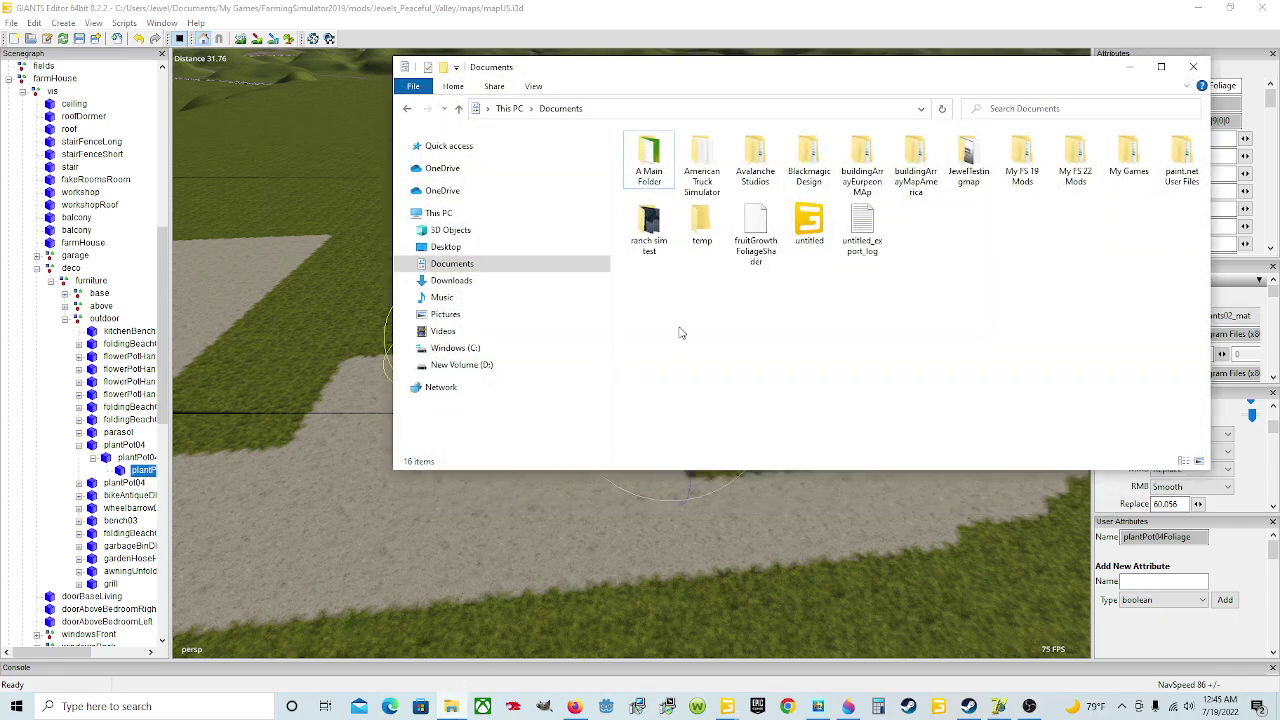
{"action": "double_click", "coordinate": [1128, 160]}
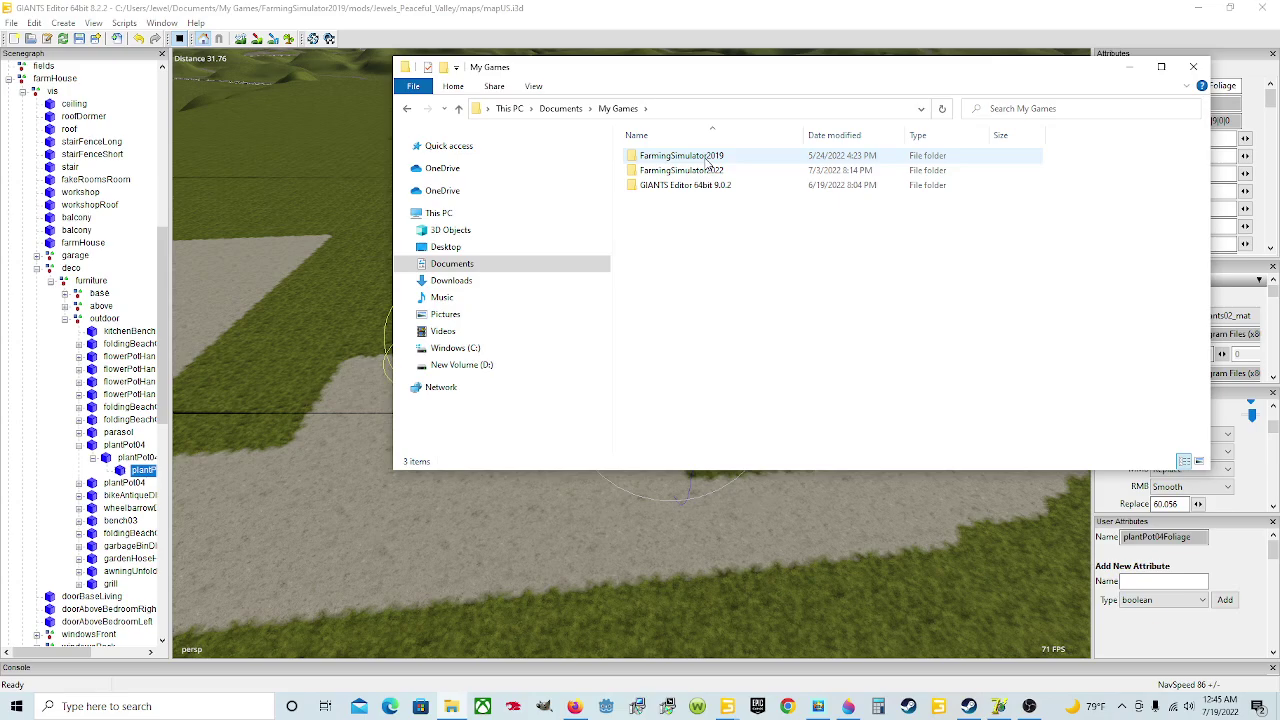
{"action": "left_click", "coordinate": [705, 157]}
{"action": "double_click", "coordinate": [705, 160]}
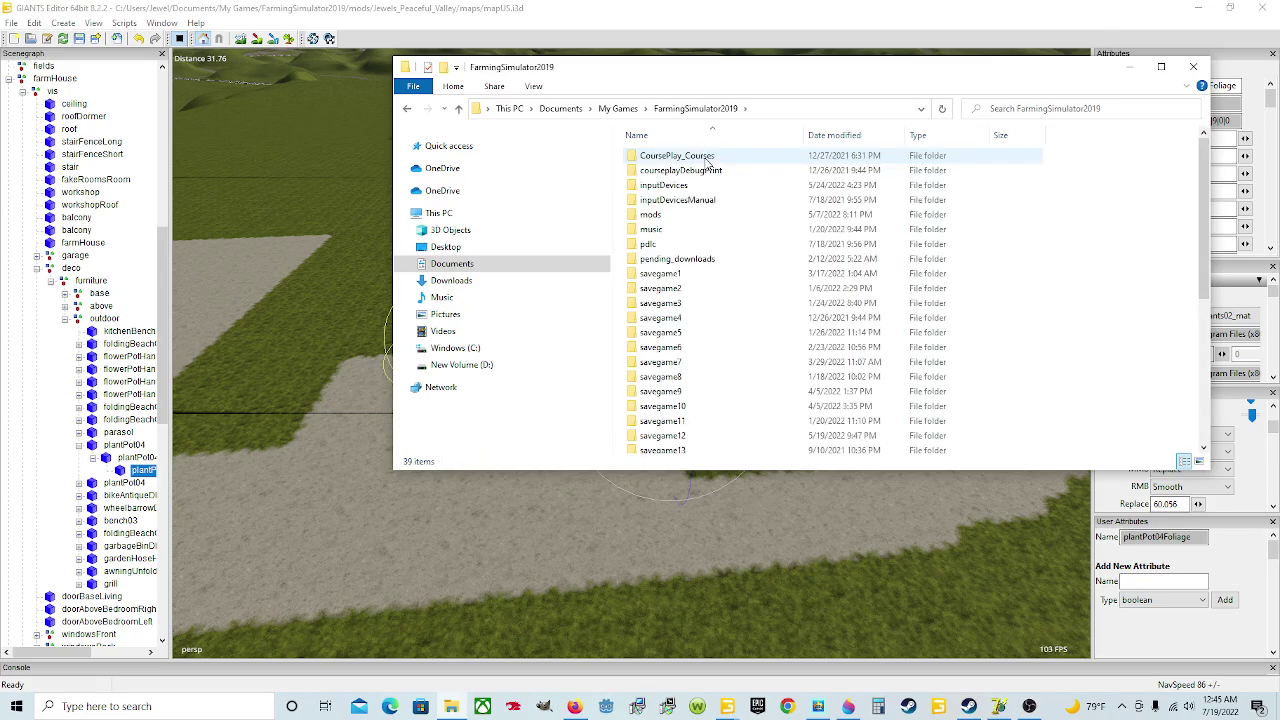
{"action": "double_click", "coordinate": [679, 218]}
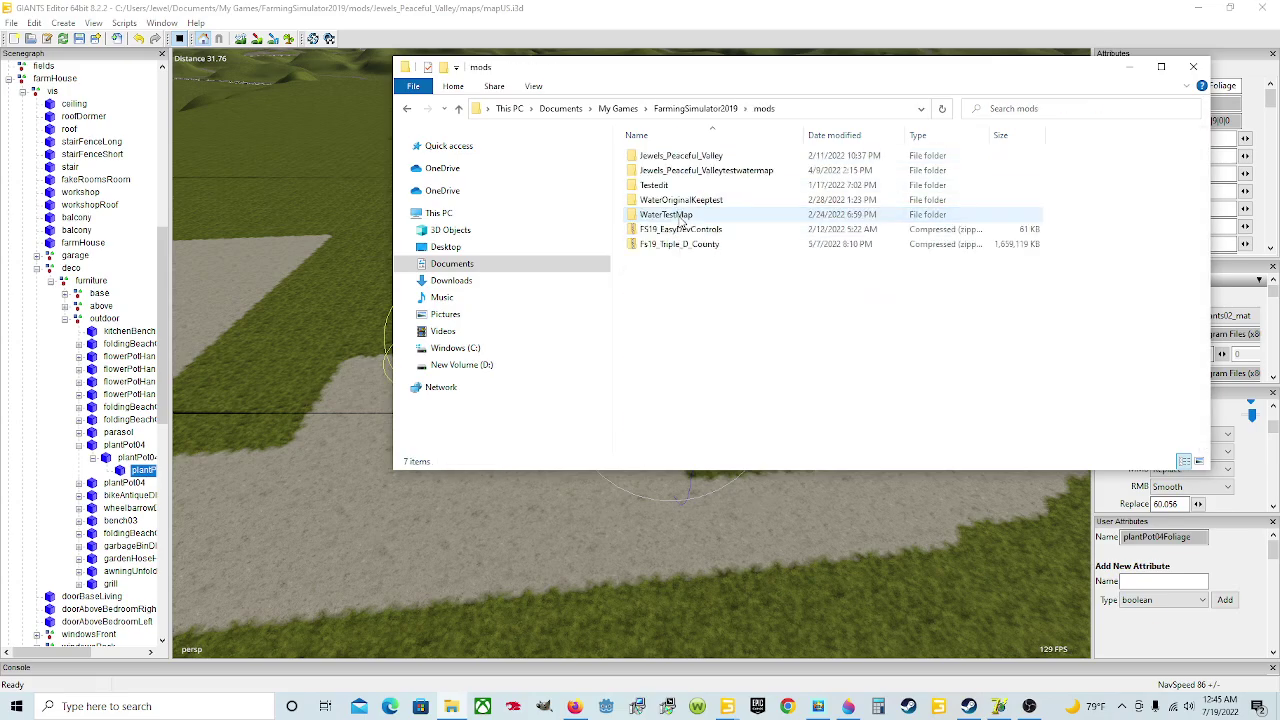
{"action": "double_click", "coordinate": [706, 158]}
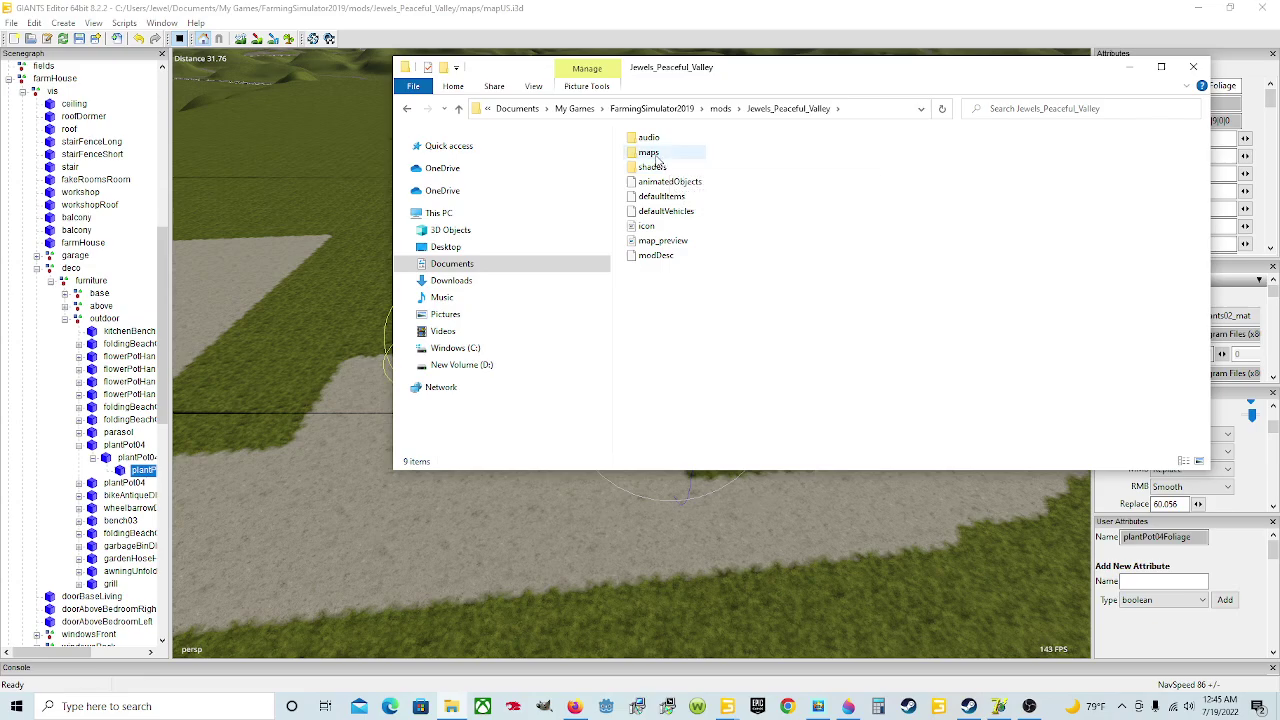
Find the mapUS scene file in the Jewels_Peaceful_Valley maps folder, bring up its editor version choice and cancel it.
{"action": "double_click", "coordinate": [652, 153]}
{"action": "scroll", "coordinate": [900, 260], "scroll_direction": "down", "scroll_amount": 3}
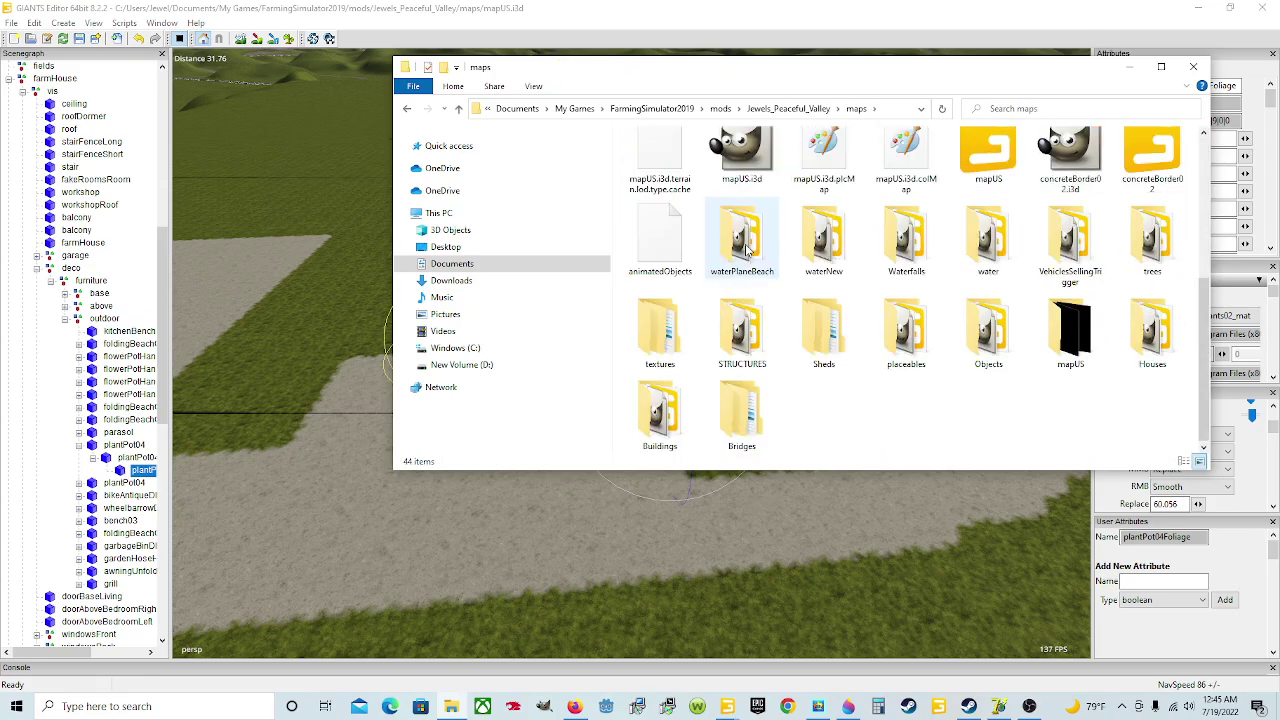
{"action": "scroll", "coordinate": [932, 258], "scroll_direction": "up", "scroll_amount": 1}
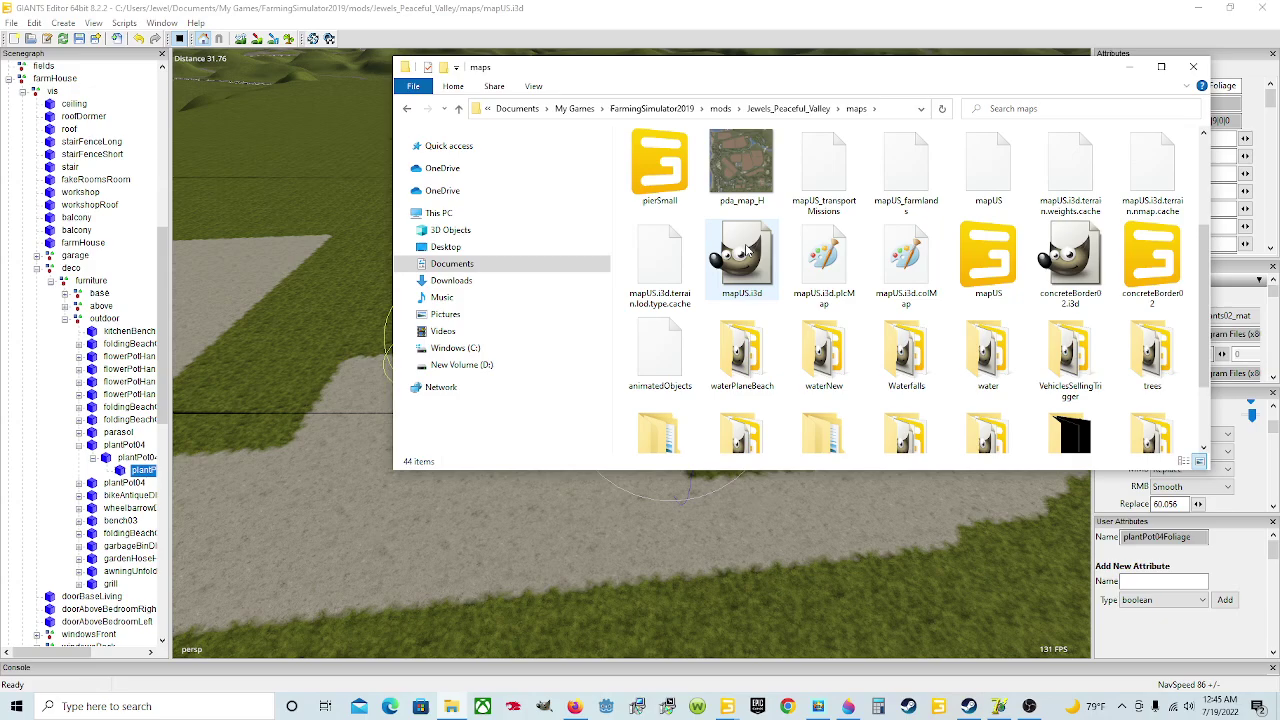
{"action": "double_click", "coordinate": [1008, 285]}
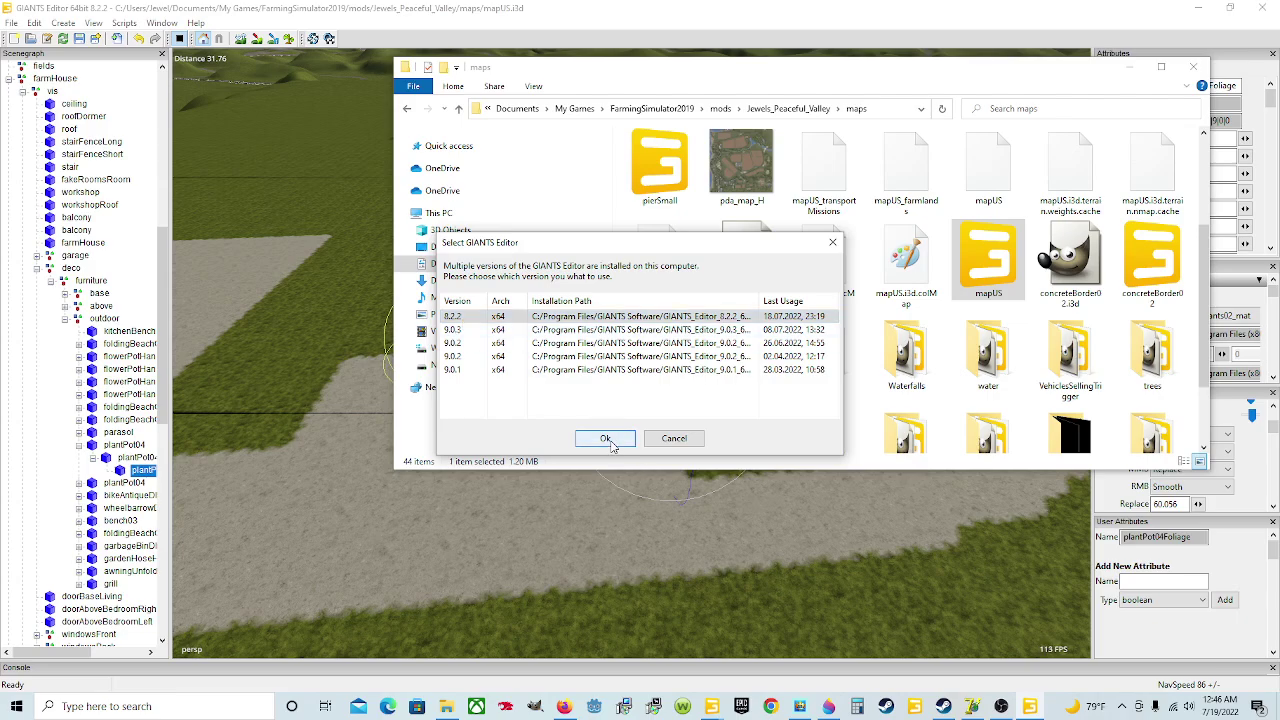
{"action": "left_click", "coordinate": [699, 439]}
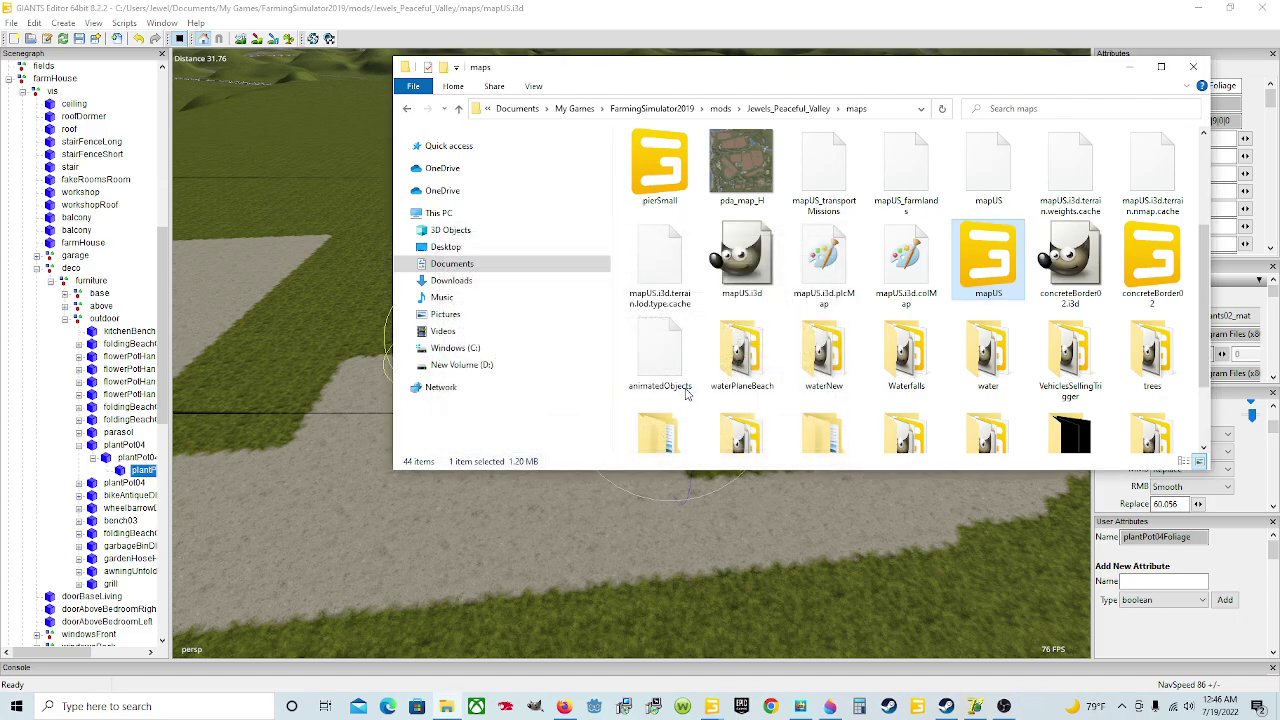
Return to Documents and browse into the FarmingSimulator2019 mods folder under My Games.
{"action": "left_click", "coordinate": [524, 268]}
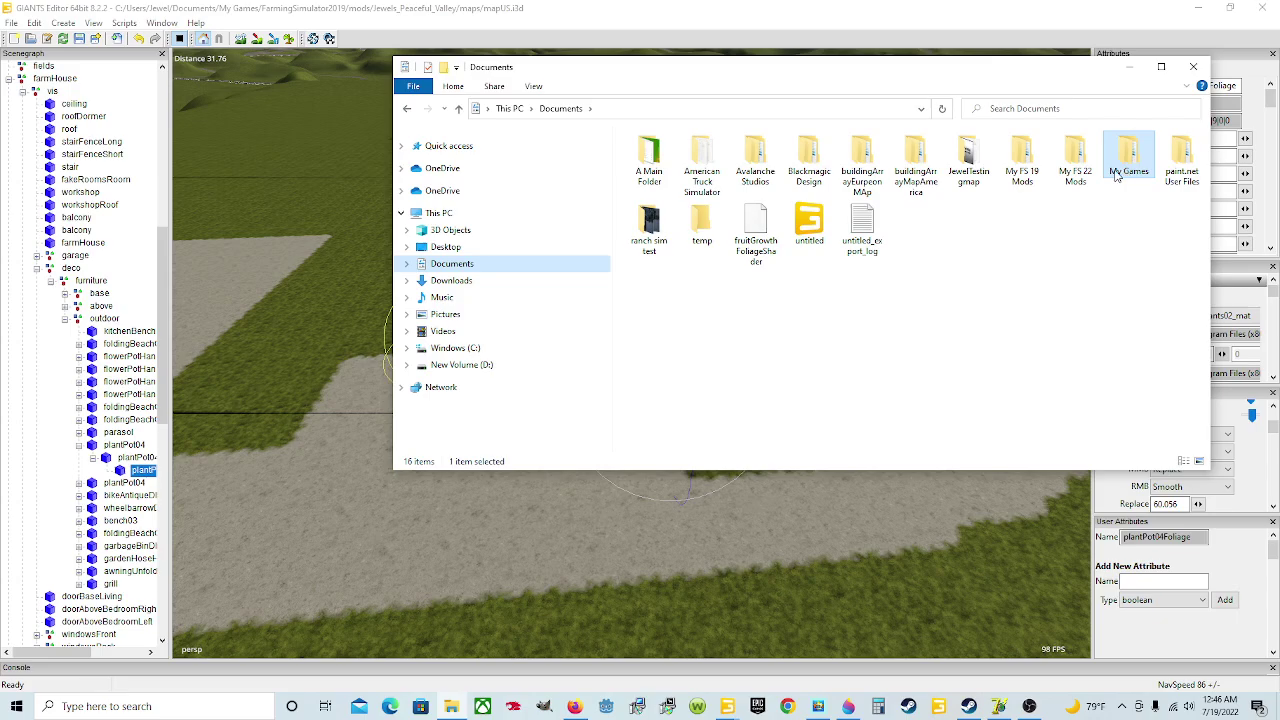
{"action": "double_click", "coordinate": [546, 270]}
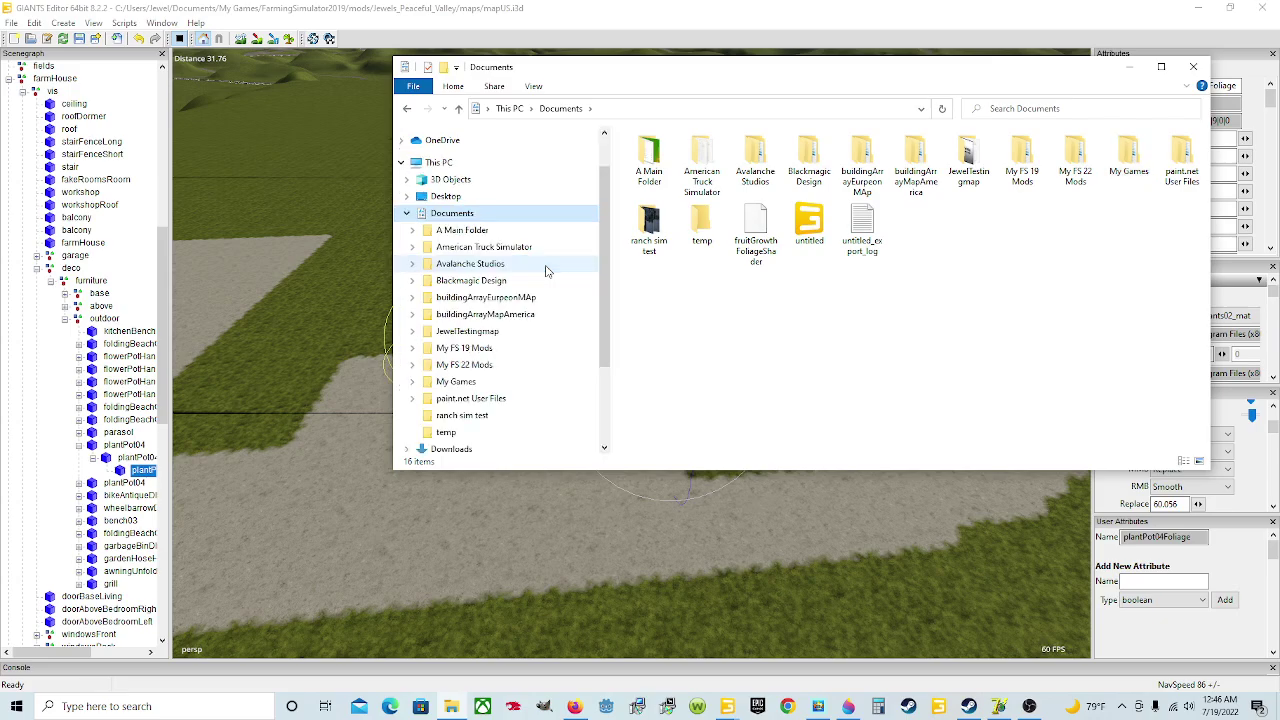
{"action": "double_click", "coordinate": [1128, 160]}
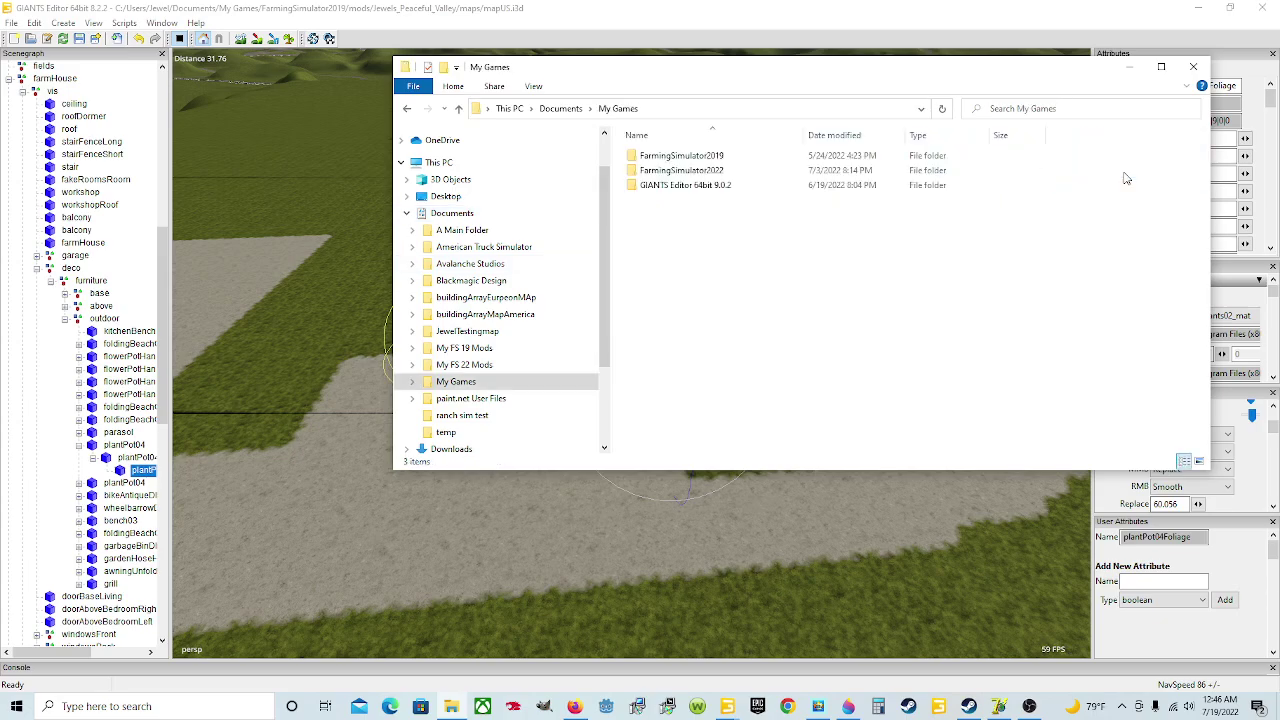
{"action": "double_click", "coordinate": [729, 157]}
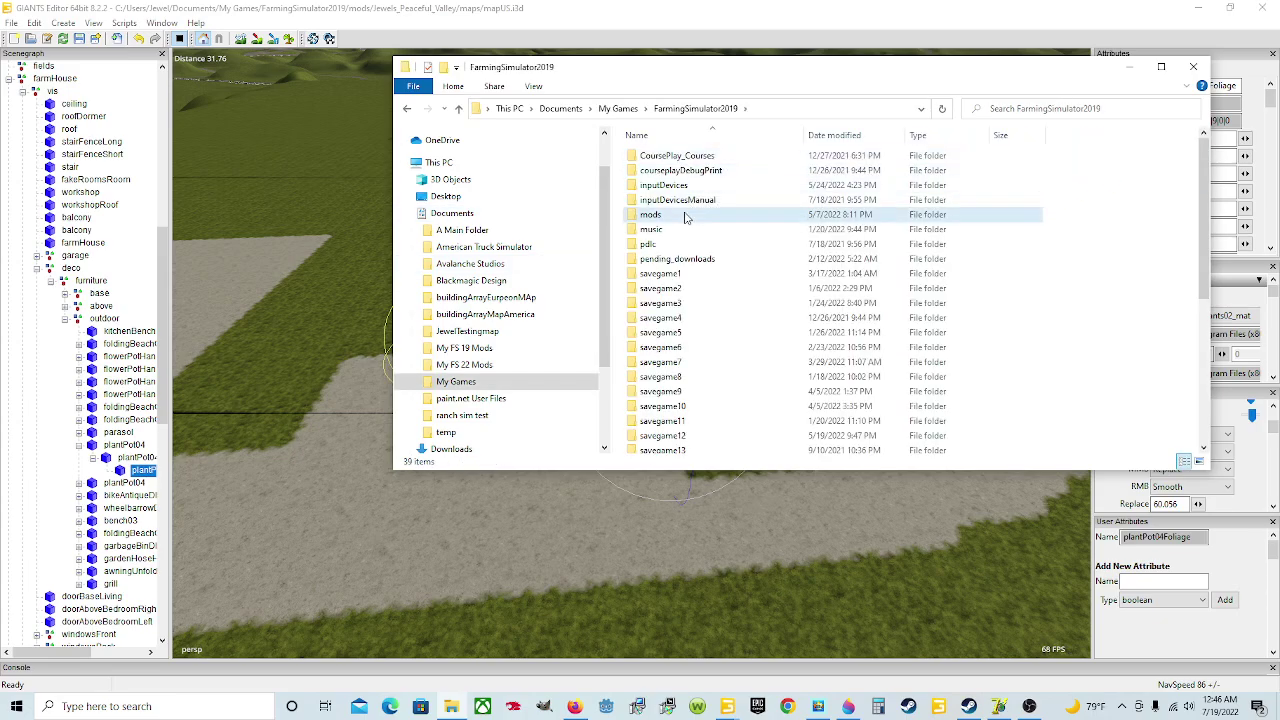
{"action": "left_click", "coordinate": [687, 216]}
{"action": "double_click", "coordinate": [685, 217]}
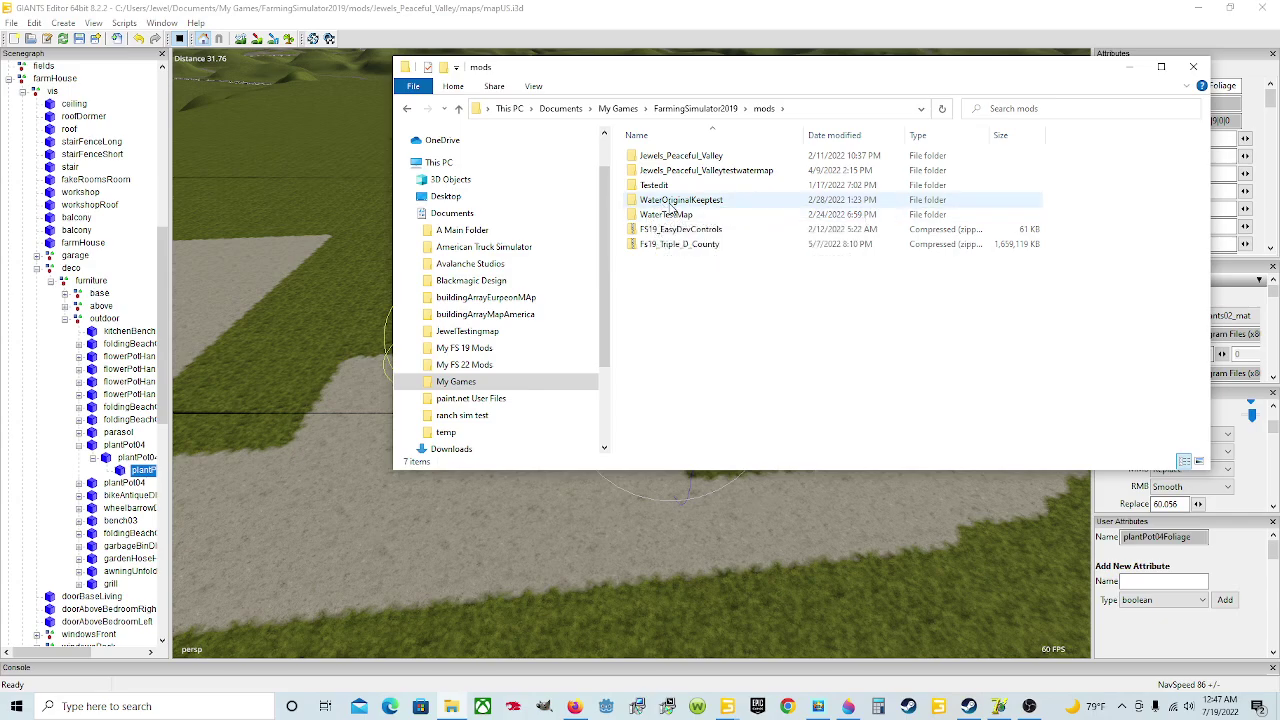
Find the mapUS scene file in the maps folder of WaterOriginalKeeptest, bring up its editor version choice and dismiss it.
{"action": "double_click", "coordinate": [686, 200]}
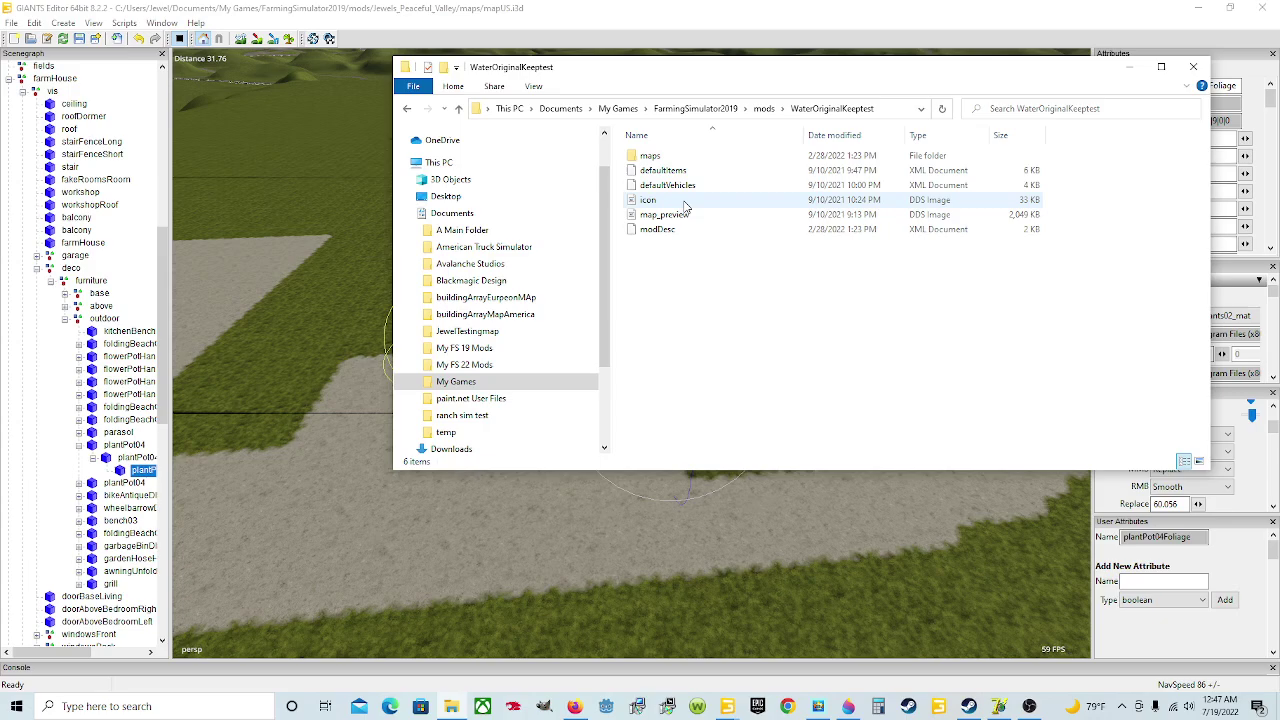
{"action": "double_click", "coordinate": [654, 156]}
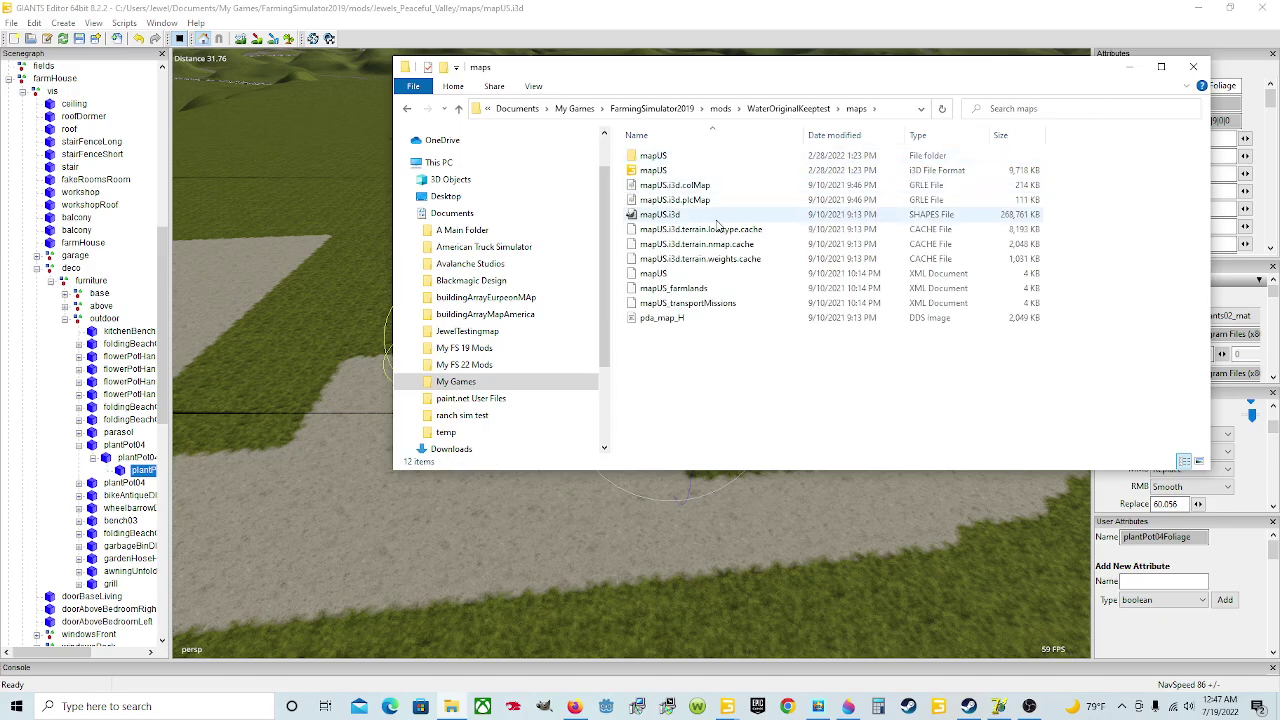
{"action": "double_click", "coordinate": [676, 171]}
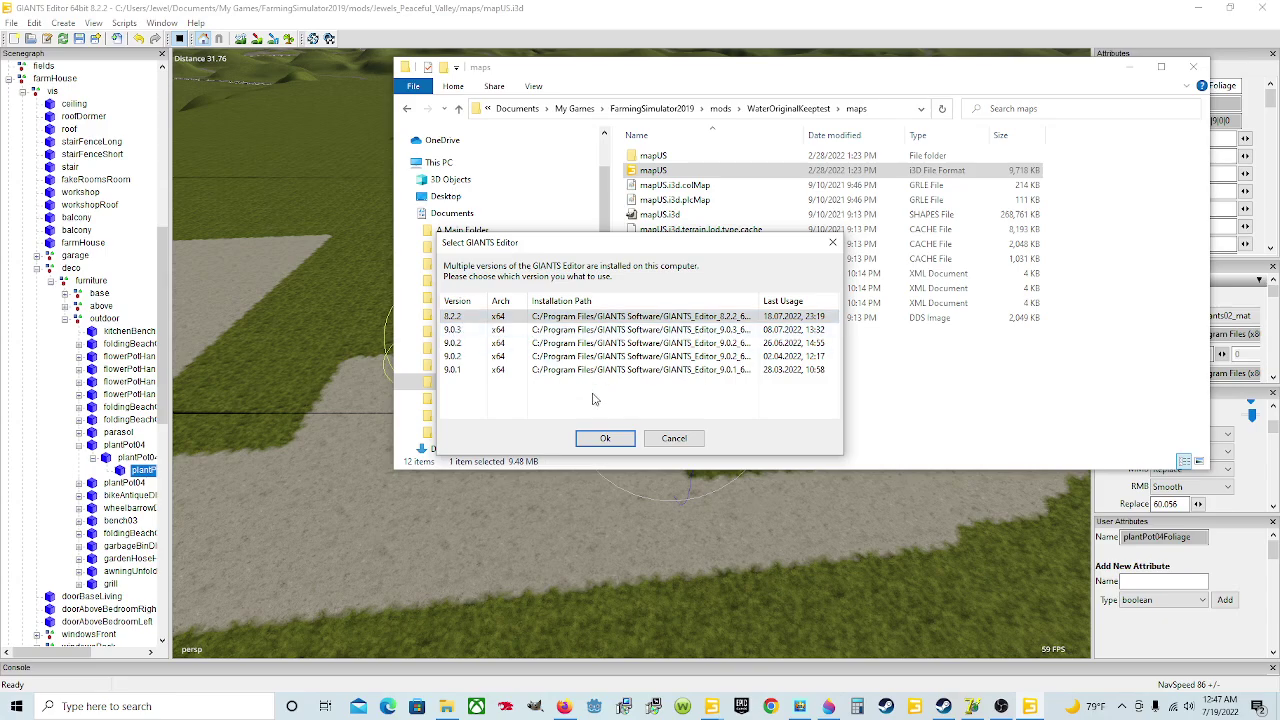
{"action": "left_click", "coordinate": [834, 243]}
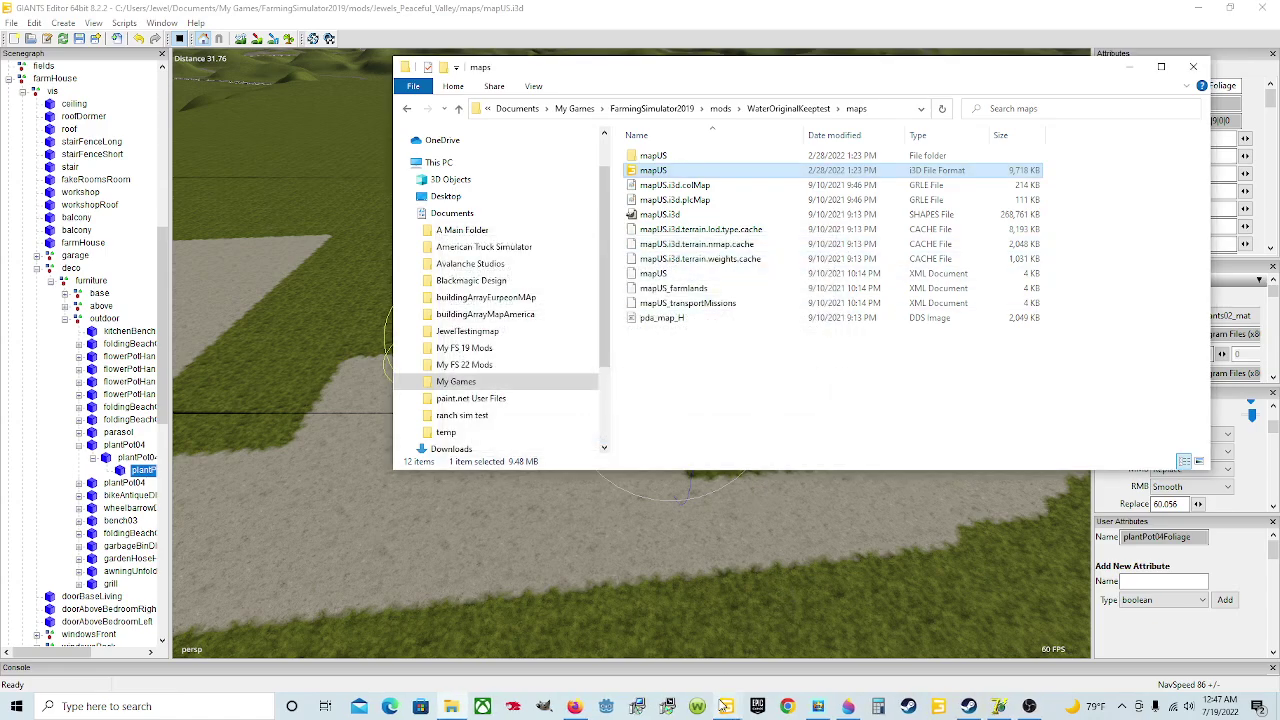
Switch to the GIANTS Editor window with the WaterOriginalKeeptest map and examine the selected air-conditioning unit beside the house.
{"action": "mouse_move", "coordinate": [727, 708]}
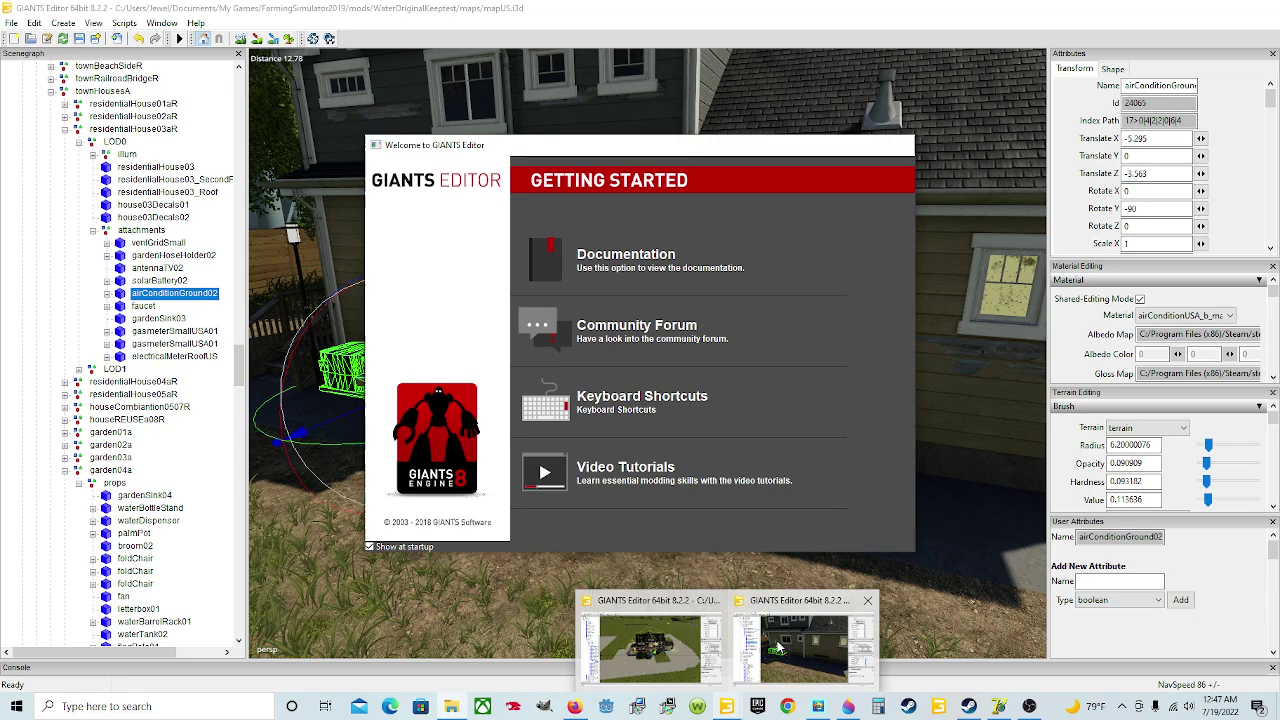
{"action": "left_click", "coordinate": [778, 648]}
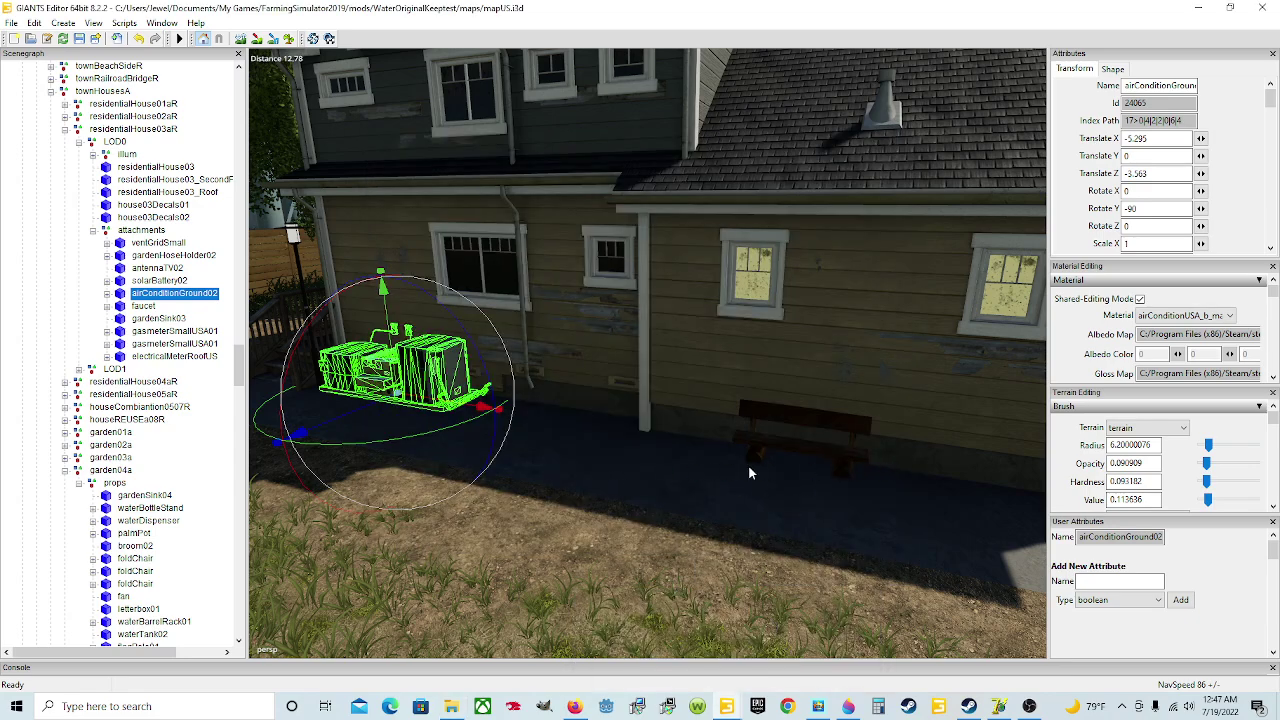
{"action": "scroll", "coordinate": [786, 480], "scroll_direction": "down", "scroll_amount": 2}
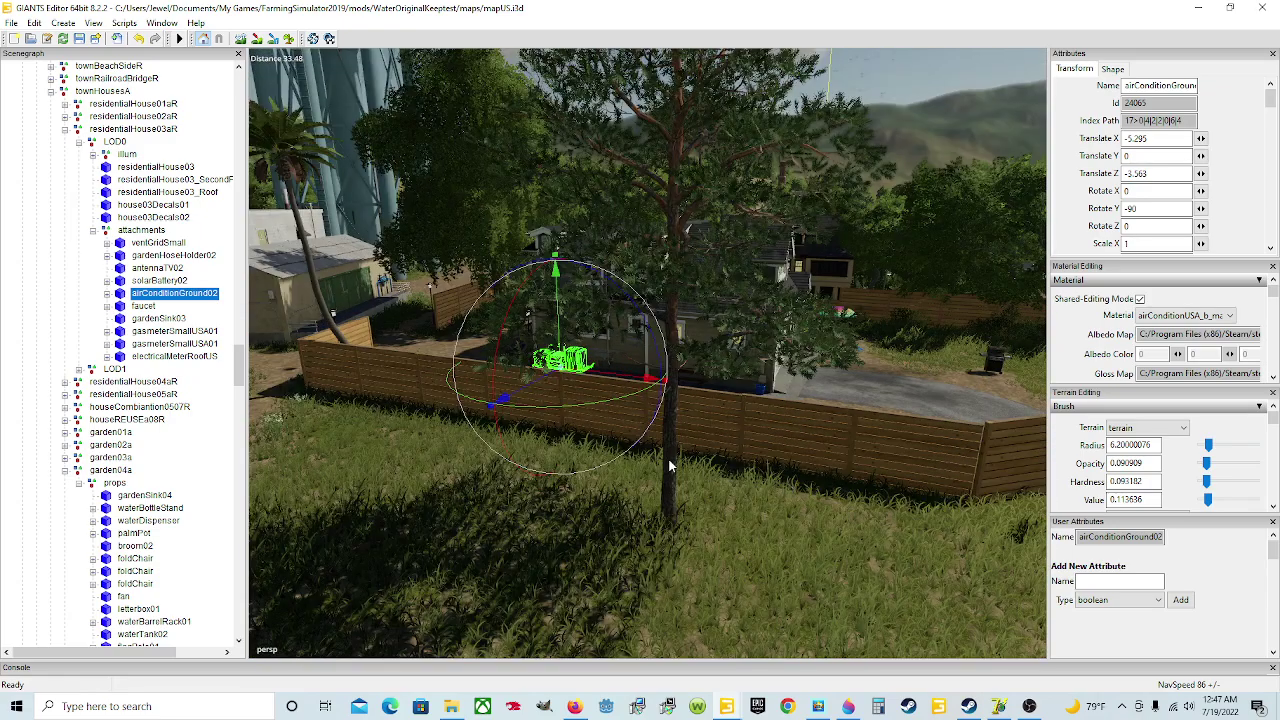
{"action": "scroll", "coordinate": [692, 469], "scroll_direction": "up", "scroll_amount": 3}
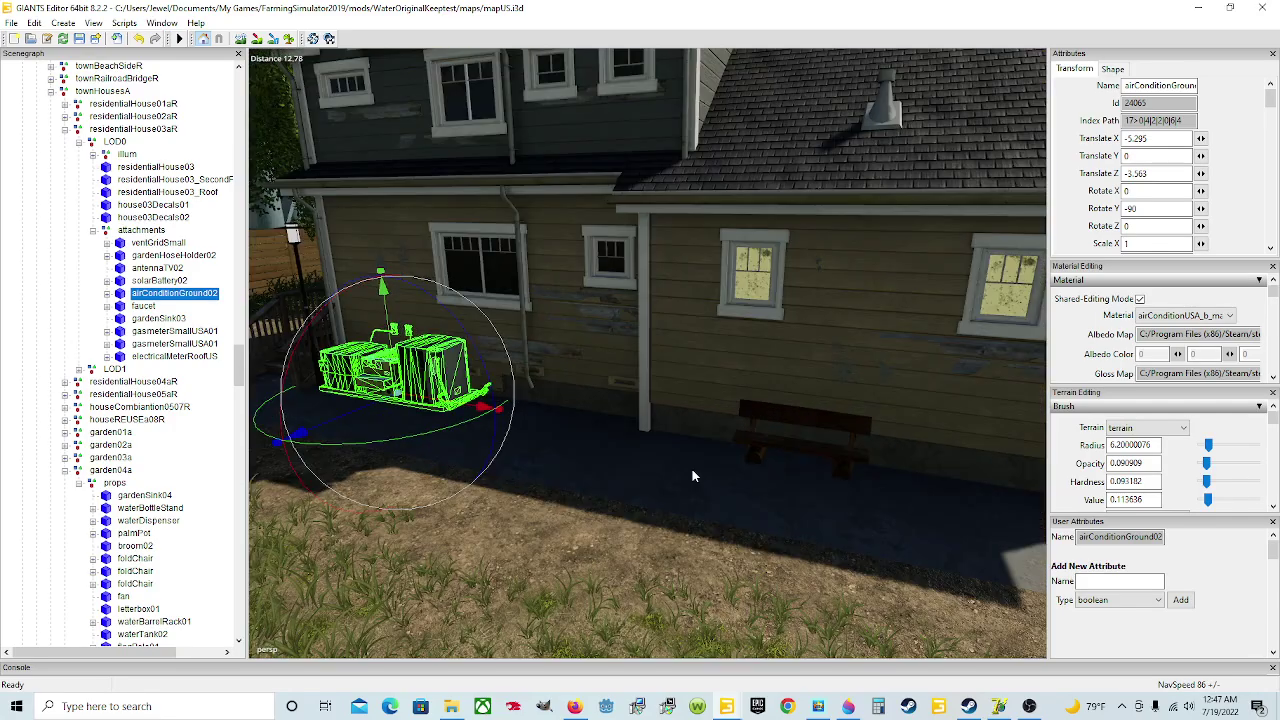
{"action": "left_click_drag", "start_coordinate": [692, 469], "coordinate": [610, 478], "text": "alt"}
{"action": "scroll", "coordinate": [562, 444], "scroll_direction": "up", "scroll_amount": 1}
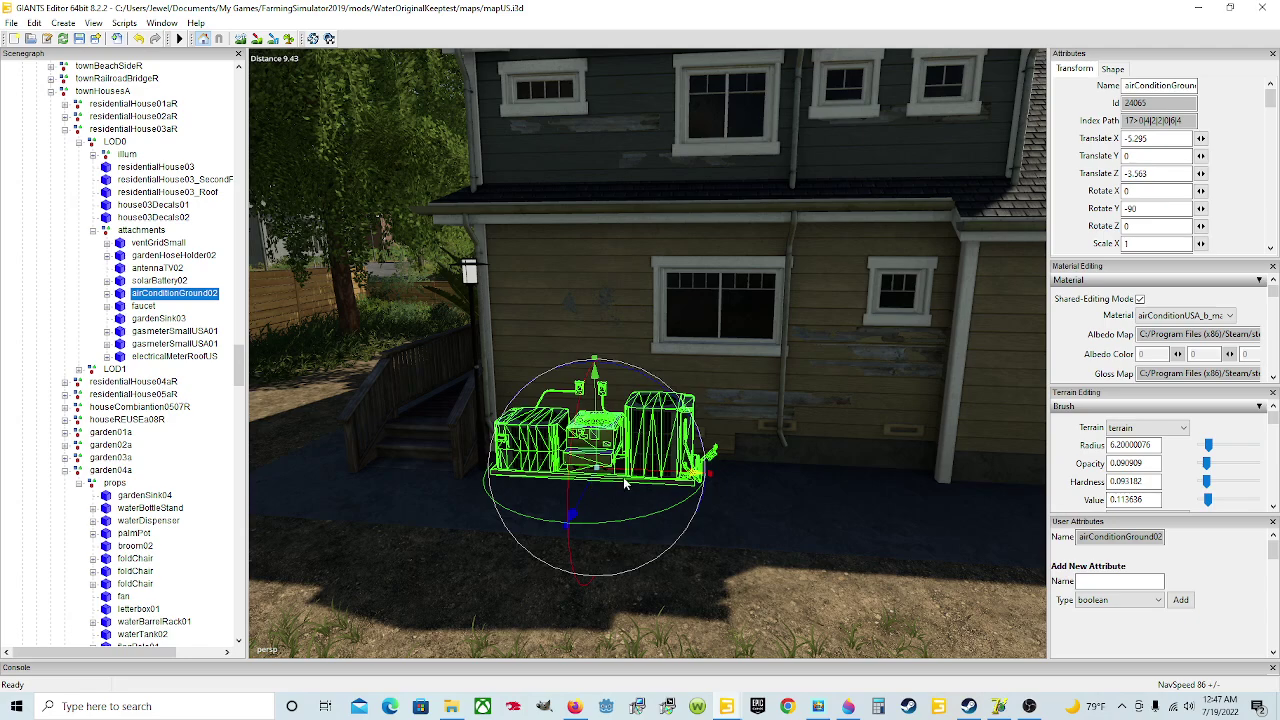
{"action": "scroll", "coordinate": [126, 342], "scroll_direction": "up", "scroll_amount": 1}
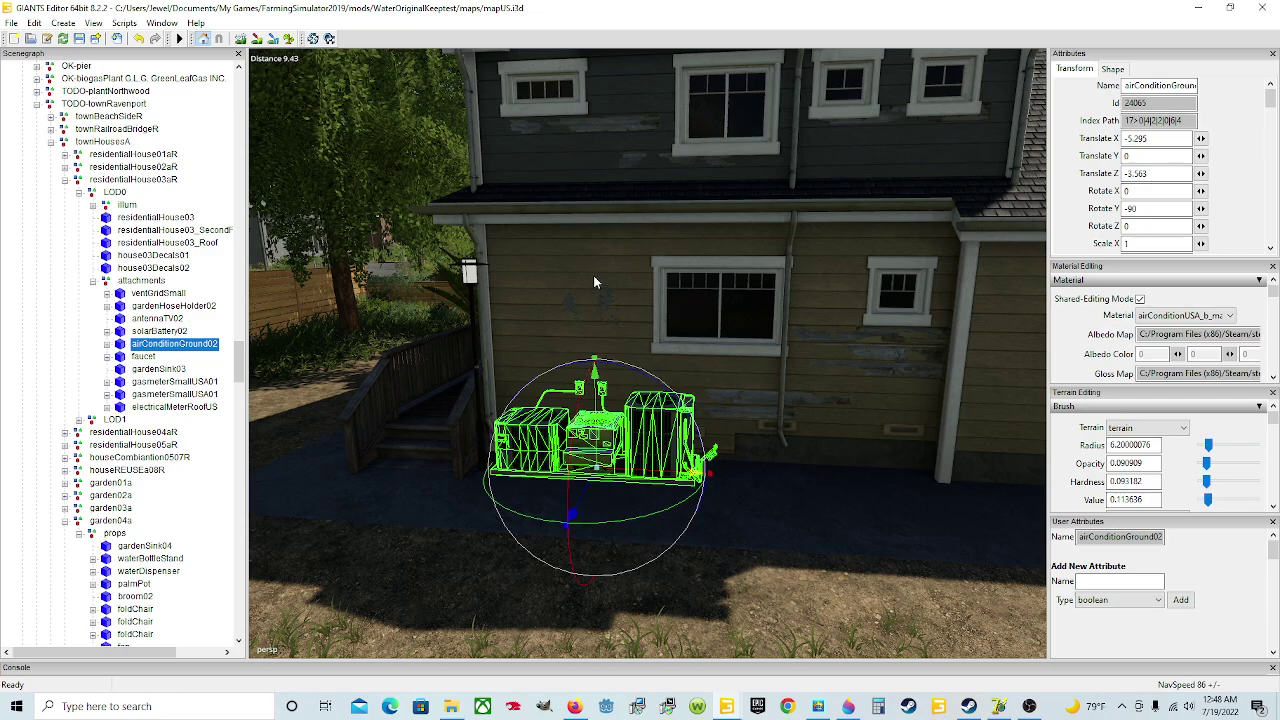
{"action": "left_click_drag", "start_coordinate": [515, 373], "coordinate": [519, 293], "text": "alt"}
{"action": "left_click_drag", "start_coordinate": [802, 412], "coordinate": [748, 387], "text": "alt"}
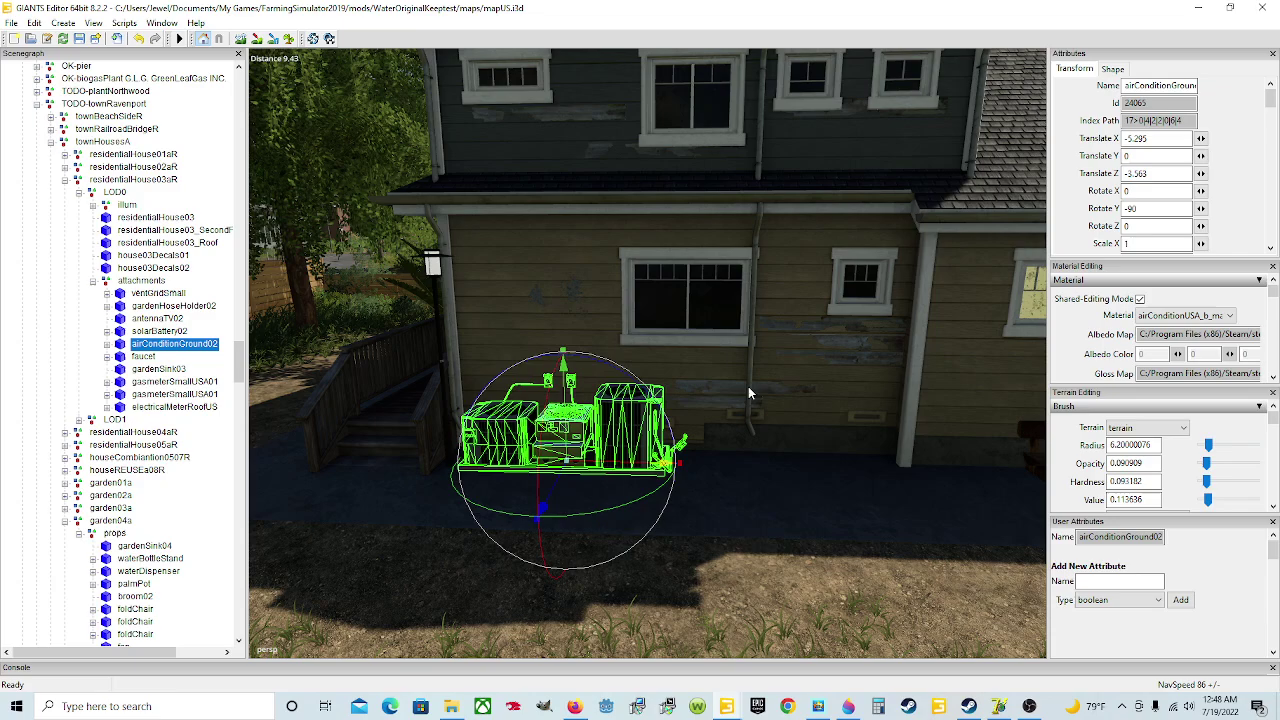
{"action": "left_click_drag", "start_coordinate": [653, 444], "coordinate": [617, 387], "text": "alt"}
{"action": "scroll", "coordinate": [769, 330], "scroll_direction": "up", "scroll_amount": 5}
{"action": "scroll", "coordinate": [790, 367], "scroll_direction": "down", "scroll_amount": 4}
{"action": "scroll", "coordinate": [827, 309], "scroll_direction": "up", "scroll_amount": 5}
{"action": "scroll", "coordinate": [668, 330], "scroll_direction": "down", "scroll_amount": 6}
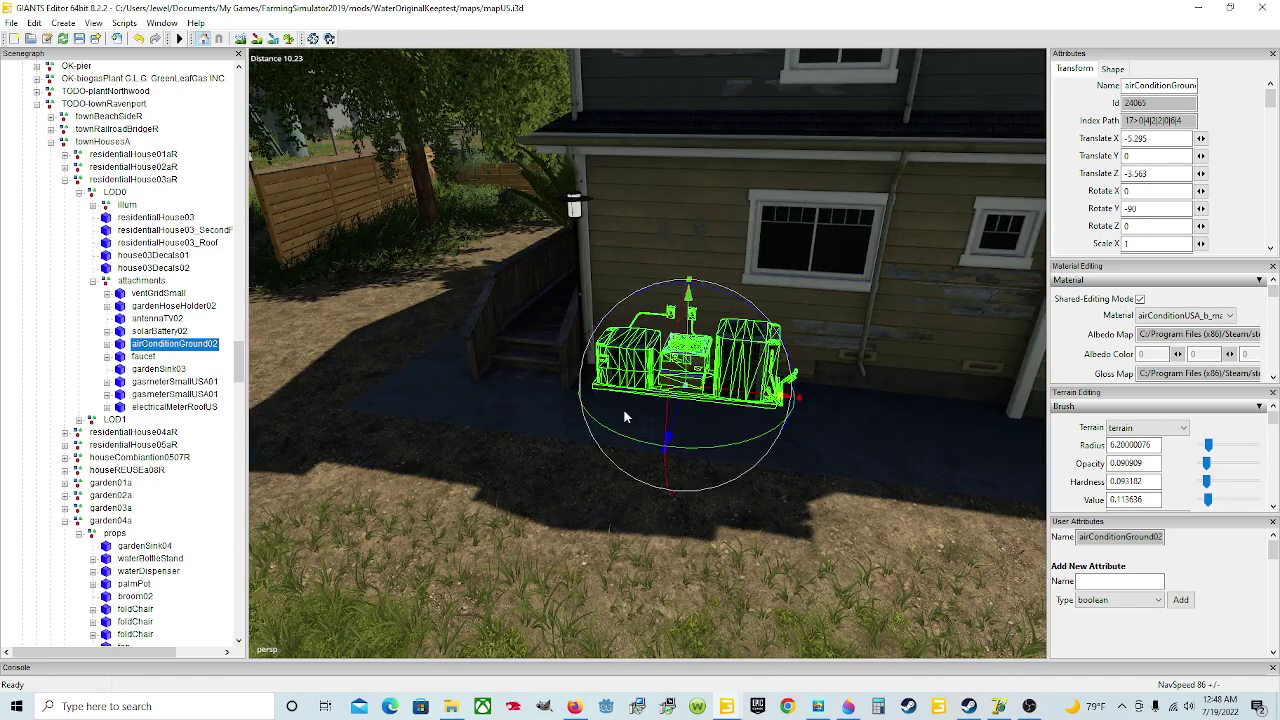
{"action": "left_click_drag", "start_coordinate": [623, 408], "coordinate": [605, 390], "text": "alt"}
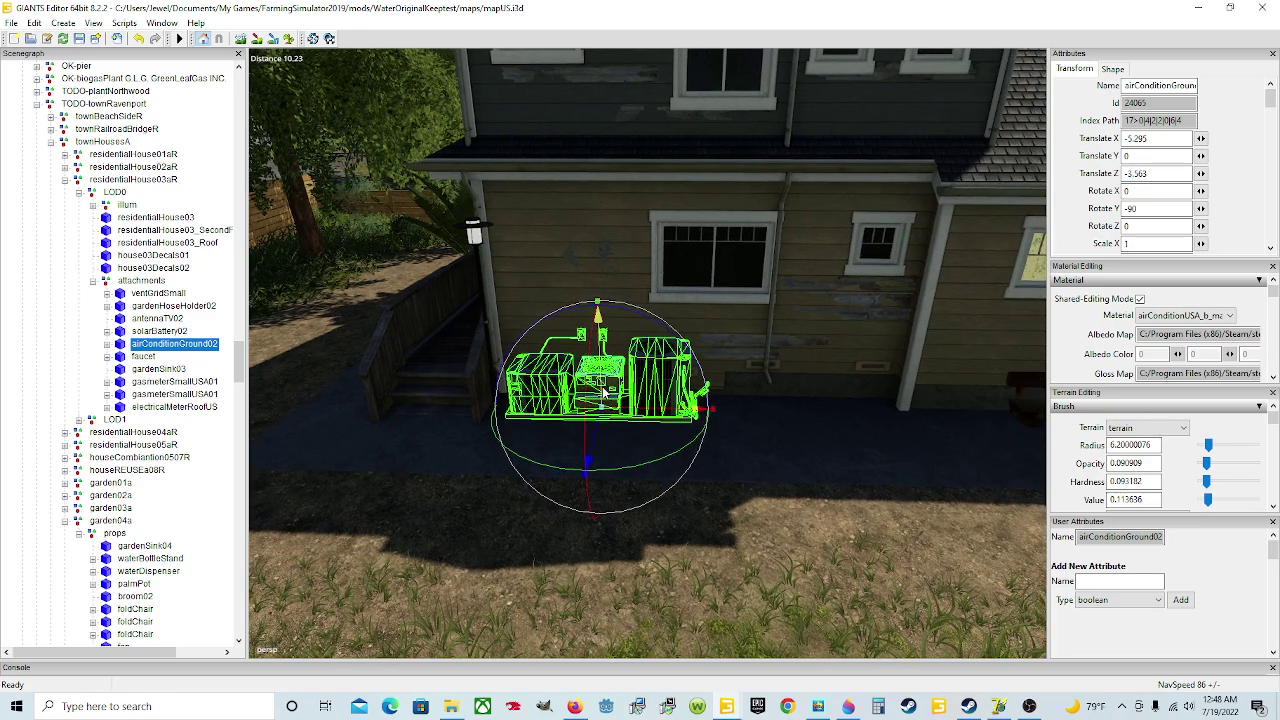
Select and frame the whole residentialHouse03aR group, and examine which parts of the house wall and surroundings belong to it.
{"action": "left_click", "coordinate": [601, 227]}
{"action": "key", "text": "f"}
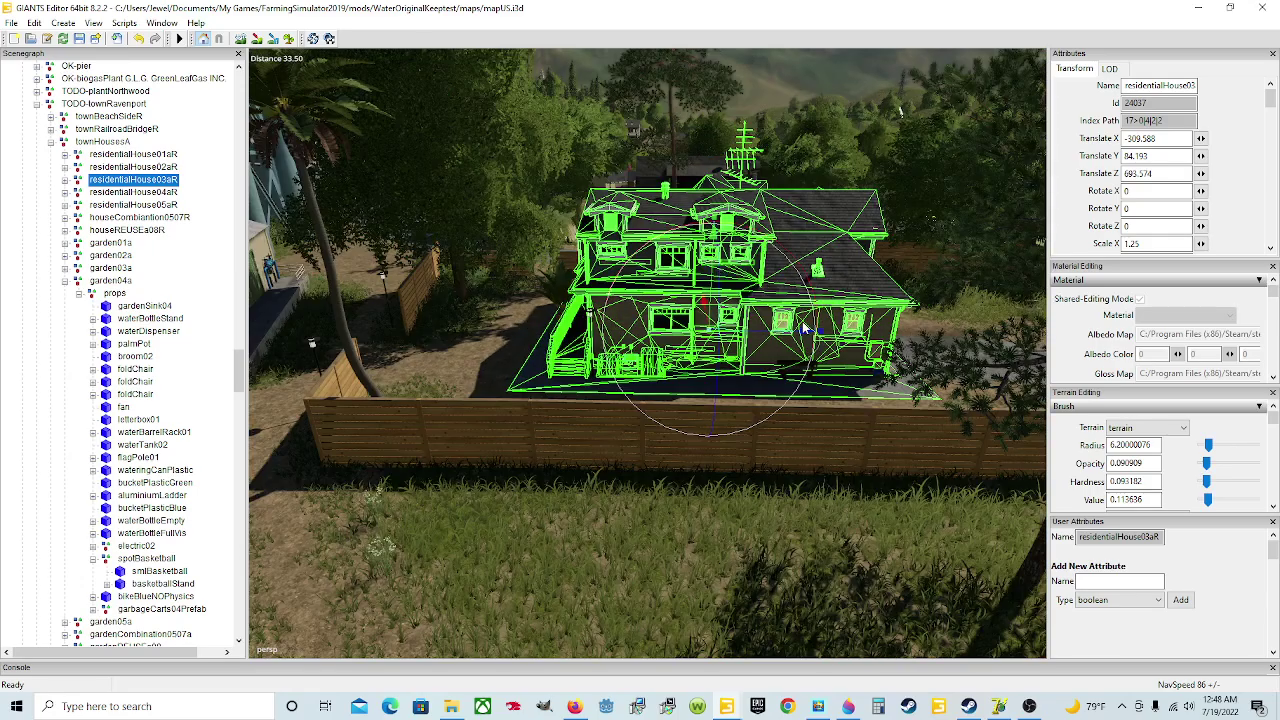
{"action": "scroll", "coordinate": [803, 325], "scroll_direction": "up", "scroll_amount": 3}
{"action": "left_click_drag", "start_coordinate": [816, 322], "coordinate": [727, 341], "text": "alt"}
{"action": "scroll", "coordinate": [727, 341], "scroll_direction": "up", "scroll_amount": 4}
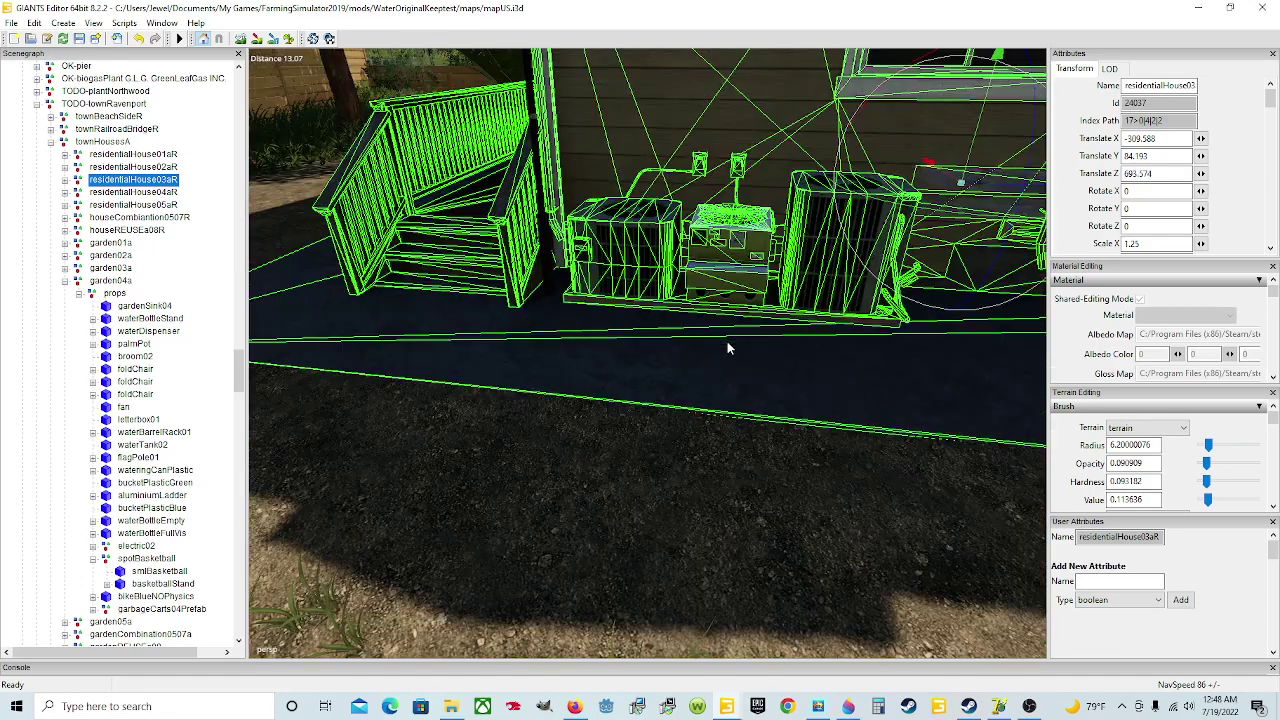
{"action": "scroll", "coordinate": [727, 341], "scroll_direction": "down", "scroll_amount": 2}
{"action": "scroll", "coordinate": [729, 262], "scroll_direction": "up", "scroll_amount": 2}
{"action": "left_click_drag", "start_coordinate": [714, 310], "coordinate": [780, 248], "text": "alt"}
{"action": "scroll", "coordinate": [712, 250], "scroll_direction": "down", "scroll_amount": 3}
{"action": "scroll", "coordinate": [770, 315], "scroll_direction": "down", "scroll_amount": 2}
{"action": "scroll", "coordinate": [780, 250], "scroll_direction": "up", "scroll_amount": 3}
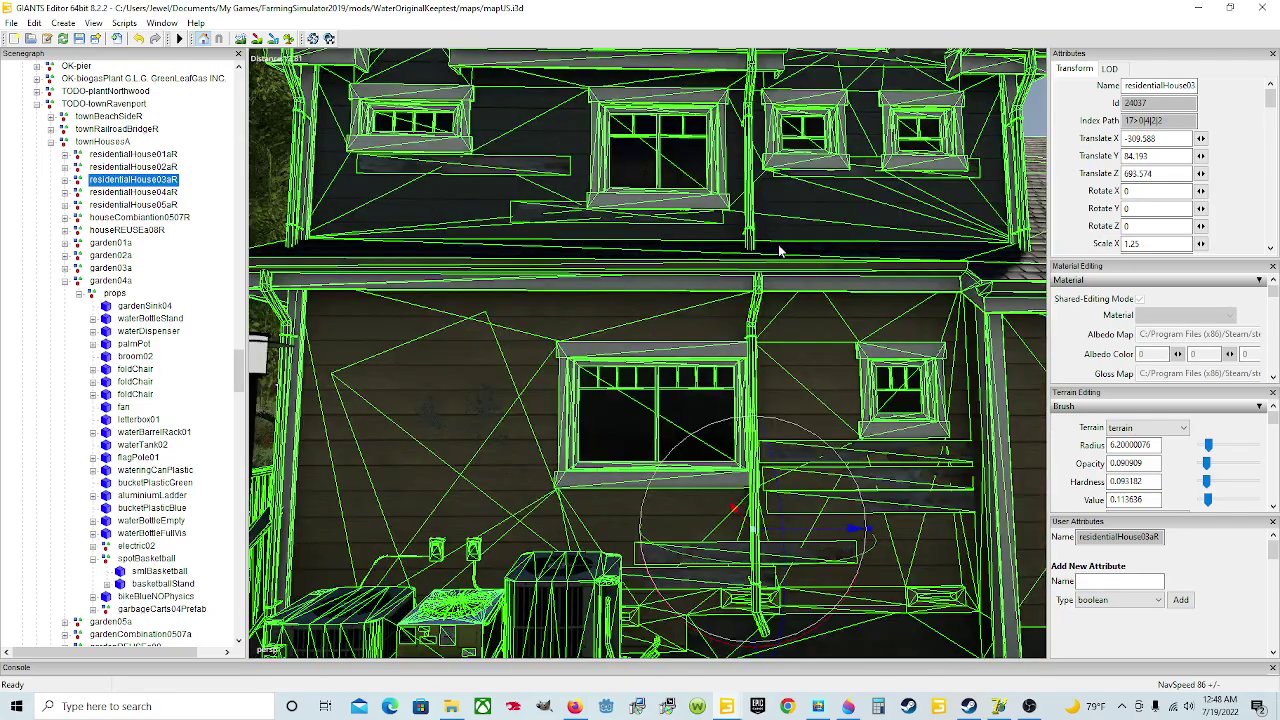
{"action": "scroll", "coordinate": [780, 250], "scroll_direction": "down", "scroll_amount": 2}
{"action": "left_click_drag", "start_coordinate": [776, 334], "coordinate": [300, 330], "text": "alt"}
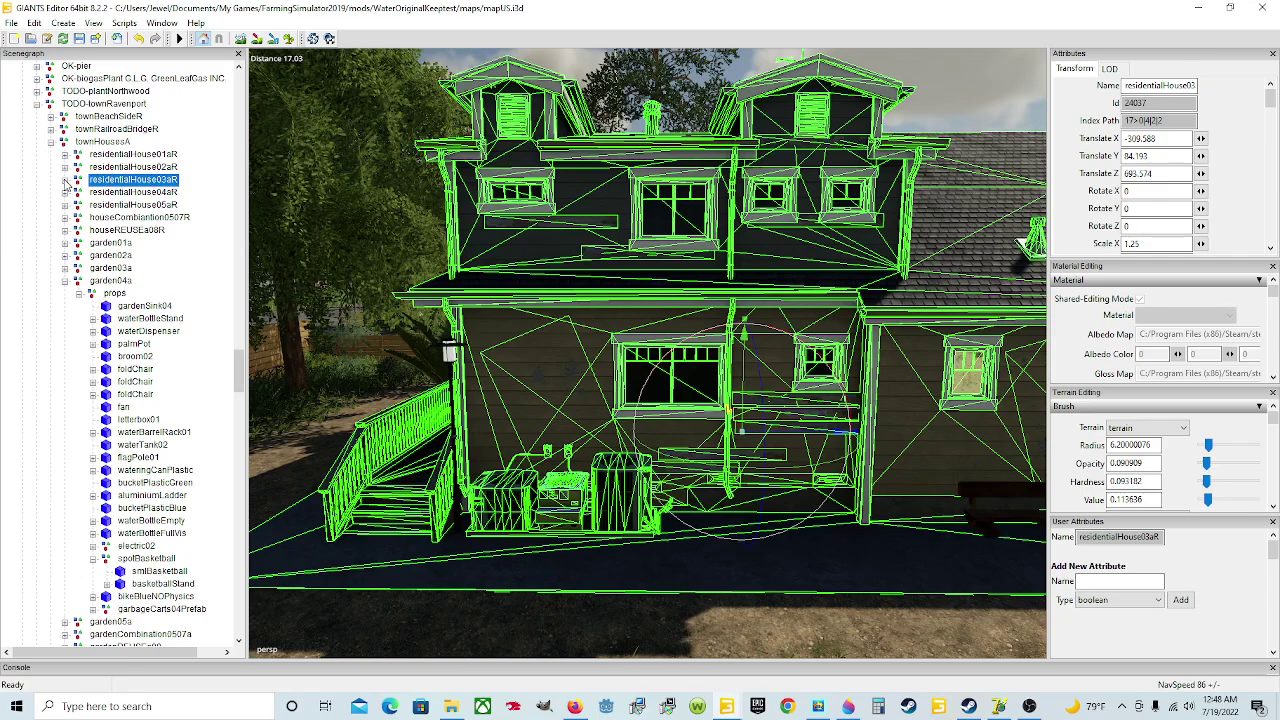
Expand residentialHouse03aR in the scene hierarchy, select airConditionGround02 among its attachments and reveal its child objects.
{"action": "left_click", "coordinate": [65, 180]}
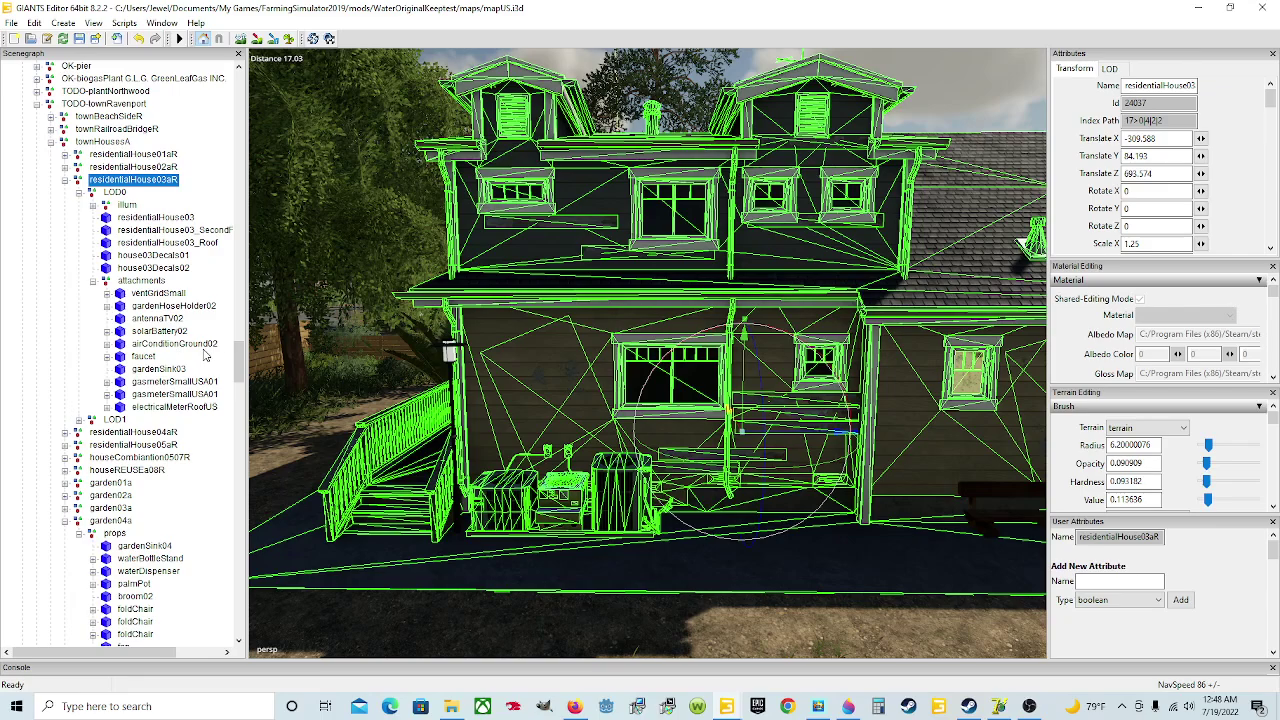
{"action": "double_click", "coordinate": [197, 346]}
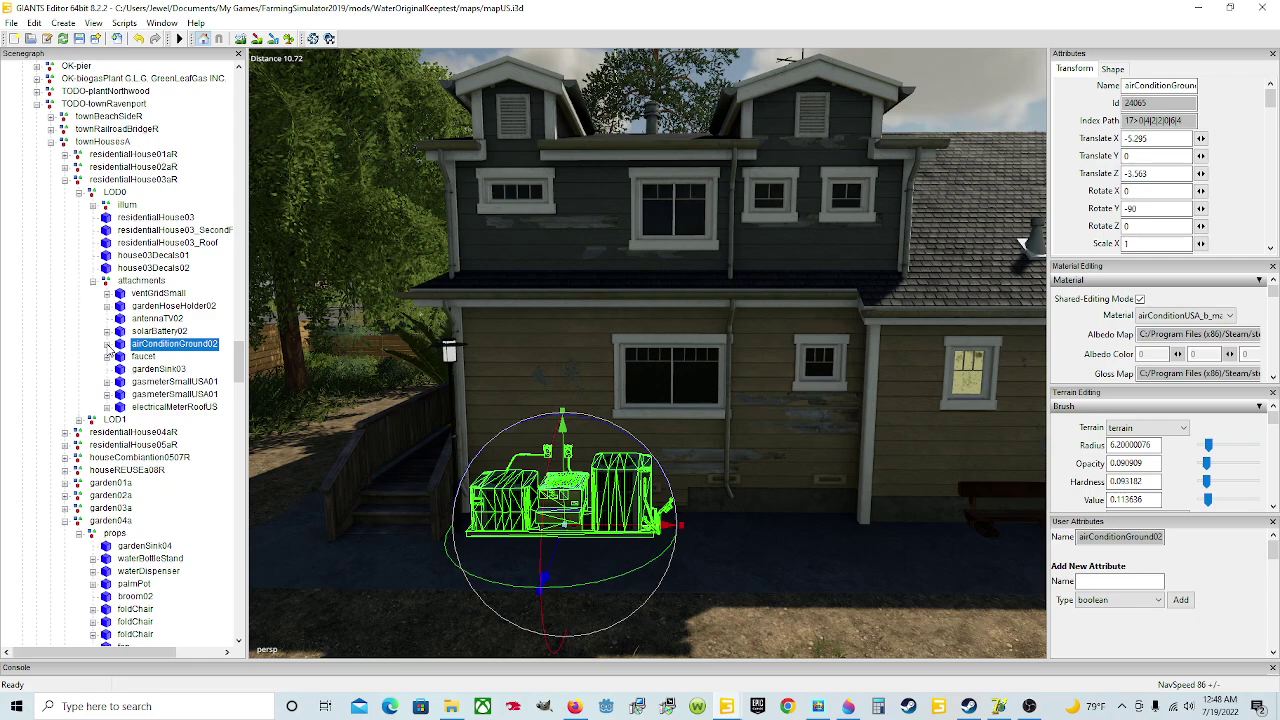
{"action": "left_click", "coordinate": [107, 344]}
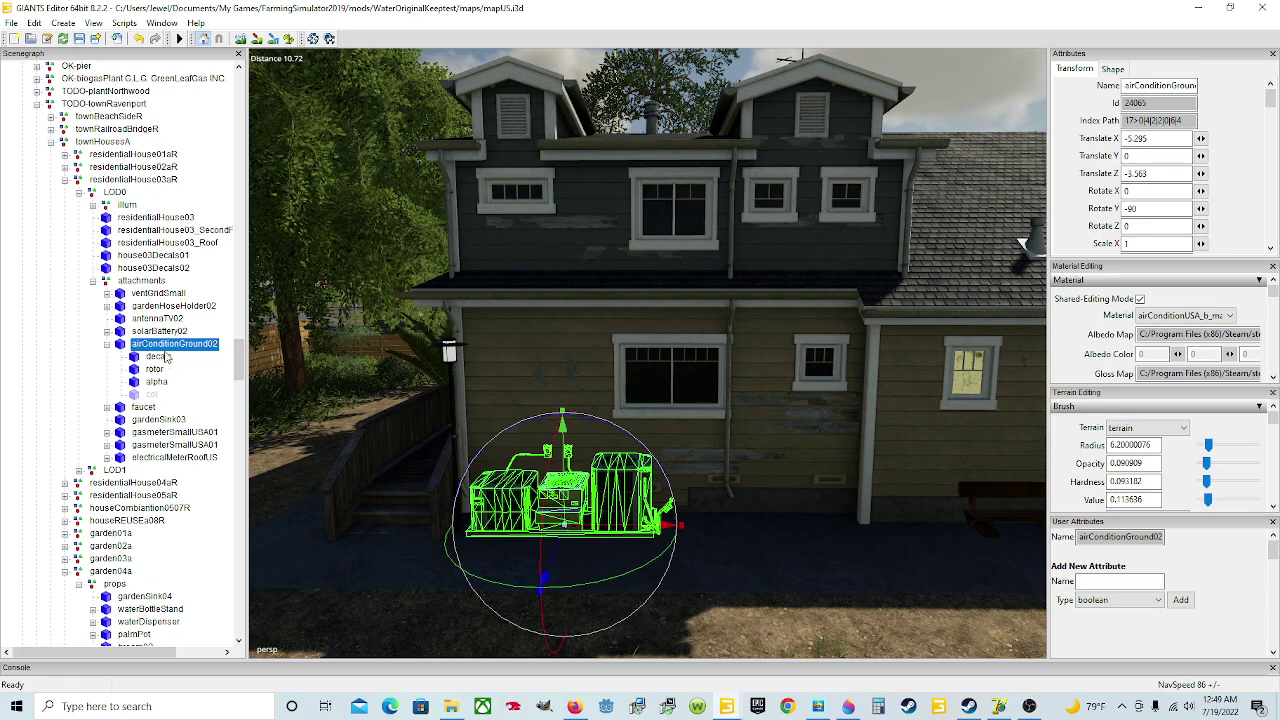
Collapse airConditionGround02 in the scene hierarchy and copy its full name from the object's attributes.
{"action": "left_click", "coordinate": [108, 344]}
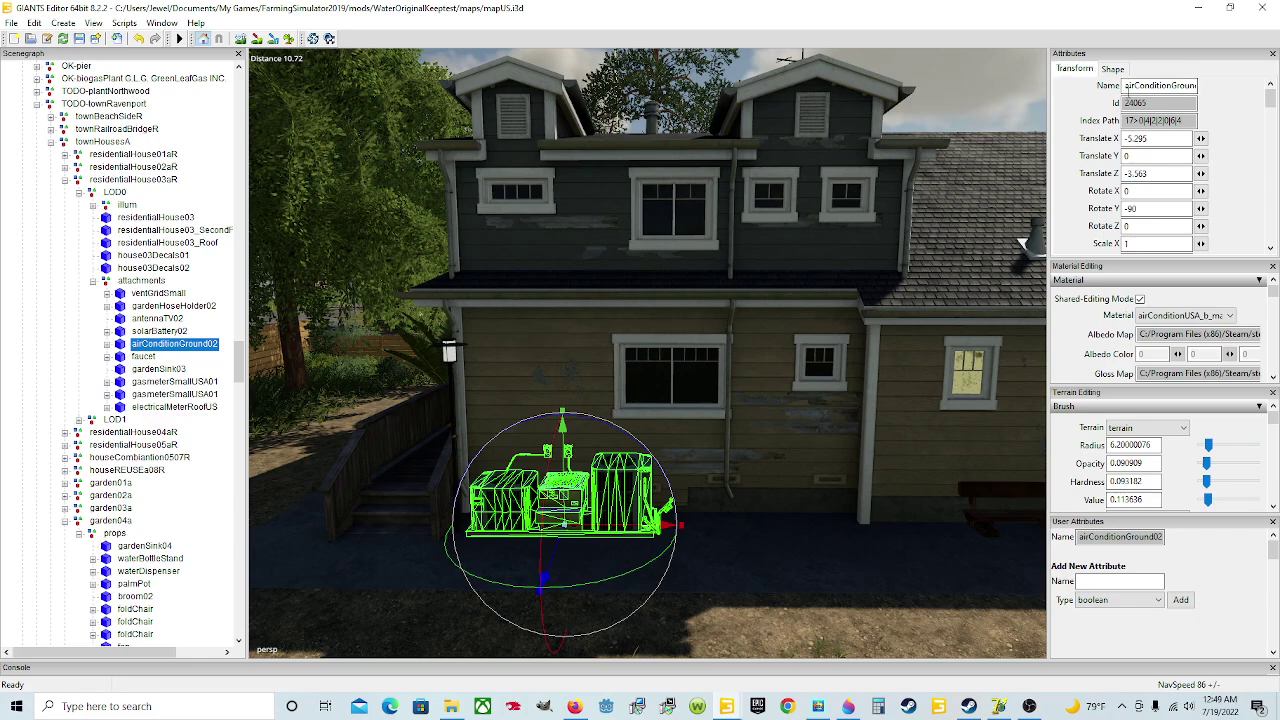
{"action": "left_click_drag", "start_coordinate": [1127, 85], "coordinate": [1222, 85]}
{"action": "right_click", "coordinate": [1176, 88]}
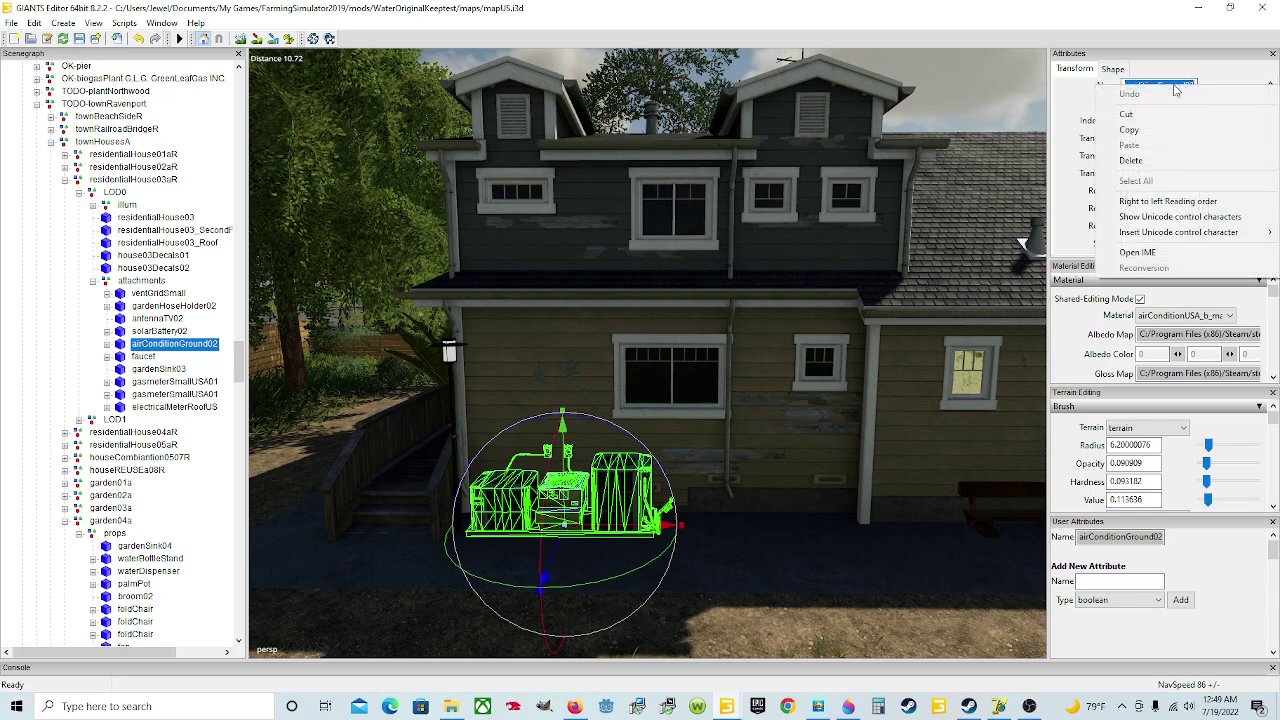
{"action": "left_click", "coordinate": [1134, 131]}
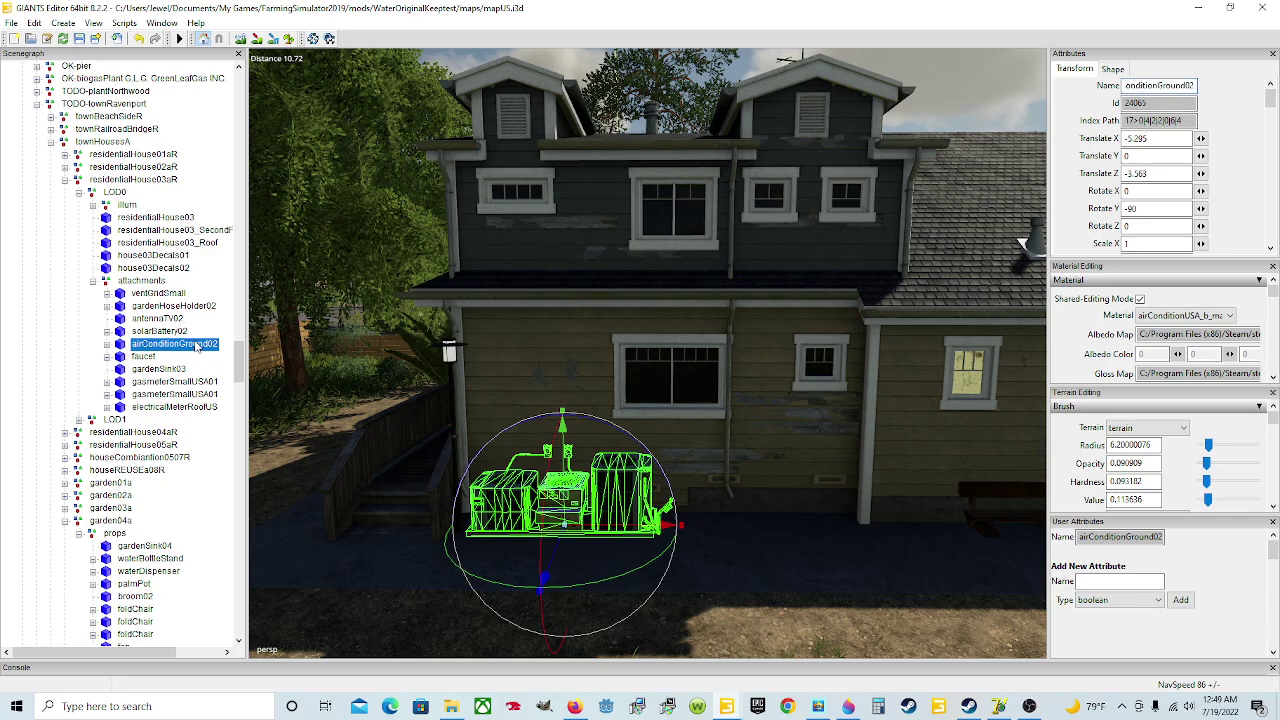
Start exporting the selected air-conditioning unit with its files and browse to the FarmingSimulator2019 mods folder.
{"action": "left_click", "coordinate": [12, 23]}
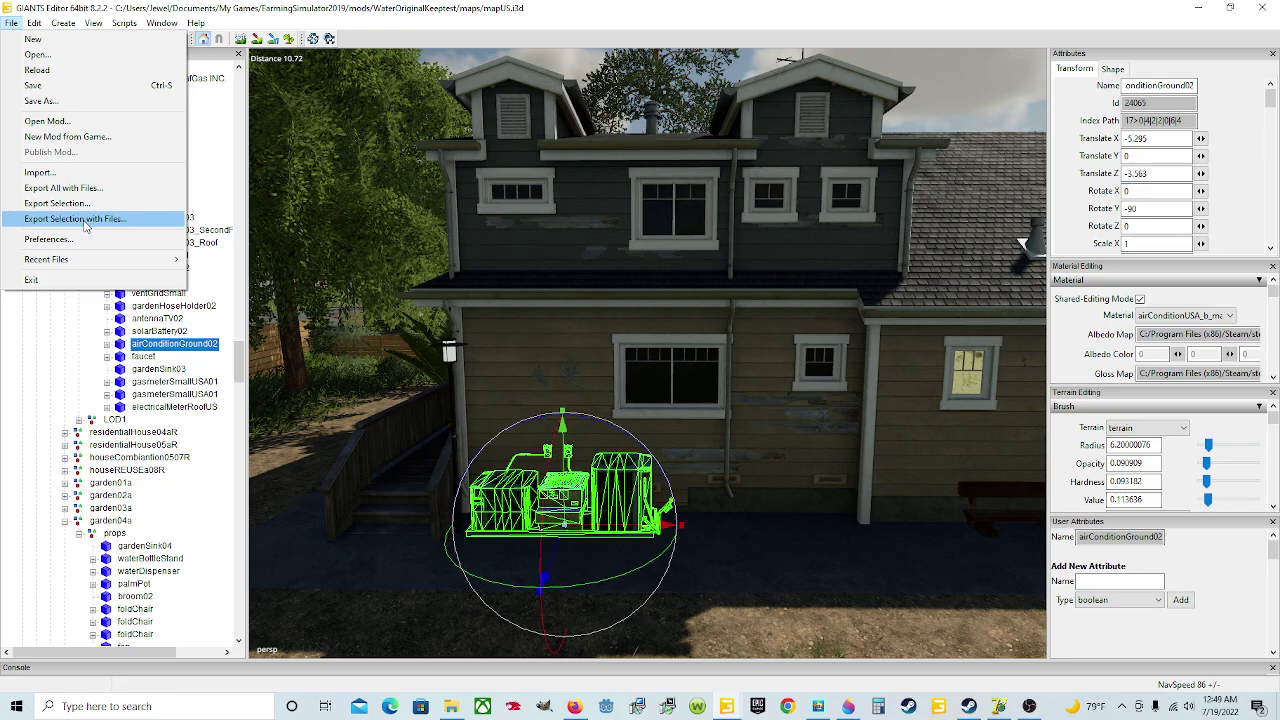
{"action": "left_click", "coordinate": [86, 222]}
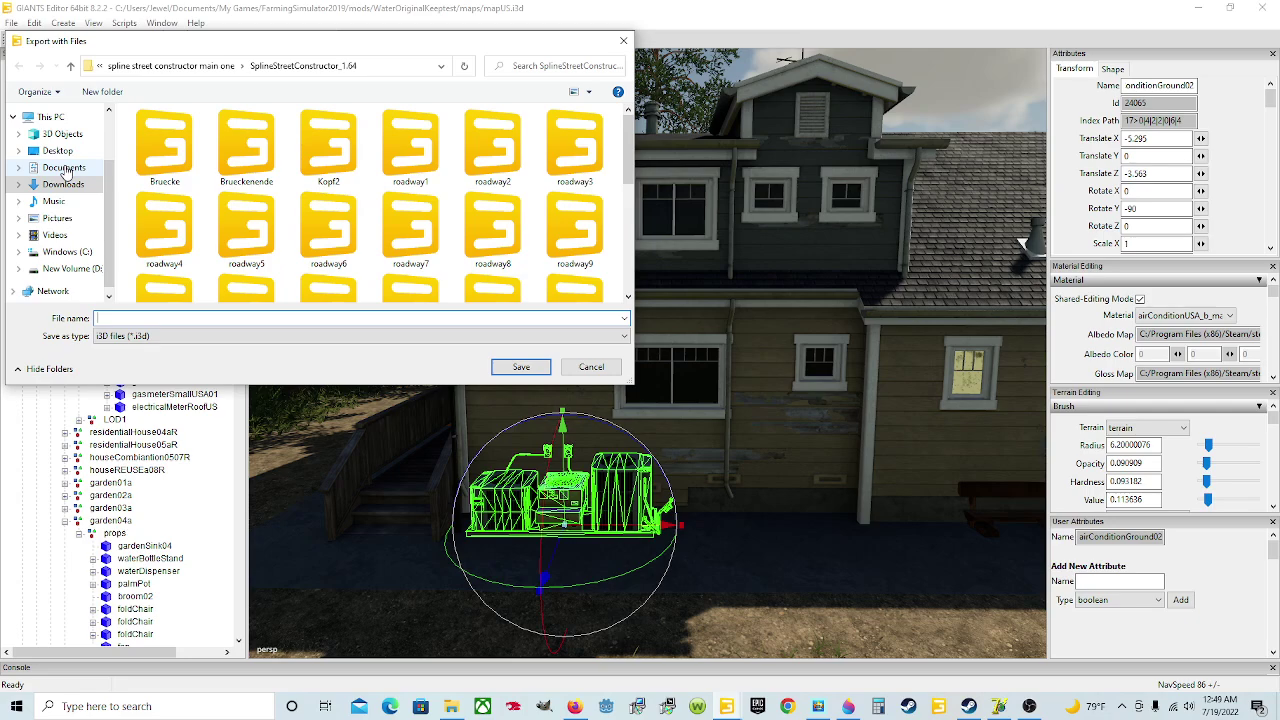
{"action": "left_click", "coordinate": [63, 168]}
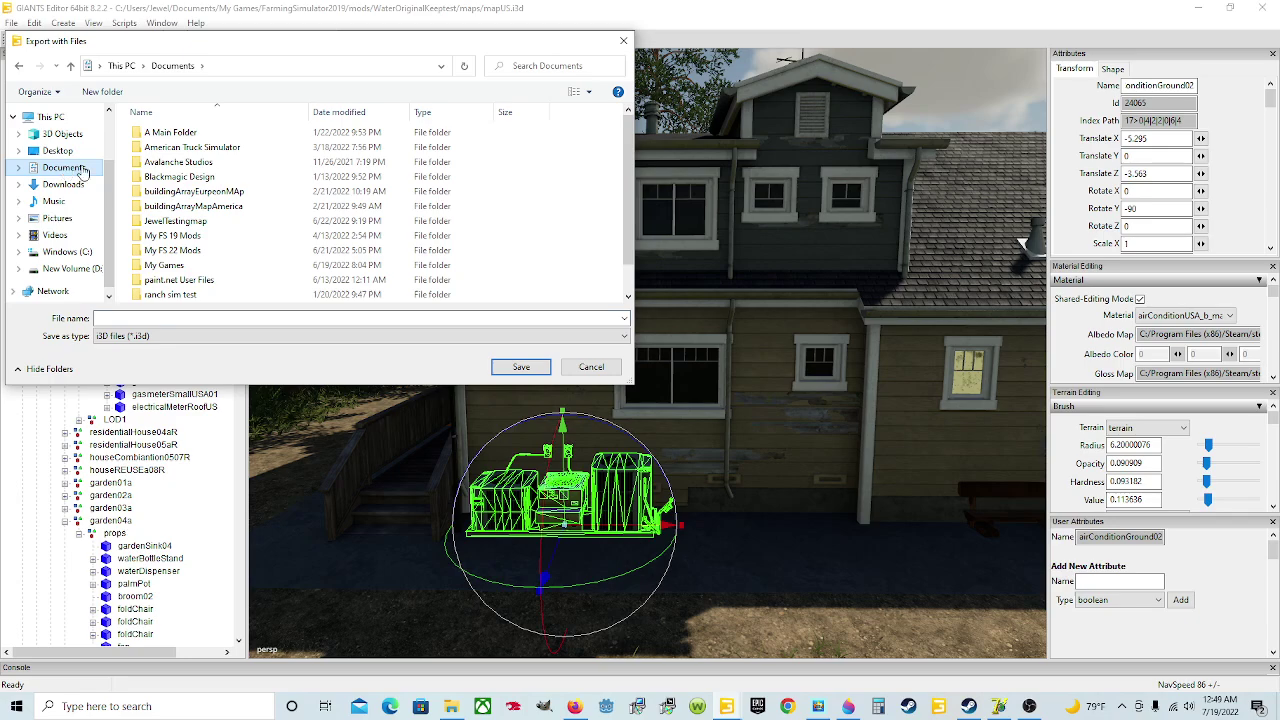
{"action": "double_click", "coordinate": [197, 264]}
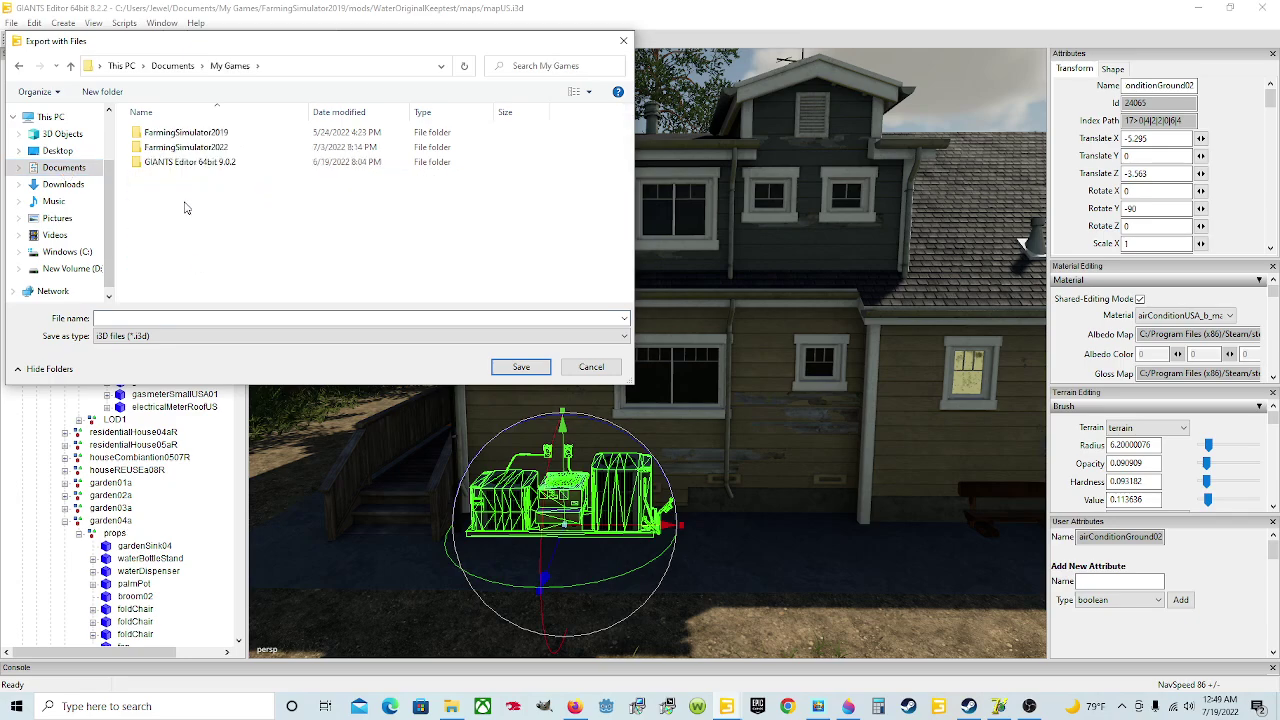
{"action": "double_click", "coordinate": [218, 134]}
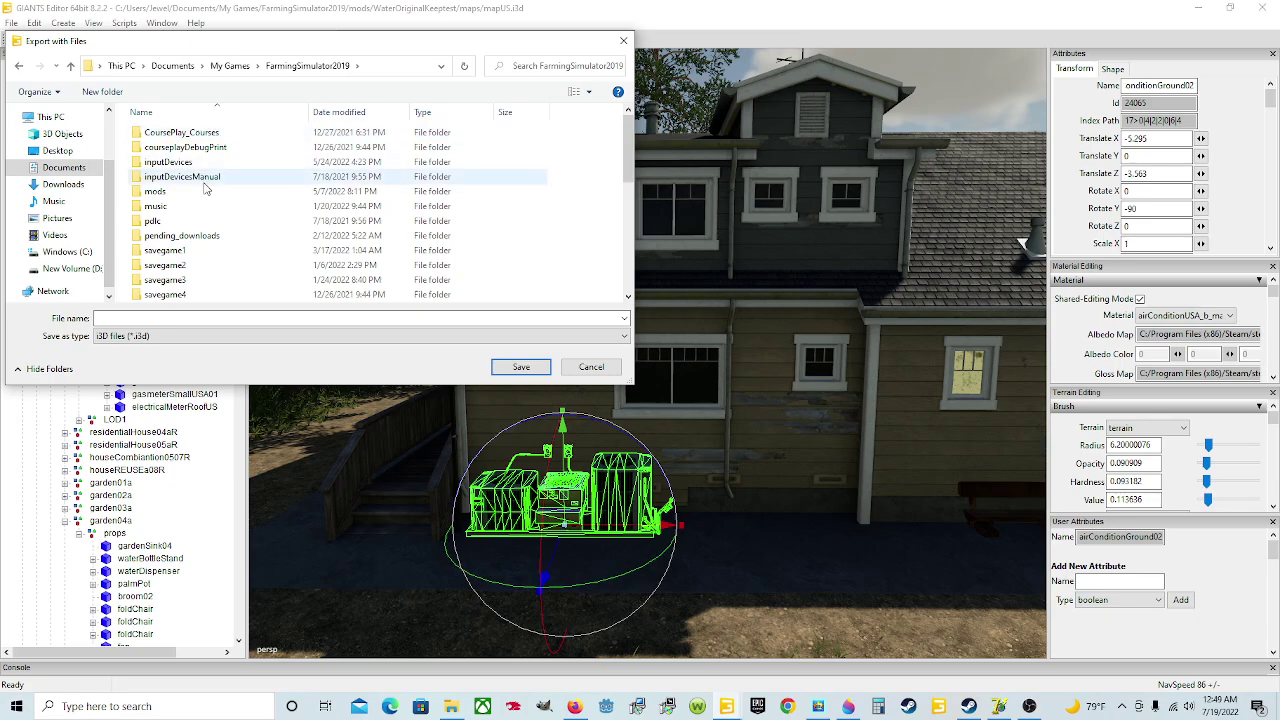
{"action": "double_click", "coordinate": [170, 195]}
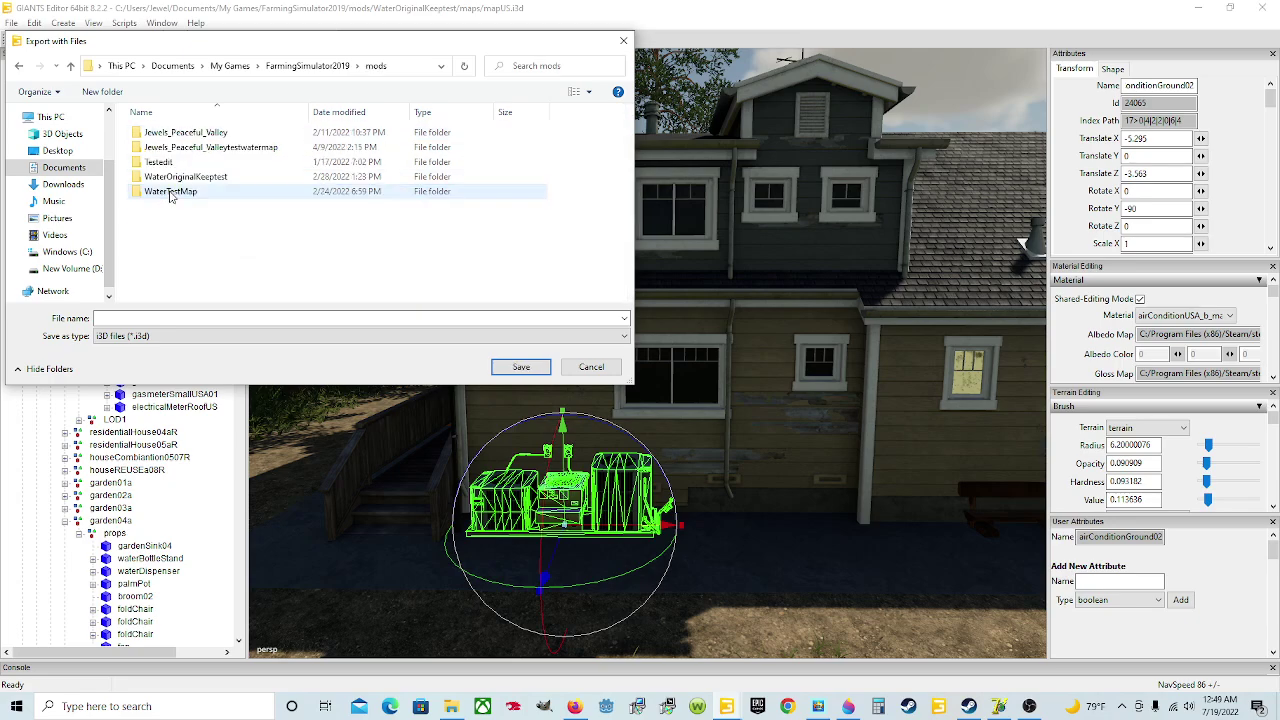
Choose the maps/Objects folder of Jewels_Peaceful_Valley as the export destination and look through its existing files.
{"action": "left_click", "coordinate": [207, 136]}
{"action": "double_click", "coordinate": [207, 136]}
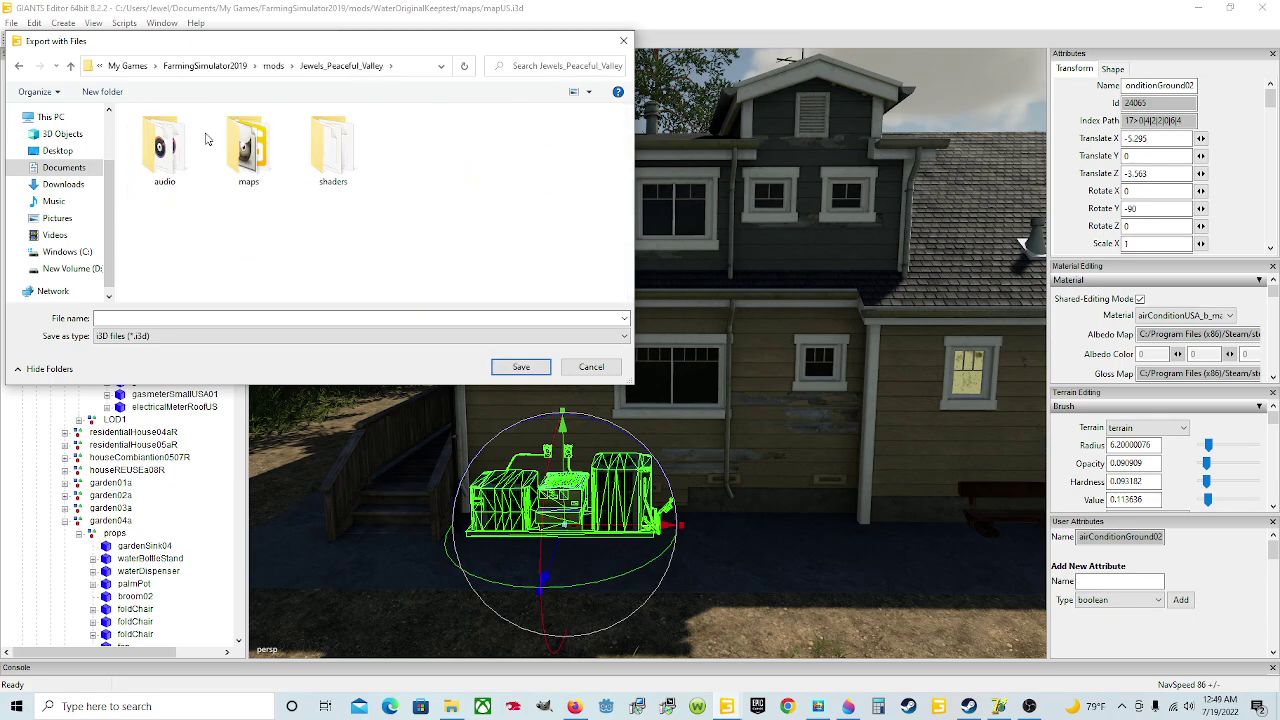
{"action": "double_click", "coordinate": [251, 170]}
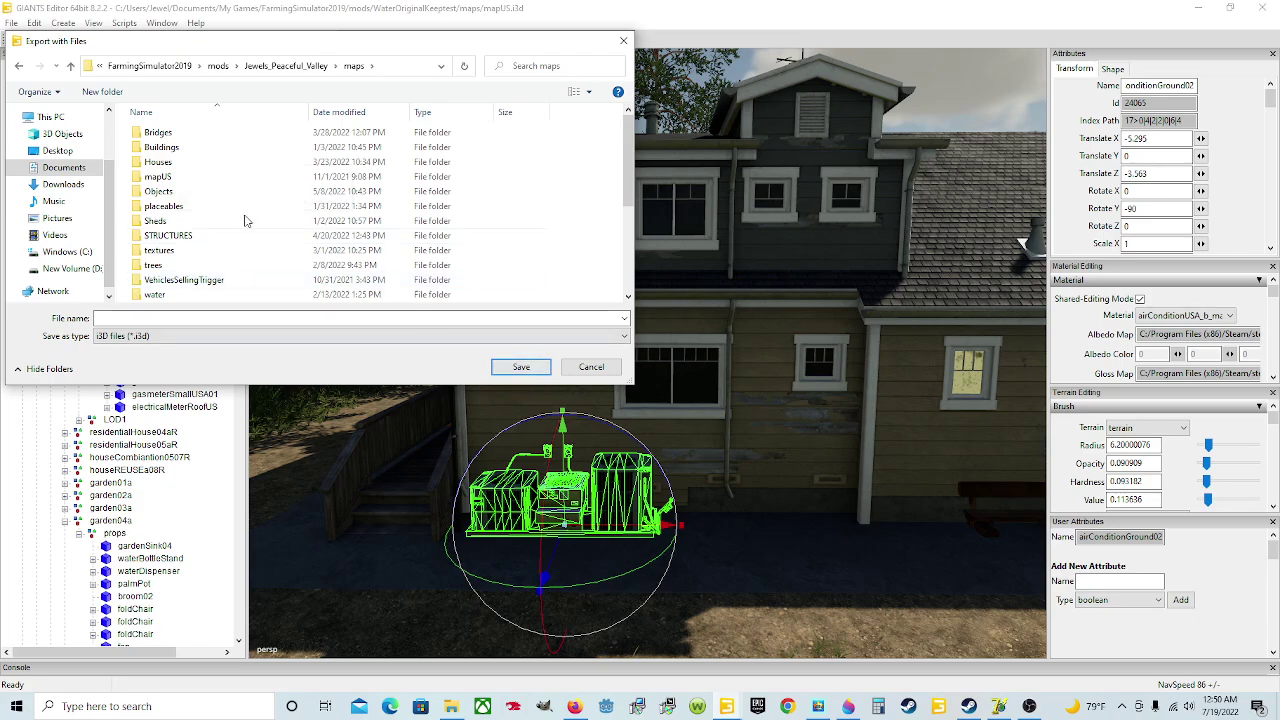
{"action": "double_click", "coordinate": [183, 198]}
{"action": "scroll", "coordinate": [227, 196], "scroll_direction": "down", "scroll_amount": 5}
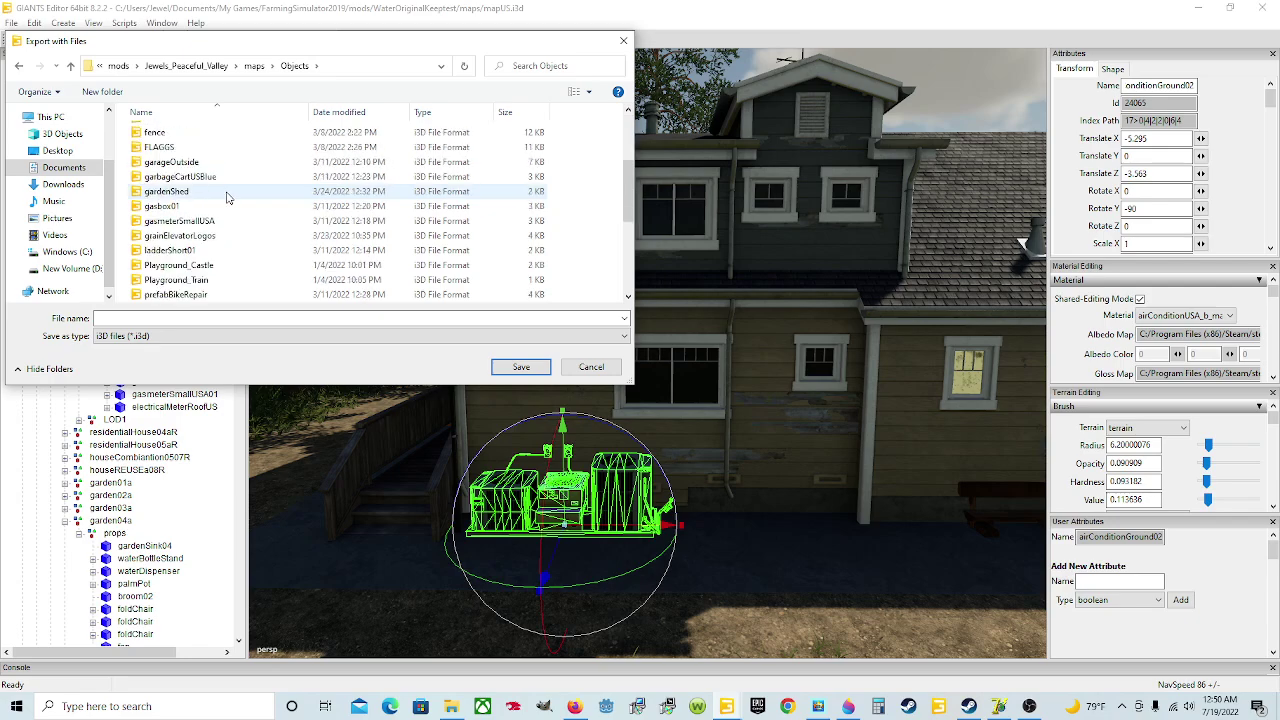
{"action": "scroll", "coordinate": [227, 196], "scroll_direction": "up", "scroll_amount": 5}
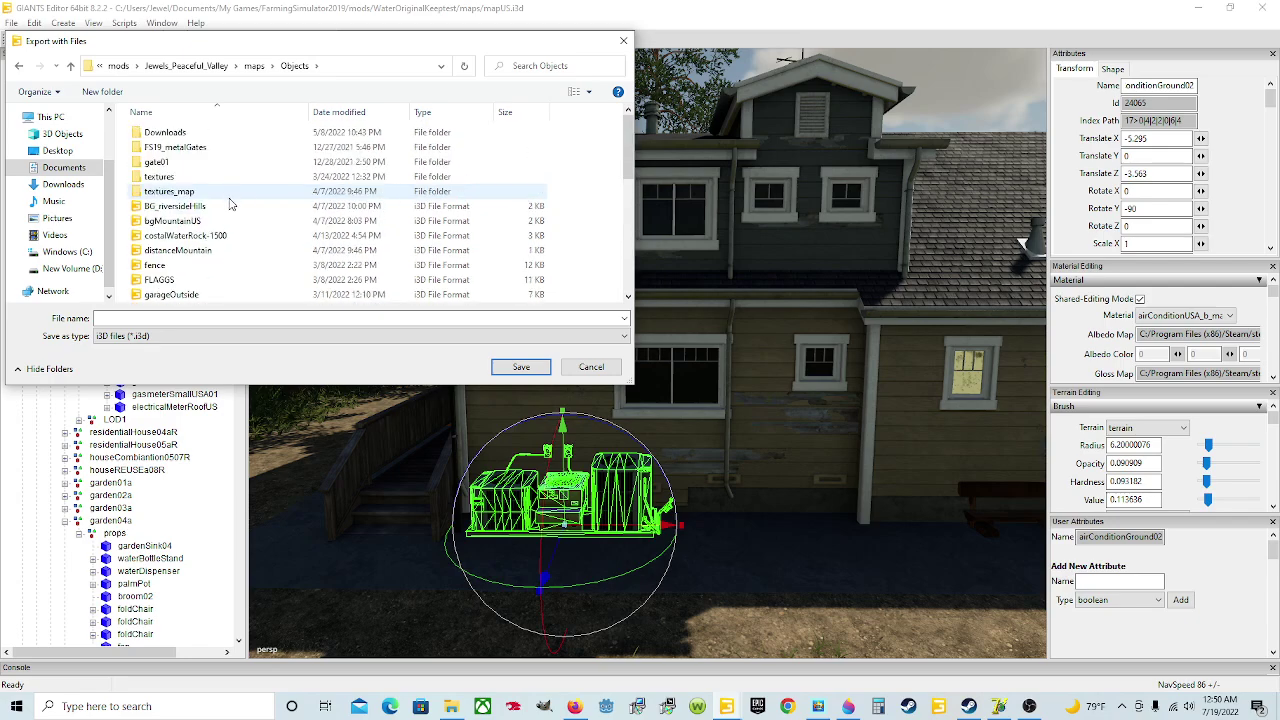
{"action": "scroll", "coordinate": [242, 213], "scroll_direction": "down", "scroll_amount": 5}
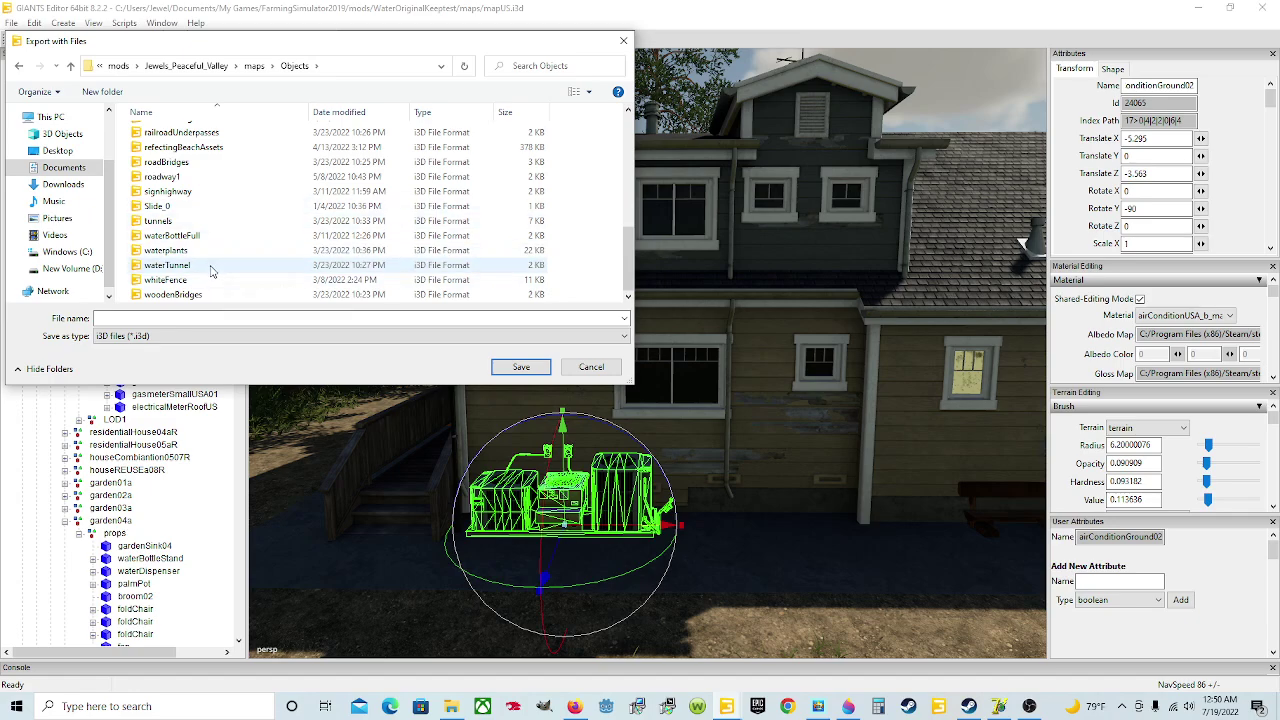
Export the unit under the copied name airConditionGround02, getting the parent directory structure and keeping game relative paths.
{"action": "left_click", "coordinate": [136, 318]}
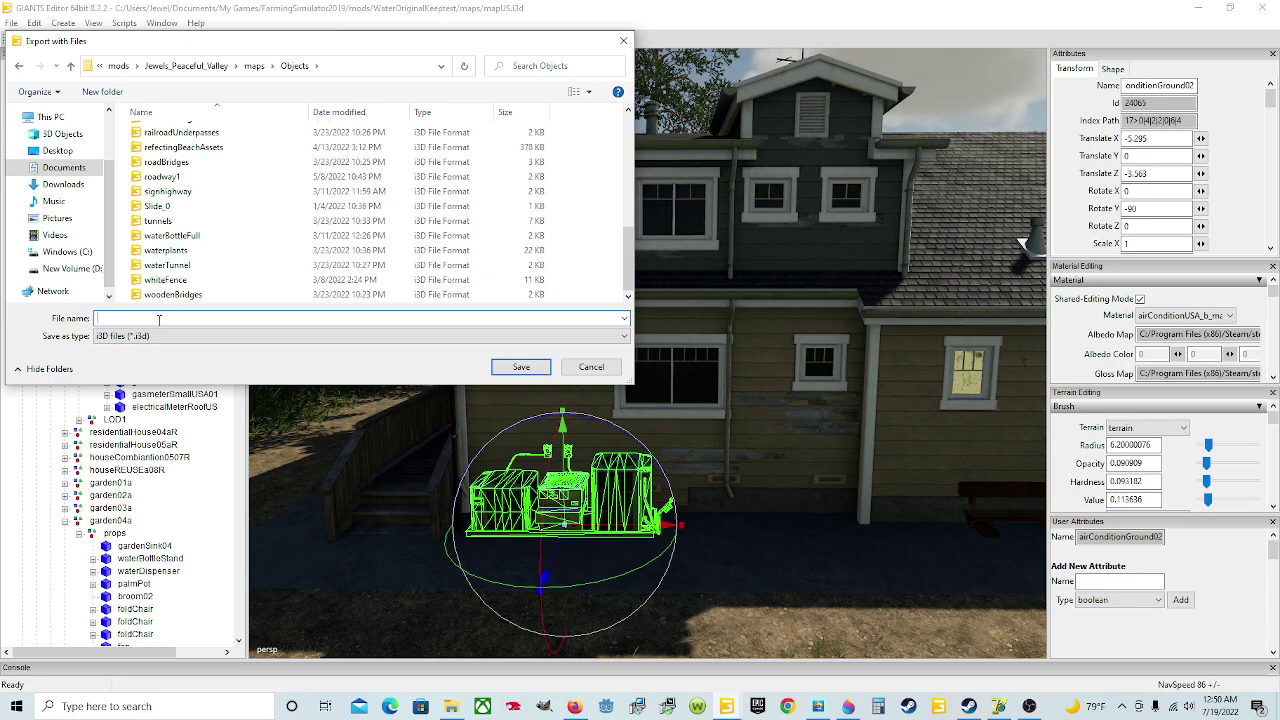
{"action": "right_click", "coordinate": [115, 317]}
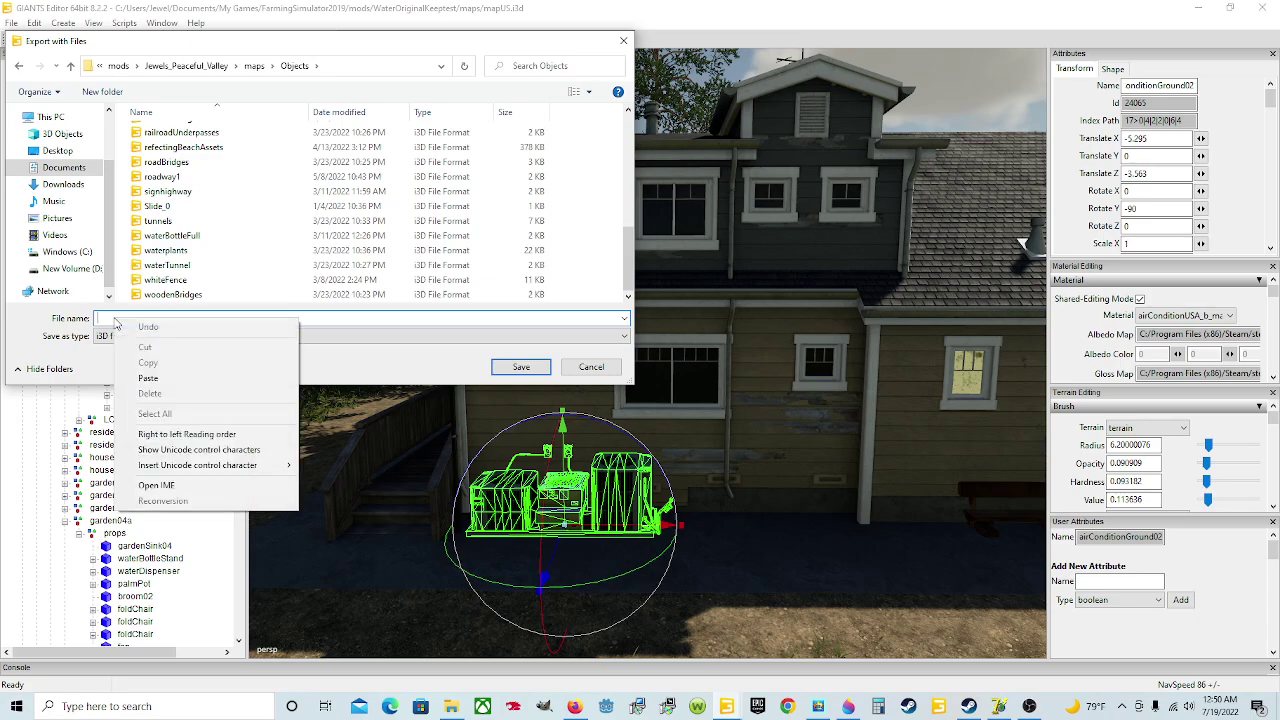
{"action": "left_click", "coordinate": [170, 379]}
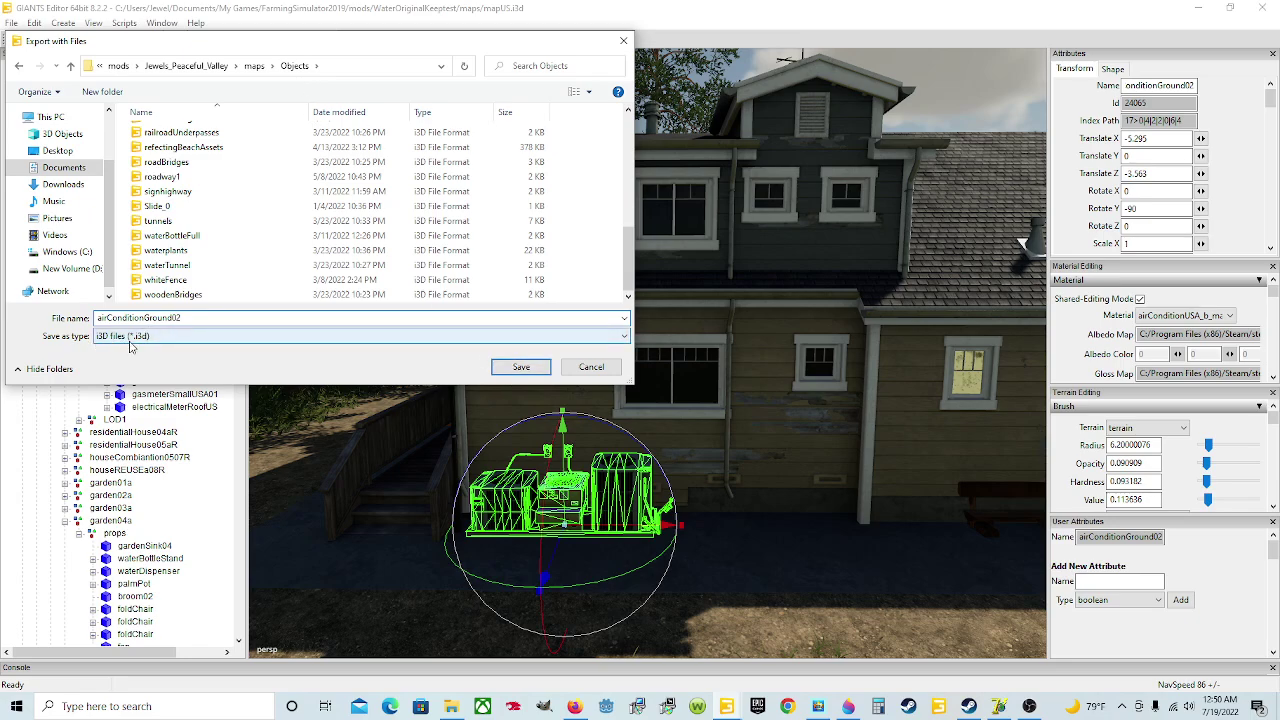
{"action": "left_click", "coordinate": [521, 368]}
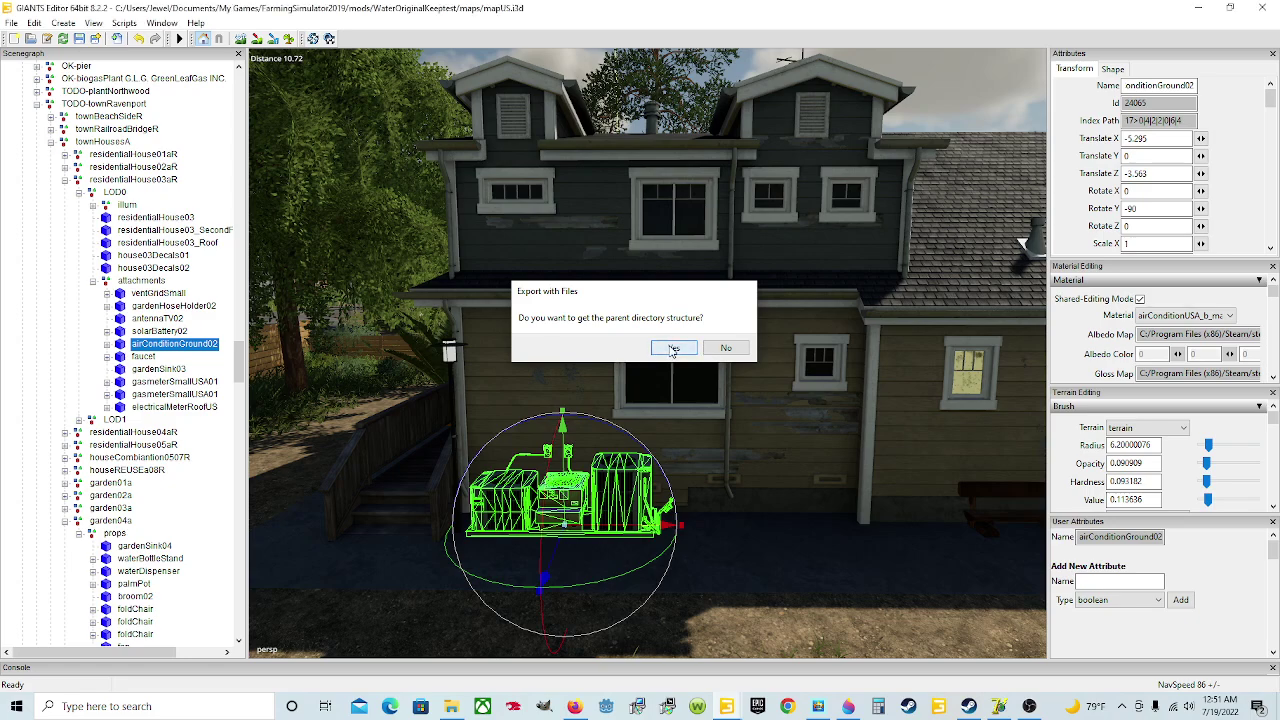
{"action": "left_click", "coordinate": [673, 348]}
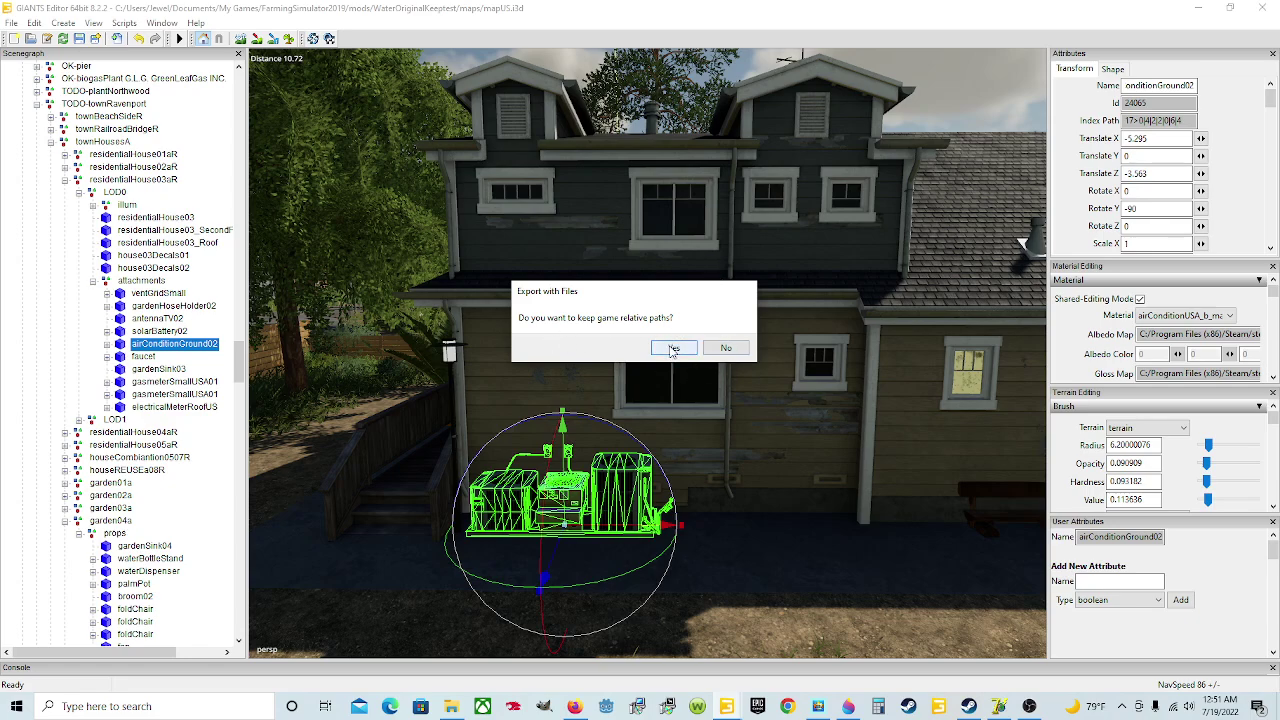
{"action": "left_click", "coordinate": [673, 348]}
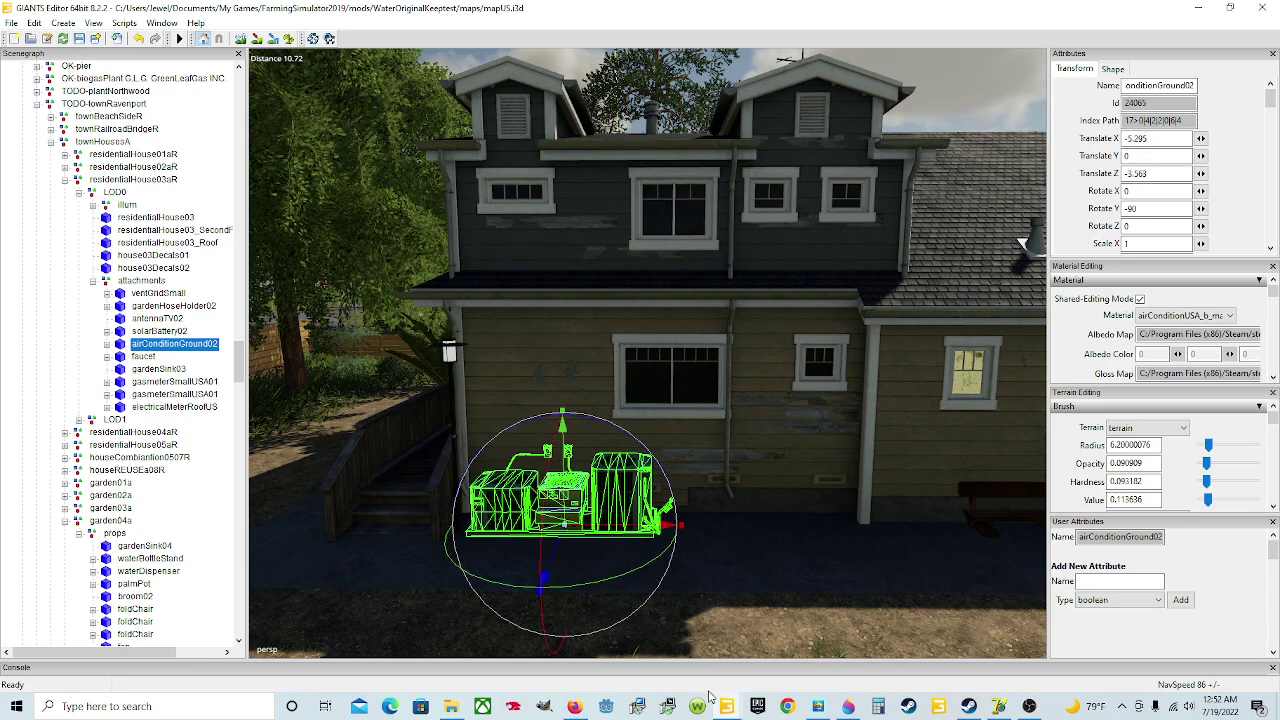
Switch to the GIANTS Editor window with the Jewels_Peaceful_Valley map and select the farmhouse's furniture group.
{"action": "mouse_move", "coordinate": [727, 706]}
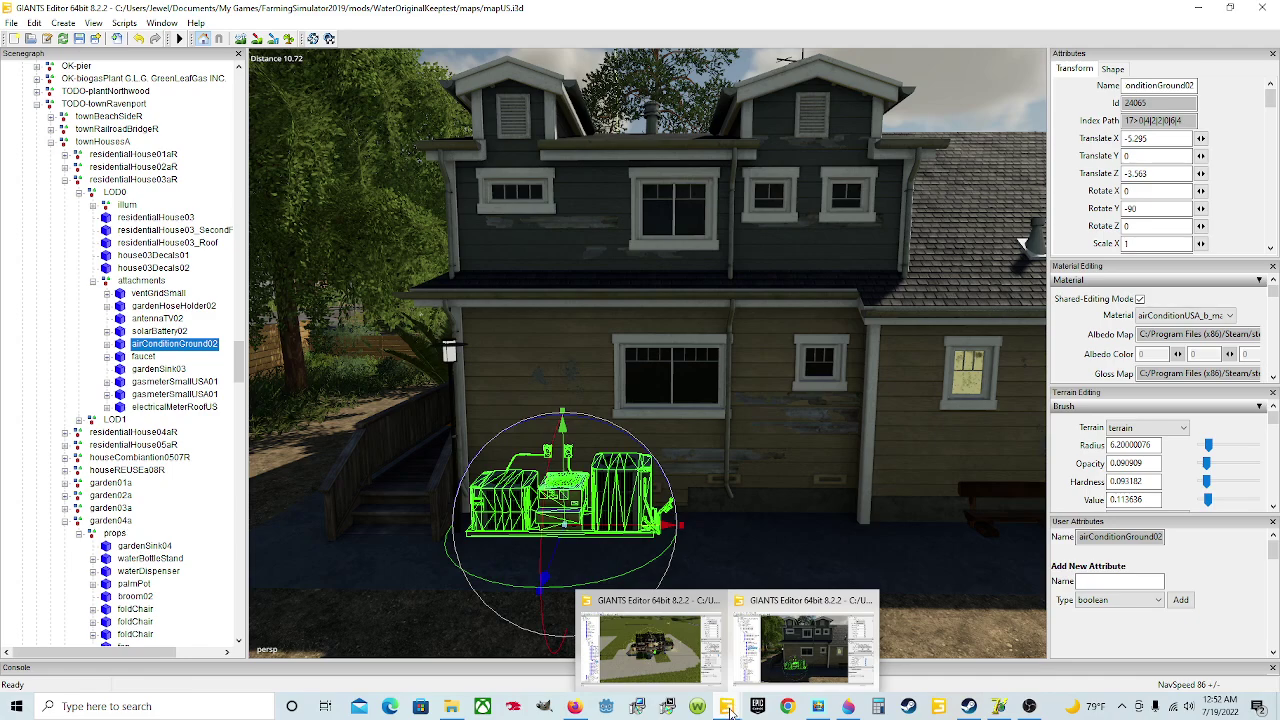
{"action": "left_click", "coordinate": [676, 641]}
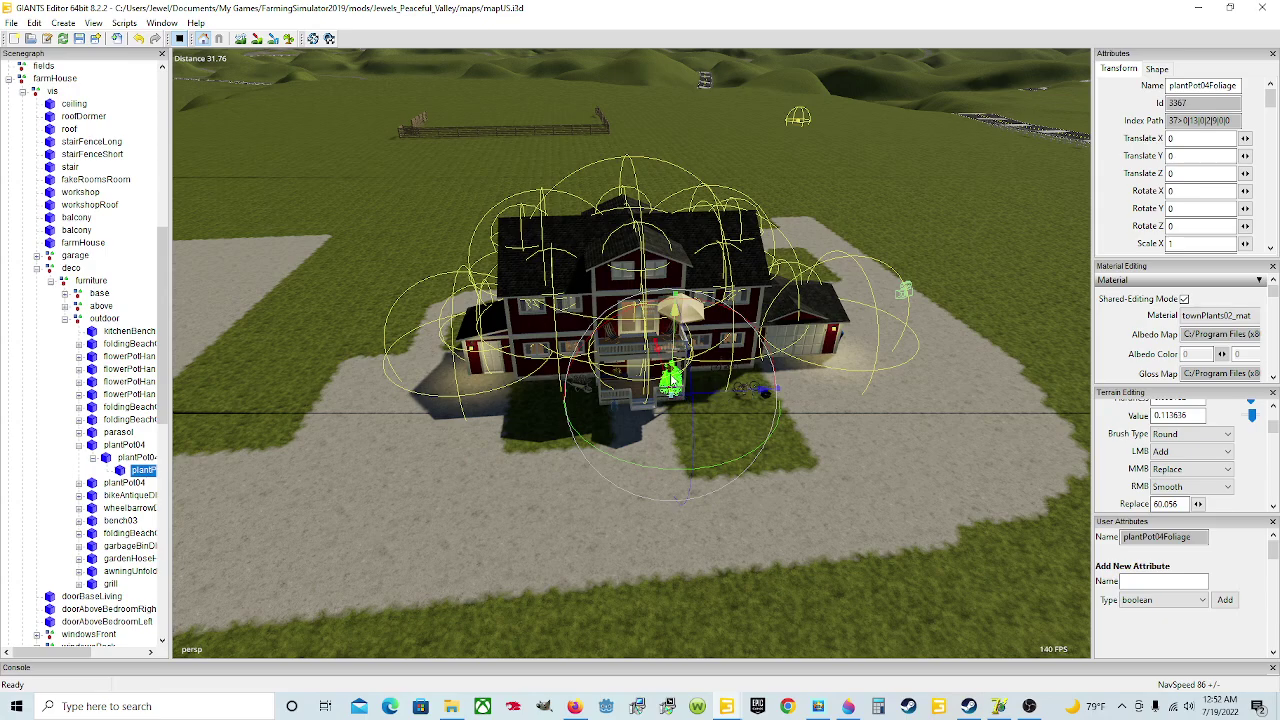
{"action": "scroll", "coordinate": [672, 378], "scroll_direction": "up", "scroll_amount": 5}
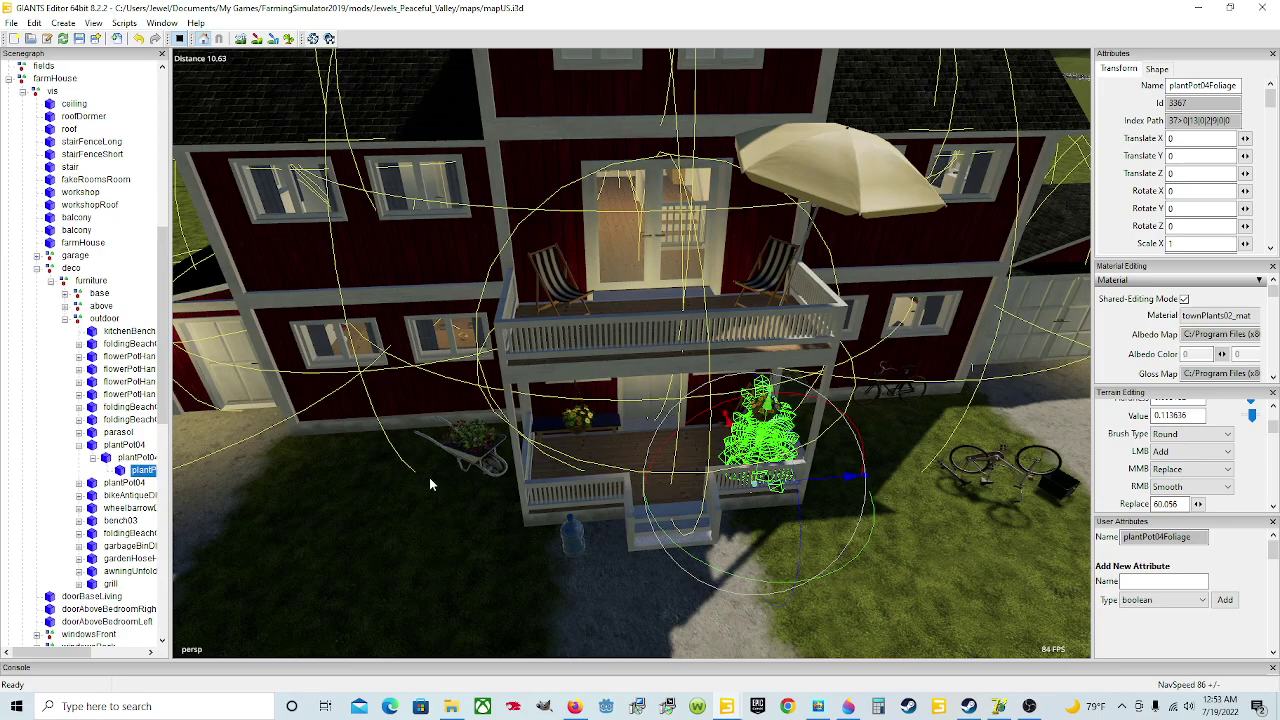
{"action": "left_click", "coordinate": [91, 281]}
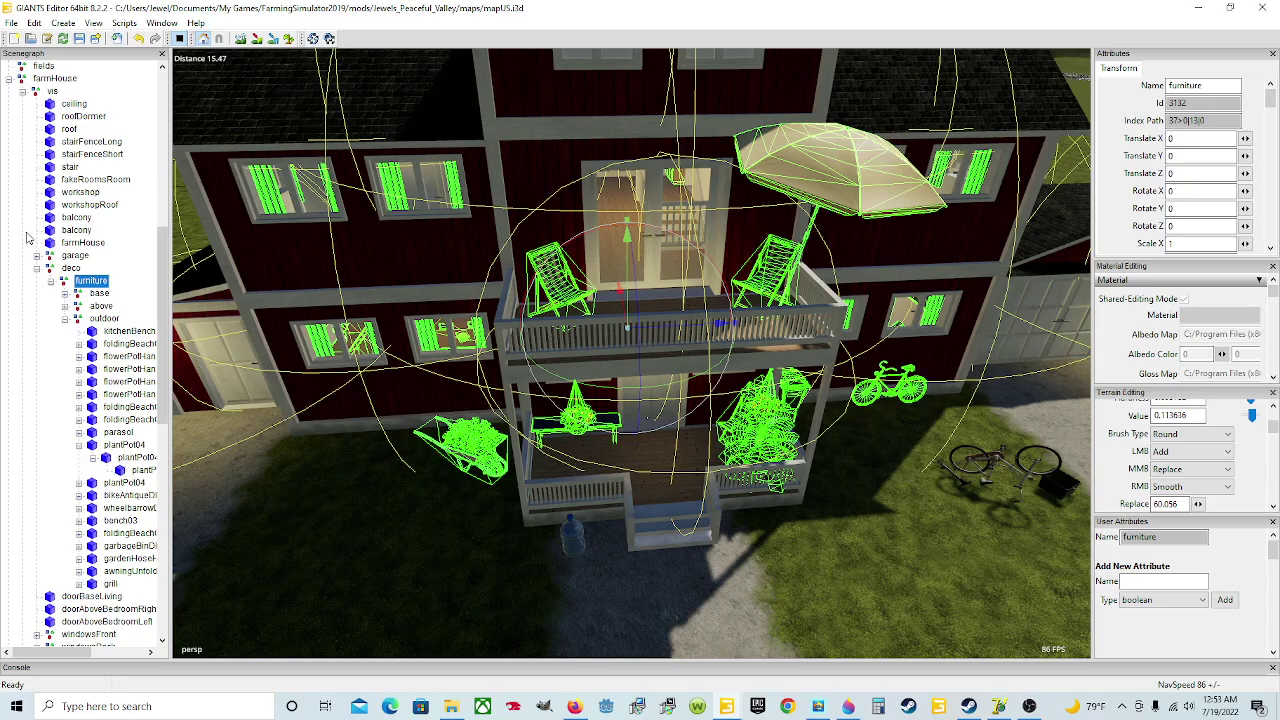
Start a file import and browse to the Jewels_Peaceful_Valley folder within the FarmingSimulator2019 mods.
{"action": "left_click", "coordinate": [11, 22]}
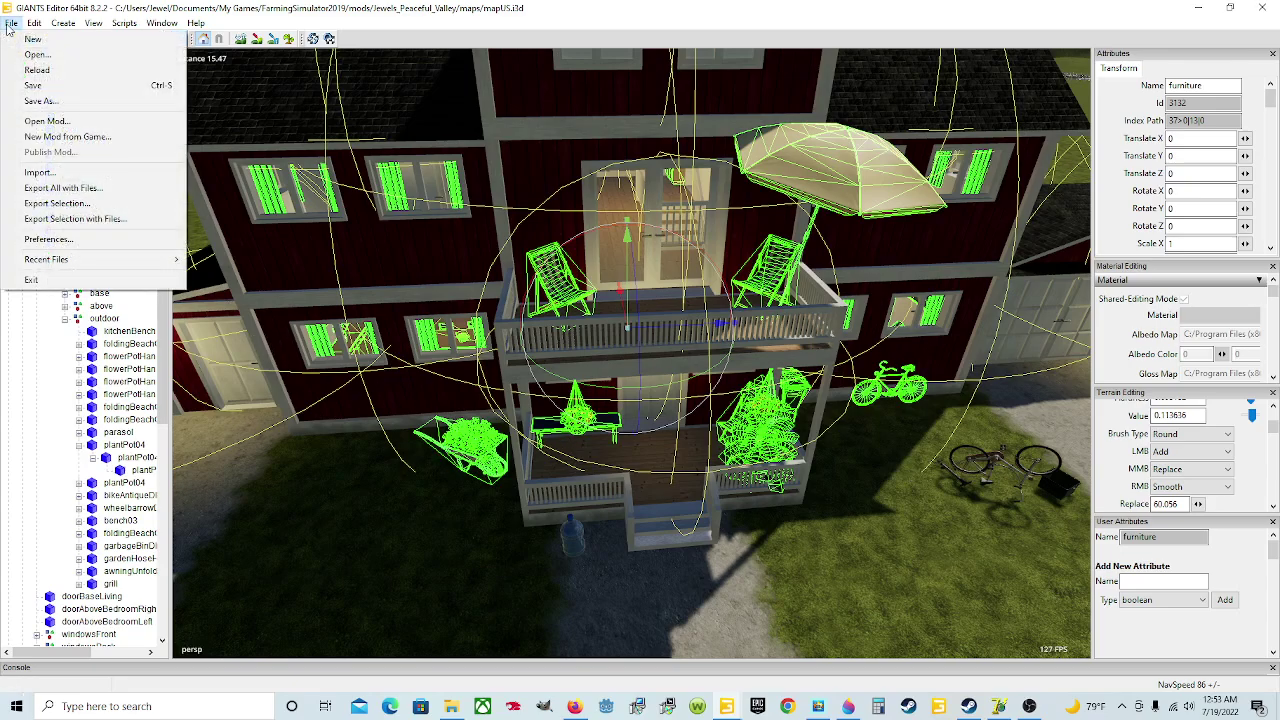
{"action": "left_click", "coordinate": [40, 172]}
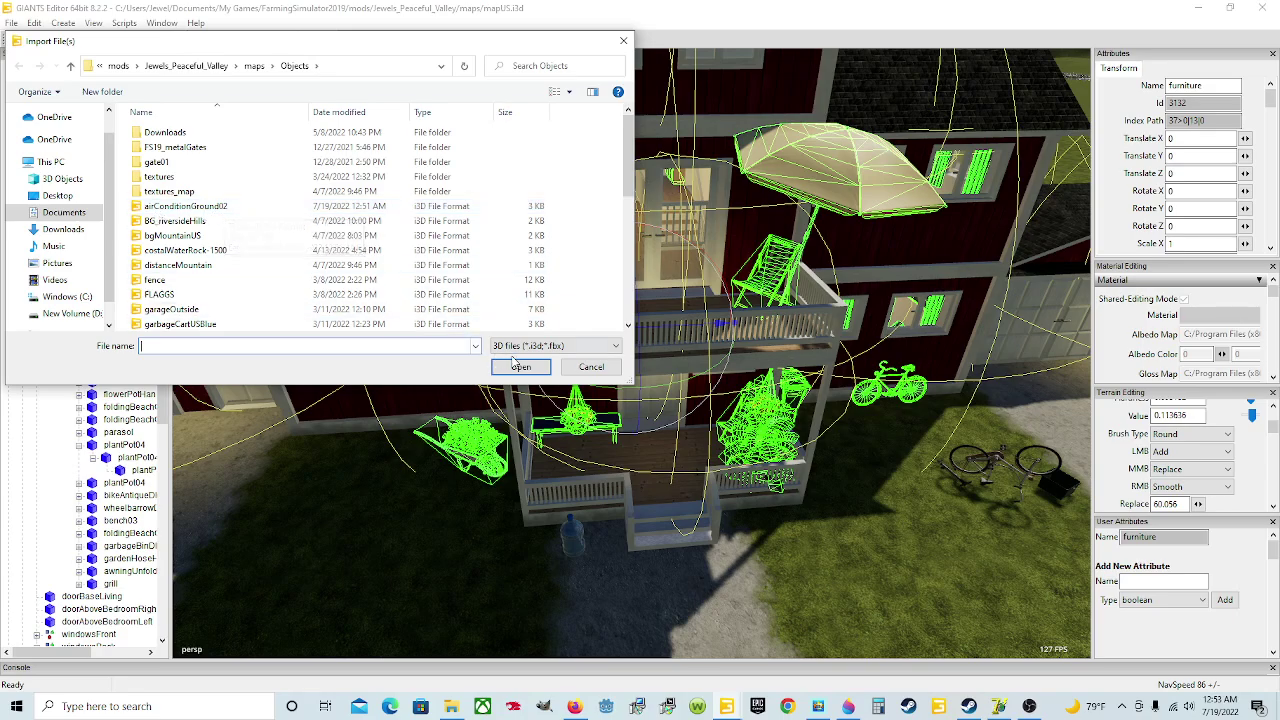
{"action": "left_click", "coordinate": [64, 212]}
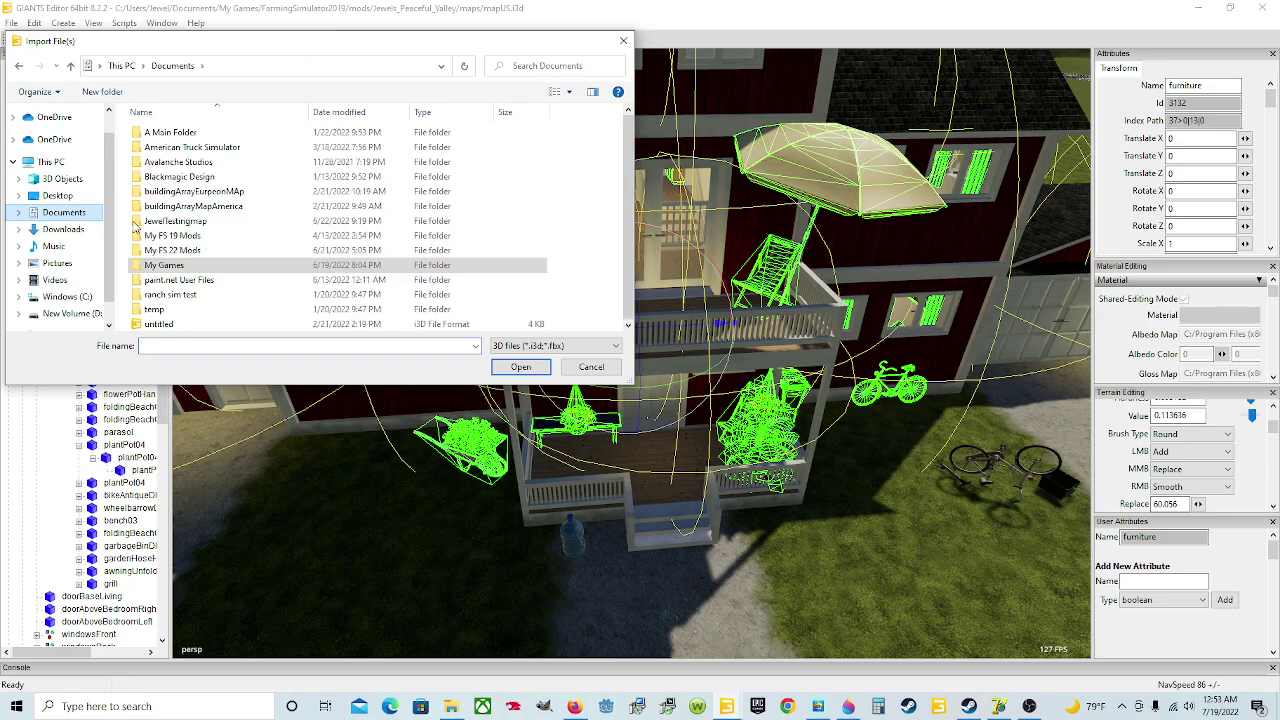
{"action": "double_click", "coordinate": [225, 271]}
{"action": "double_click", "coordinate": [215, 133]}
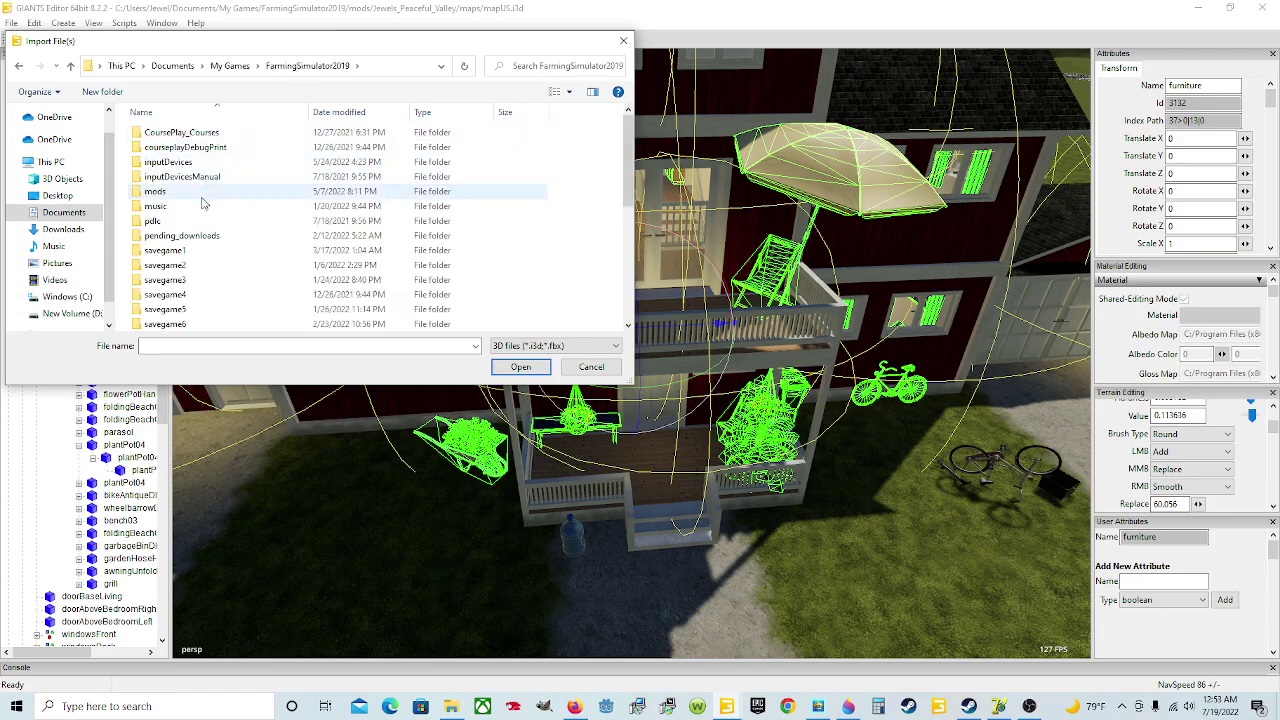
{"action": "double_click", "coordinate": [182, 191]}
{"action": "double_click", "coordinate": [220, 134]}
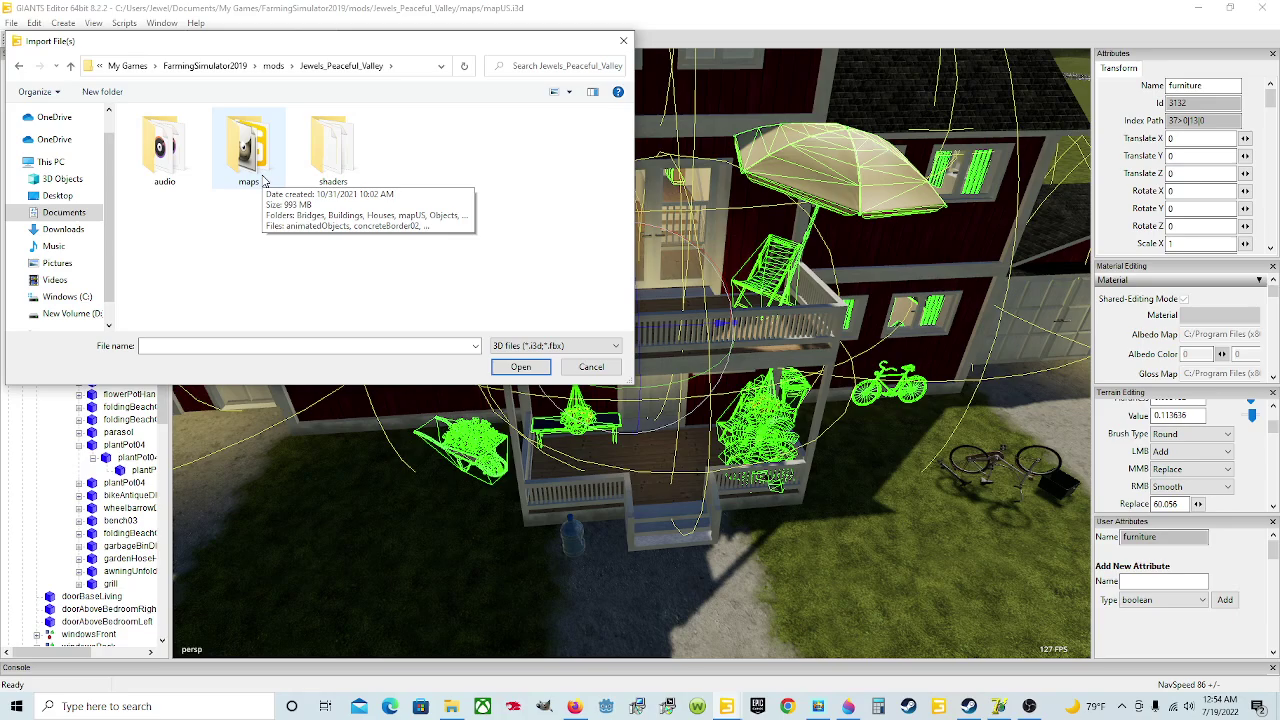
Import the airConditionGround02 i3D file from the mod's maps/Objects folder into the map.
{"action": "double_click", "coordinate": [248, 150]}
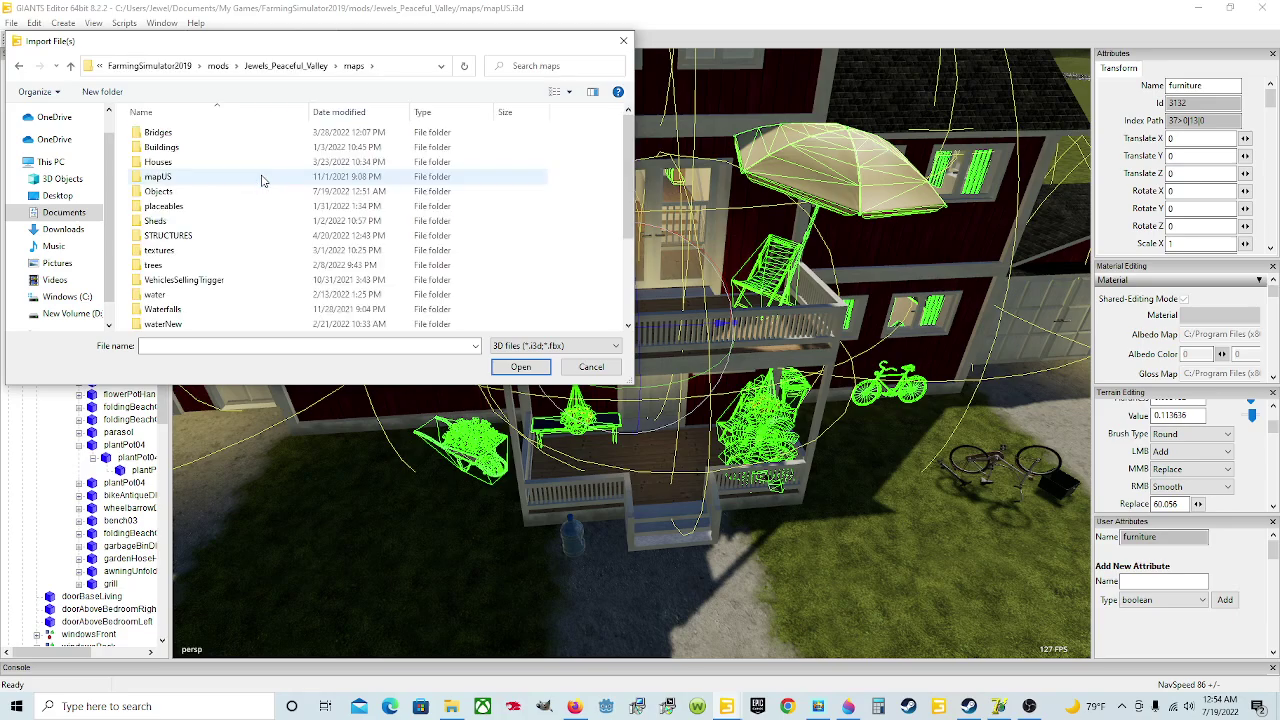
{"action": "left_click", "coordinate": [218, 193]}
{"action": "double_click", "coordinate": [218, 193]}
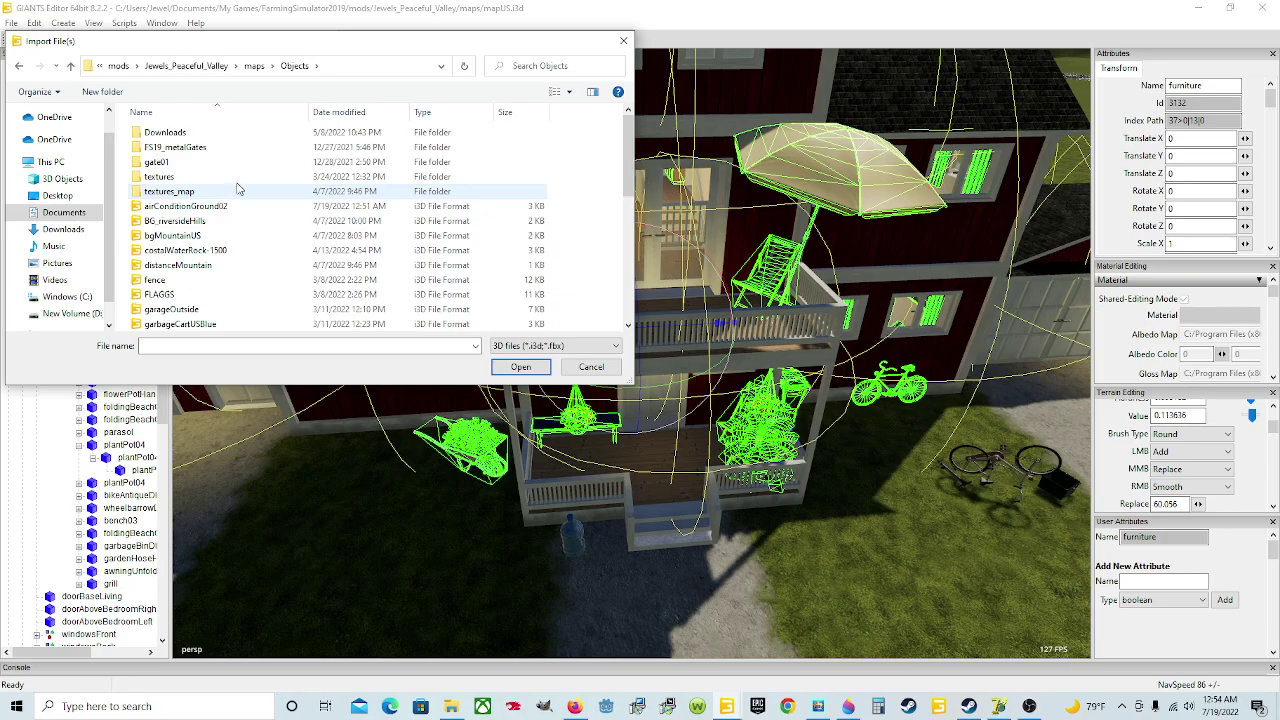
{"action": "scroll", "coordinate": [238, 191], "scroll_direction": "down", "scroll_amount": 3}
{"action": "scroll", "coordinate": [240, 187], "scroll_direction": "up", "scroll_amount": 1}
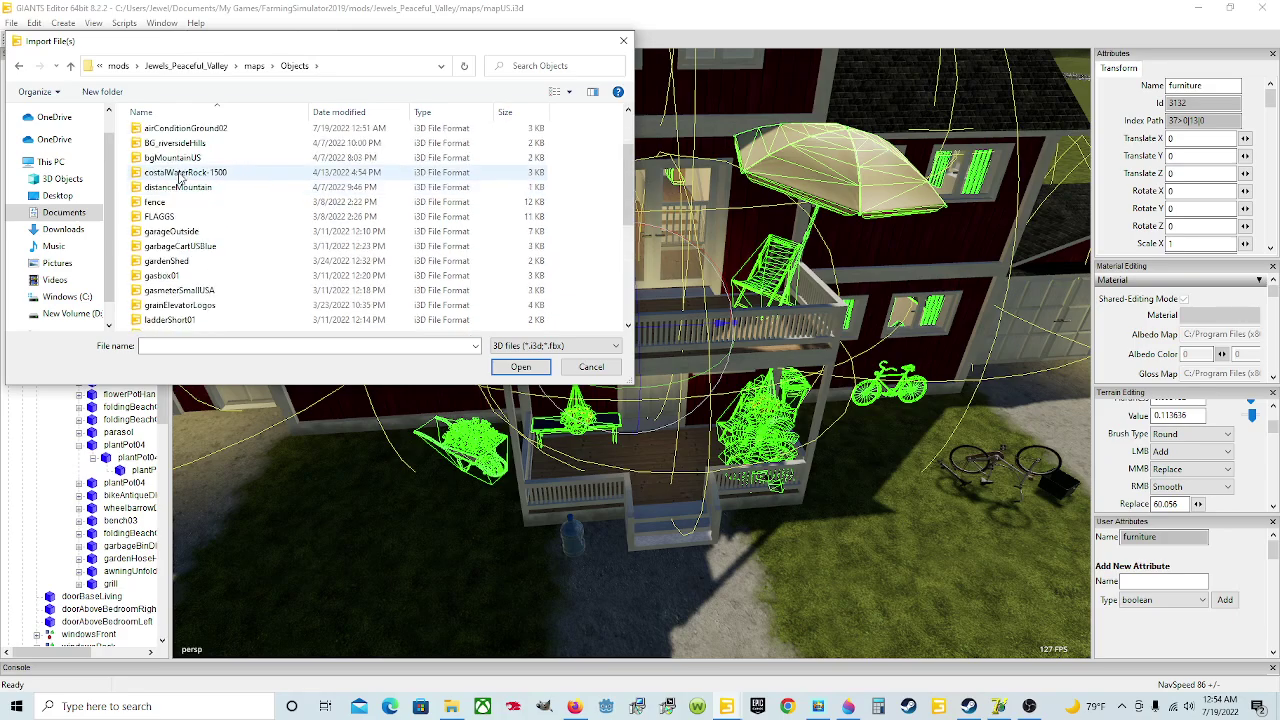
{"action": "left_click", "coordinate": [218, 131]}
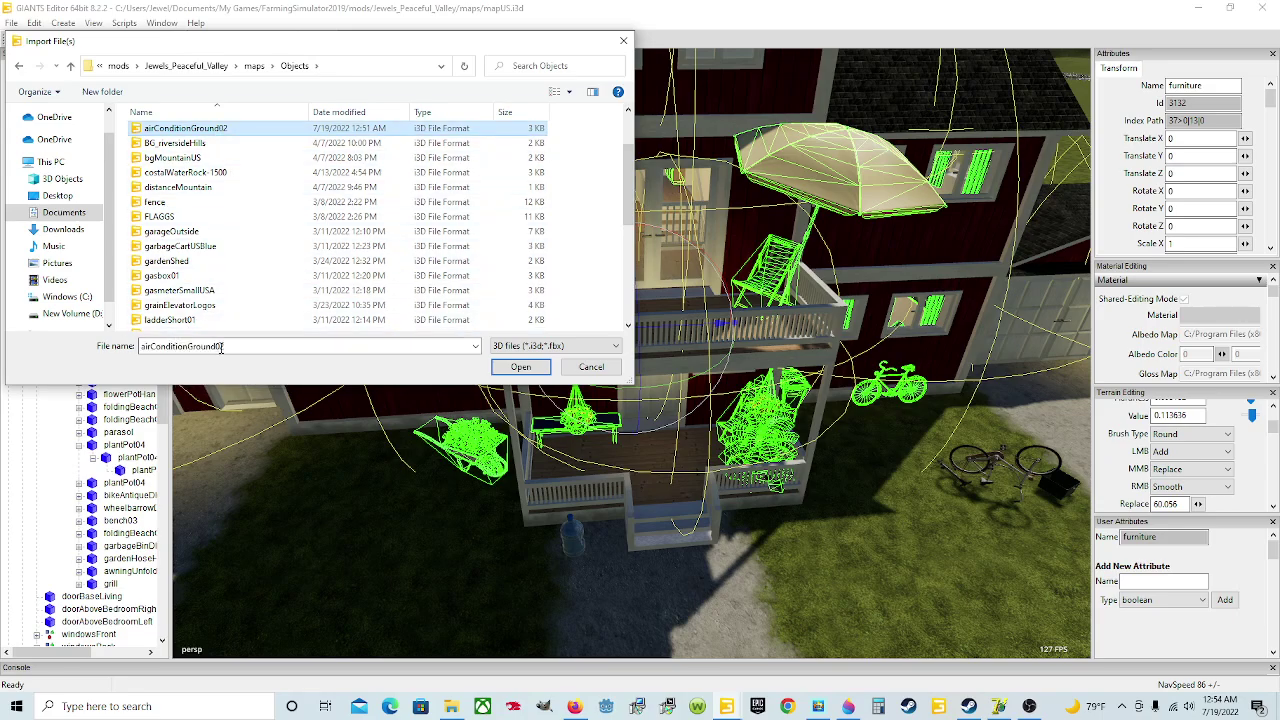
{"action": "left_click", "coordinate": [520, 367]}
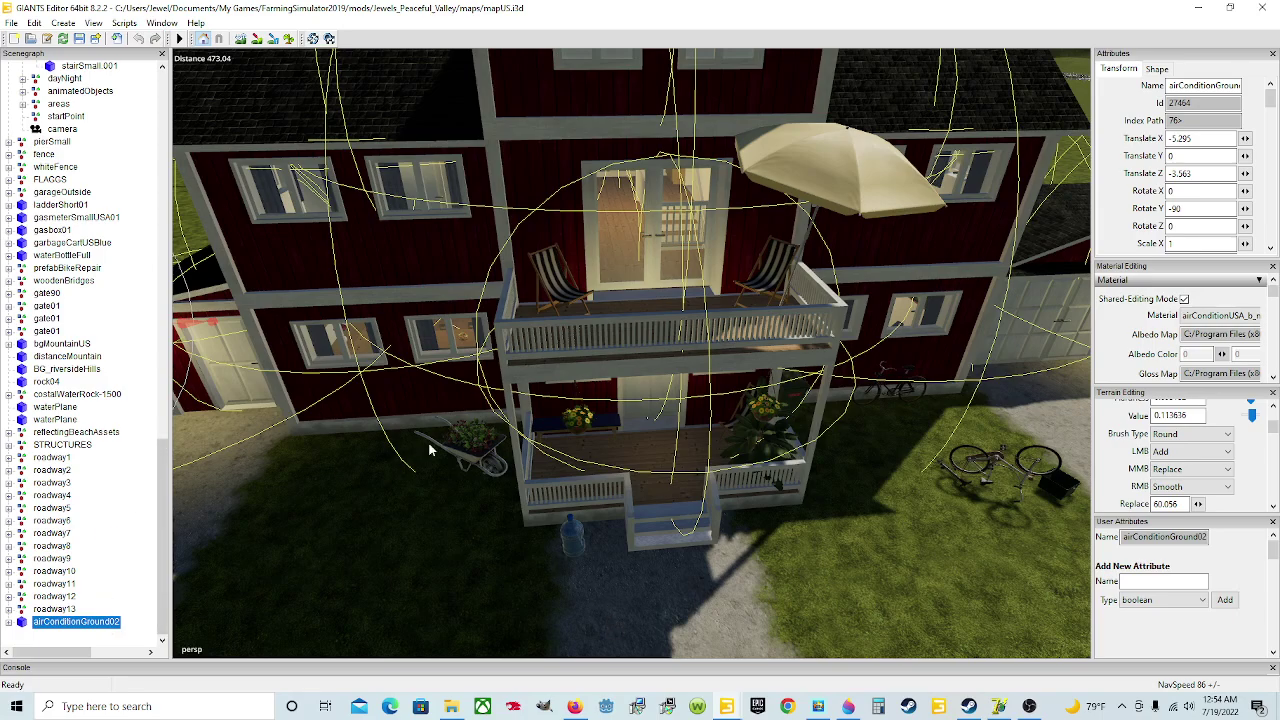
Cut the imported airConditionGround02 object from the root level of the scenegraph.
{"action": "left_click_drag", "start_coordinate": [490, 477], "coordinate": [340, 416], "text": "alt"}
{"action": "scroll", "coordinate": [563, 494], "scroll_direction": "up", "scroll_amount": 3}
{"action": "scroll", "coordinate": [343, 415], "scroll_direction": "down", "scroll_amount": 3}
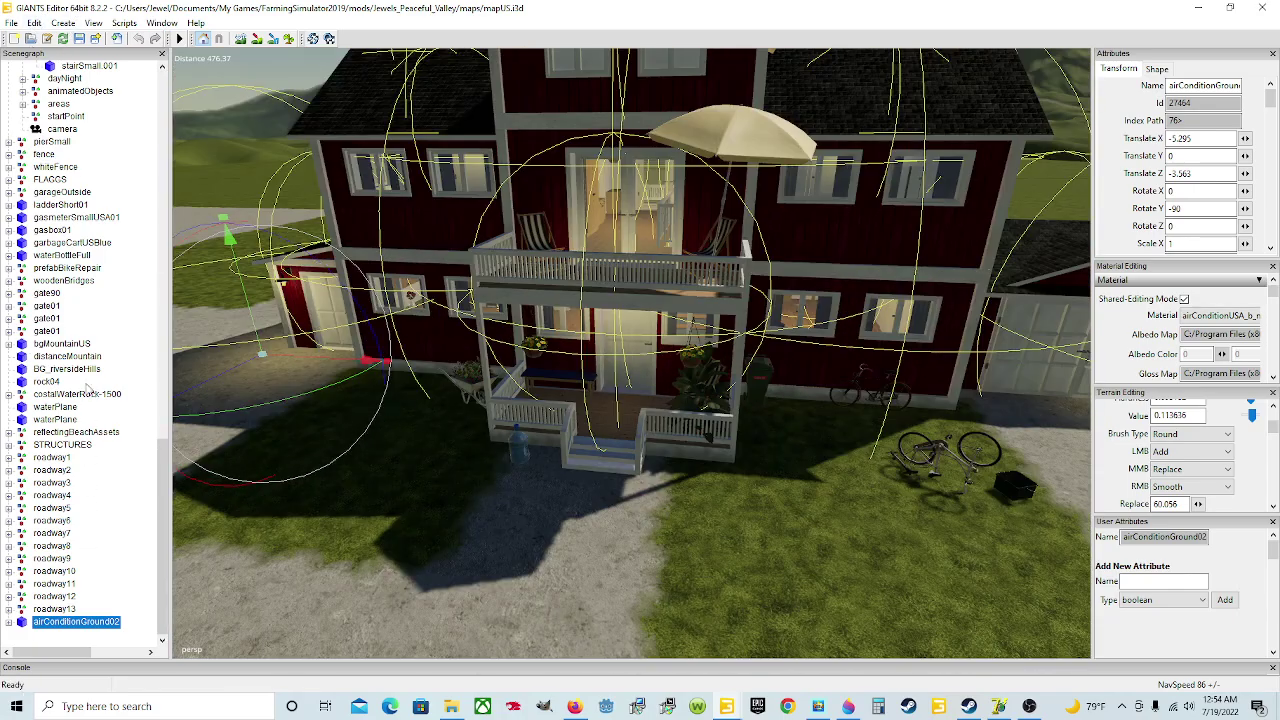
{"action": "left_click", "coordinate": [34, 22]}
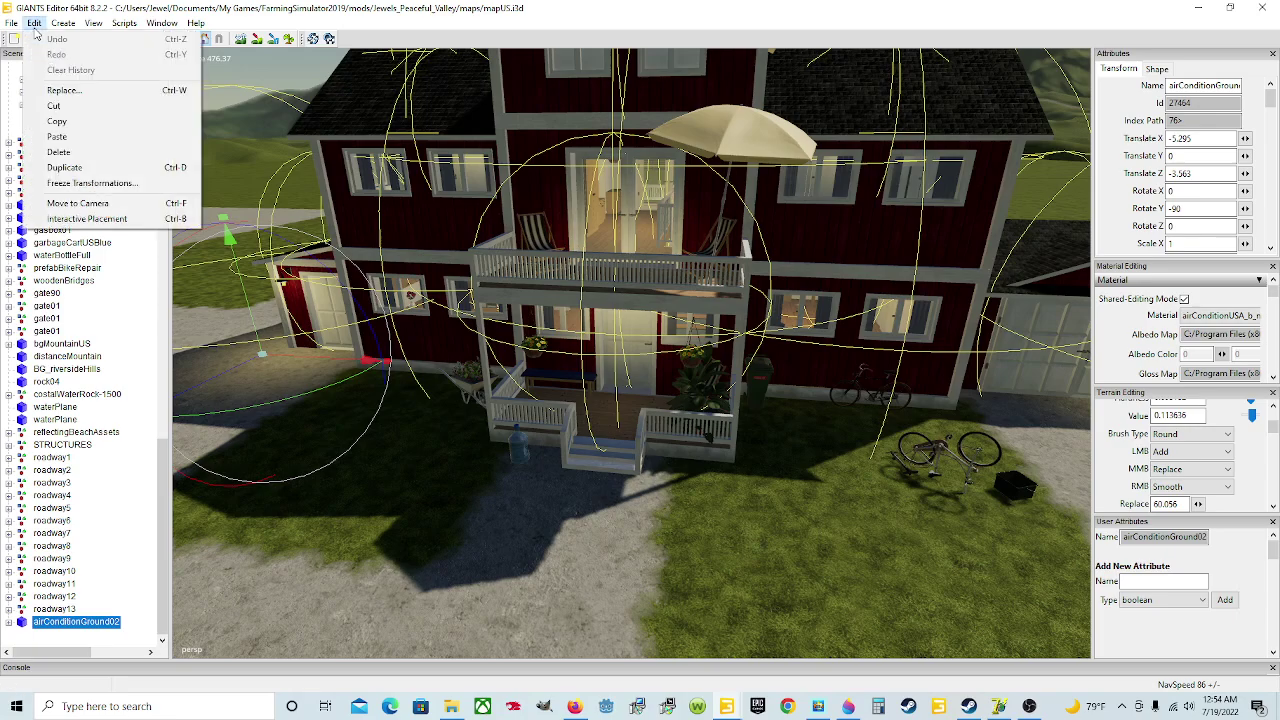
{"action": "left_click", "coordinate": [80, 116]}
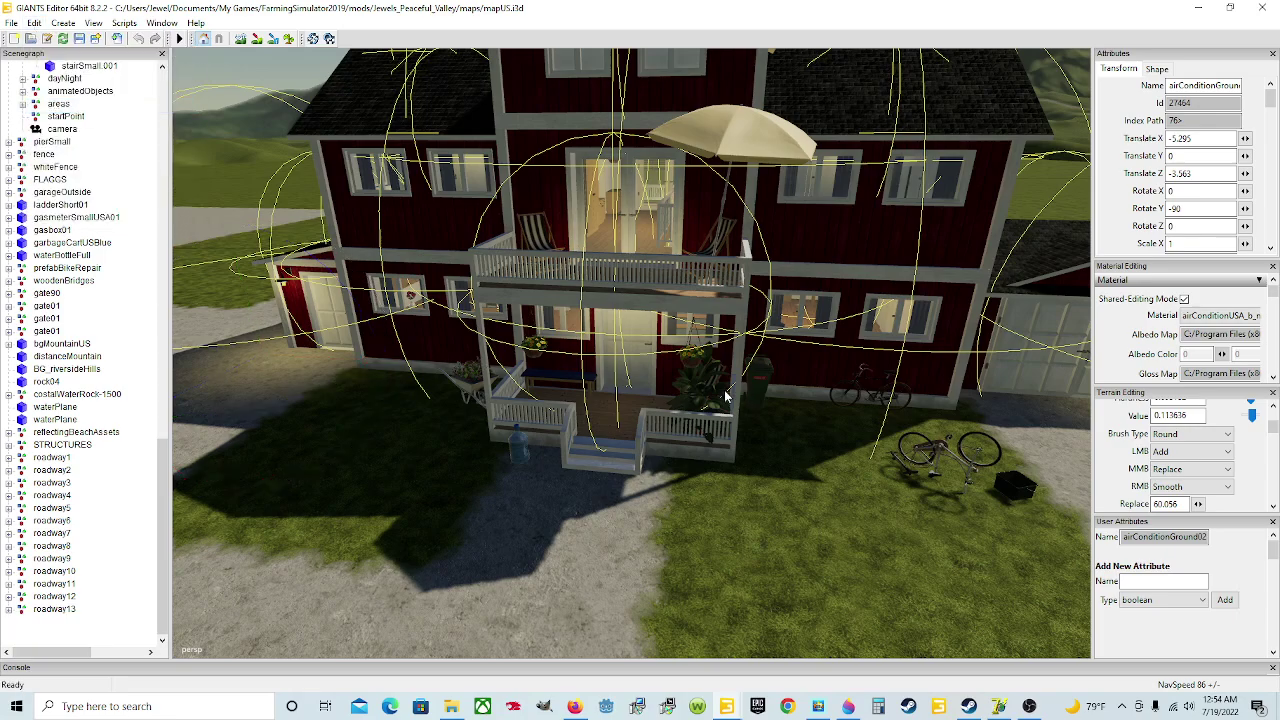
Paste the air-conditioning unit into the furniture group under the farmhouse's deco node.
{"action": "scroll", "coordinate": [100, 360], "scroll_direction": "up", "scroll_amount": 10}
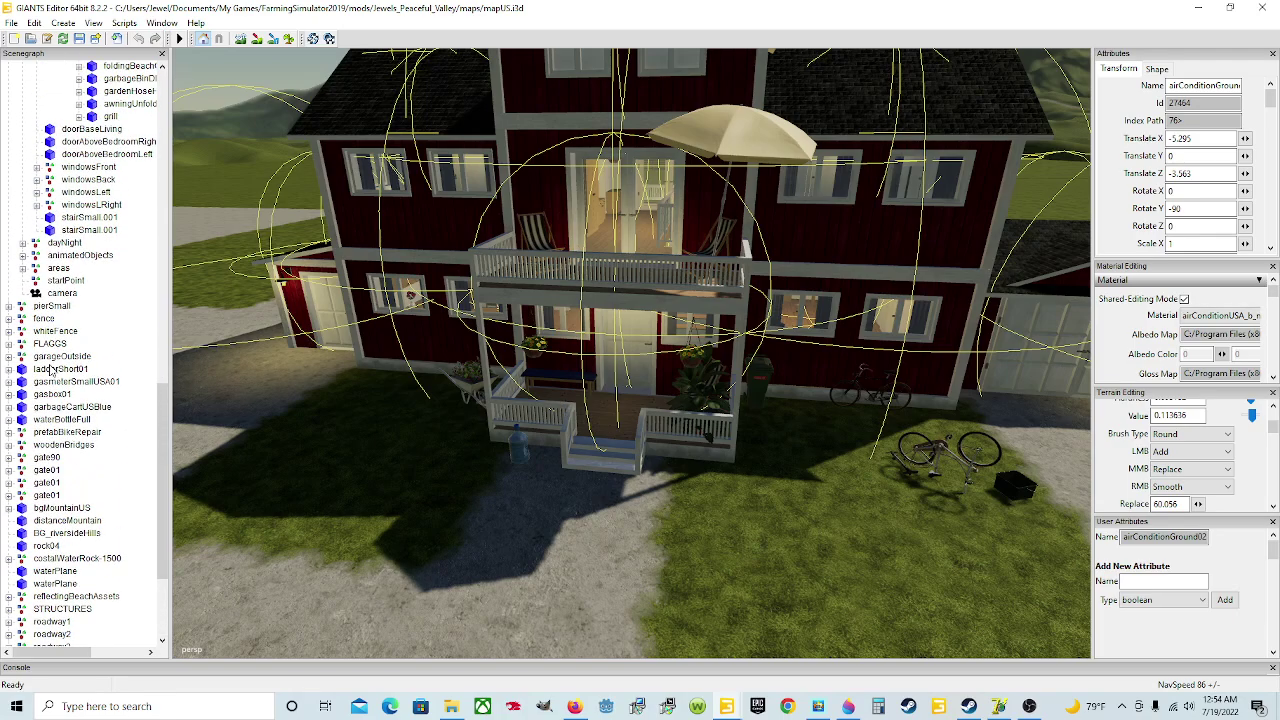
{"action": "scroll", "coordinate": [70, 355], "scroll_direction": "up", "scroll_amount": 5}
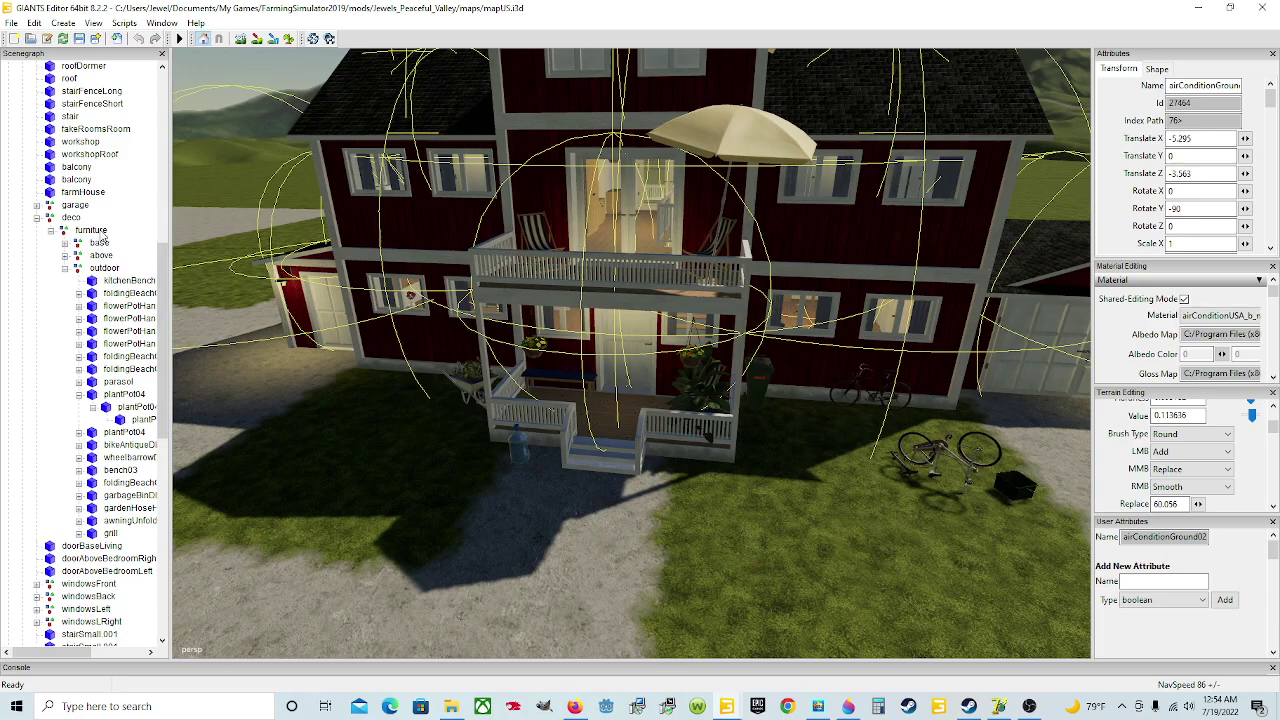
{"action": "left_click", "coordinate": [91, 230]}
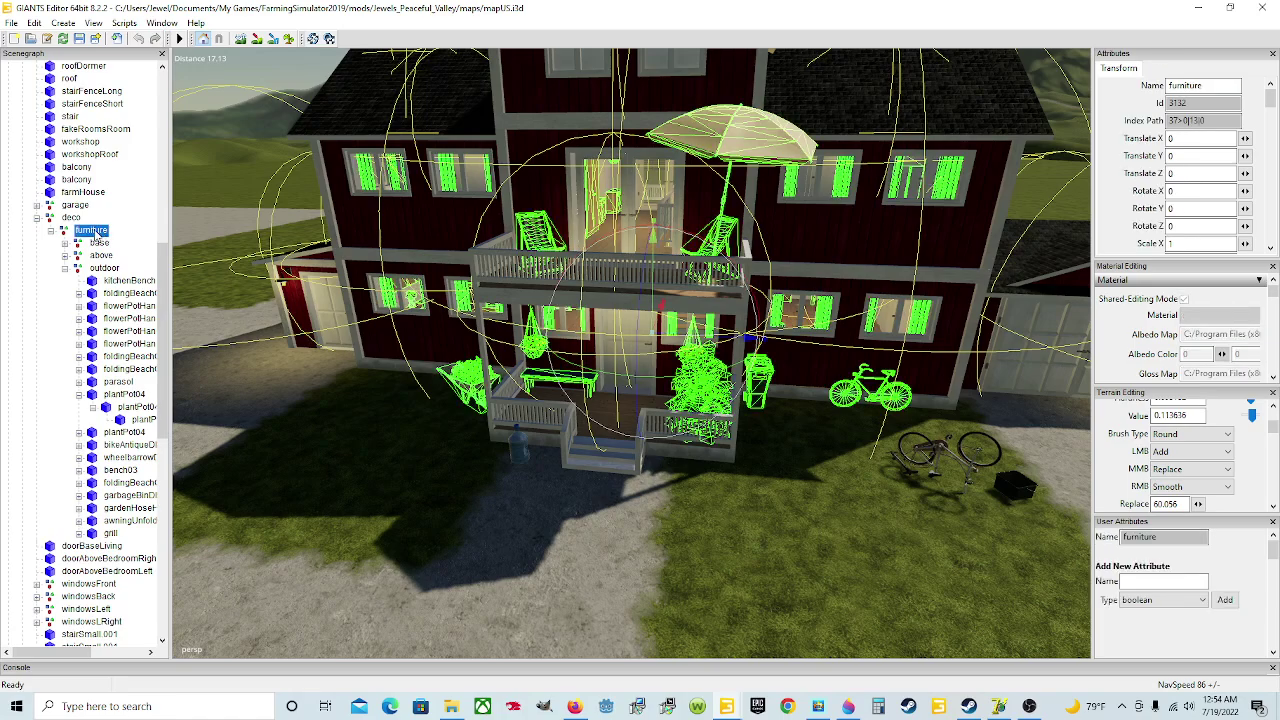
{"action": "left_click", "coordinate": [33, 22]}
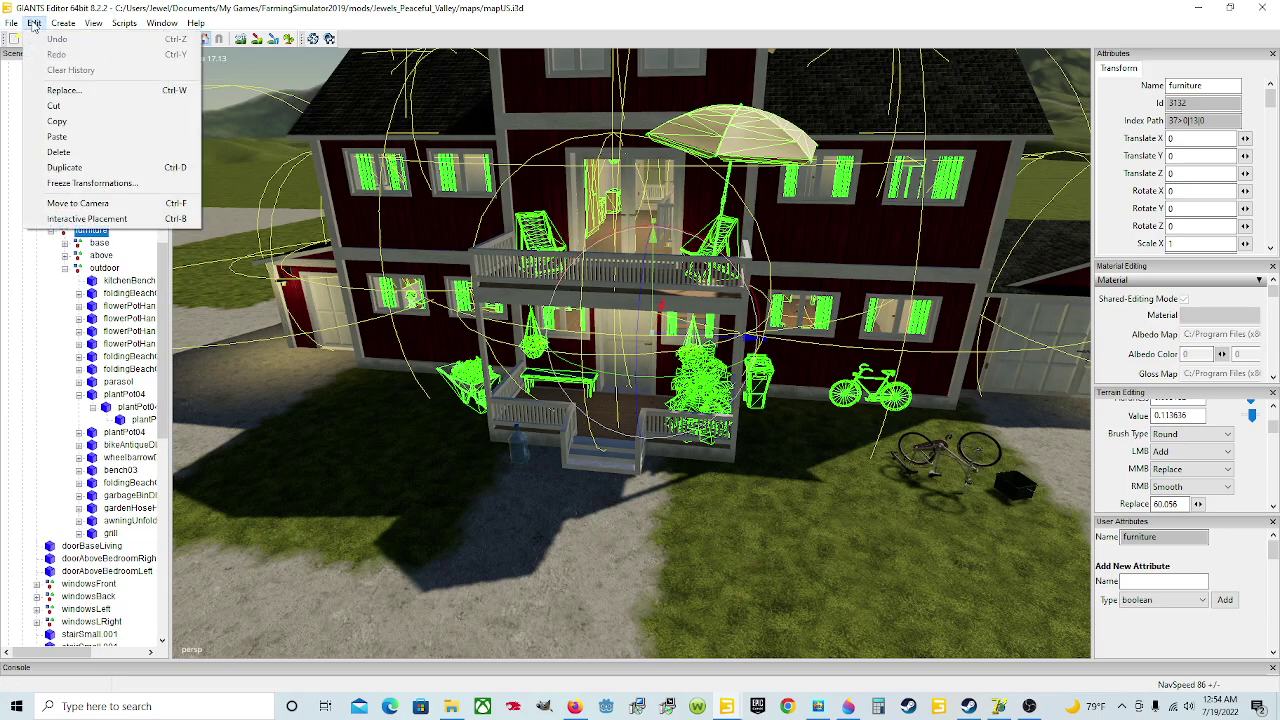
{"action": "left_click", "coordinate": [80, 138]}
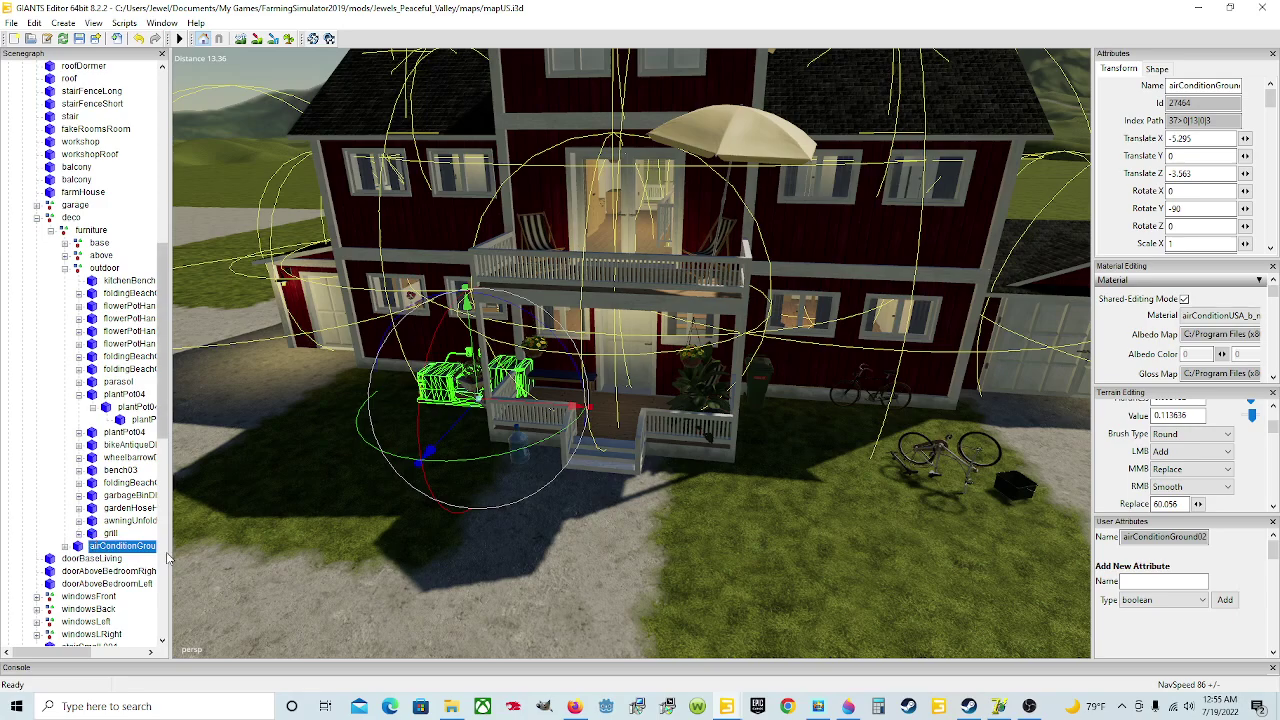
Cut the air-conditioning unit out of the furniture group and paste it into the outdoor subgroup.
{"action": "left_click", "coordinate": [34, 22]}
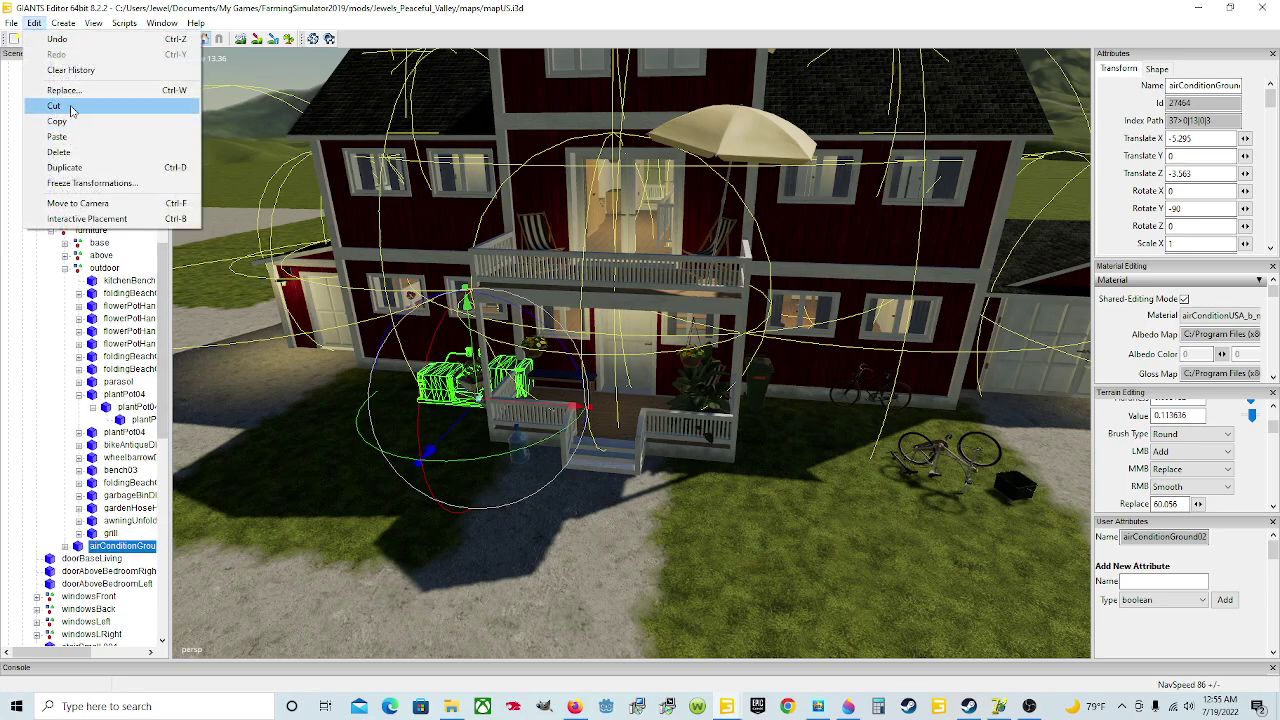
{"action": "left_click", "coordinate": [55, 106]}
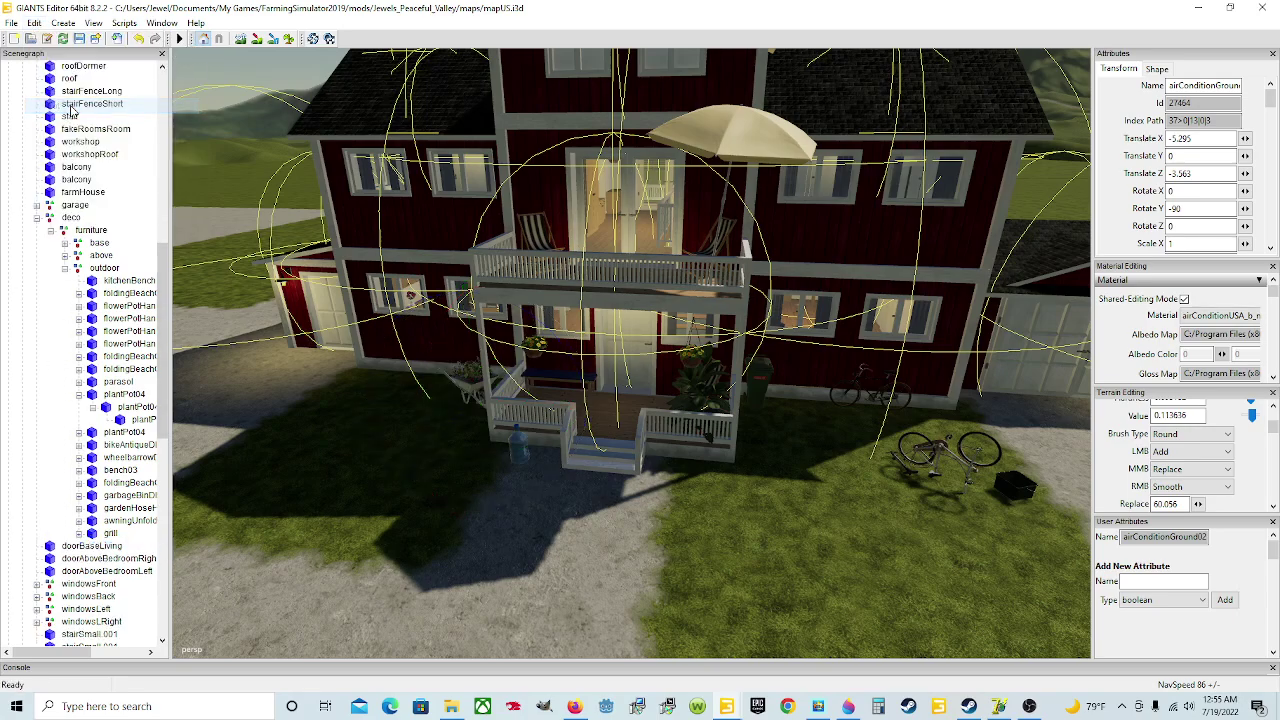
{"action": "left_click", "coordinate": [104, 268]}
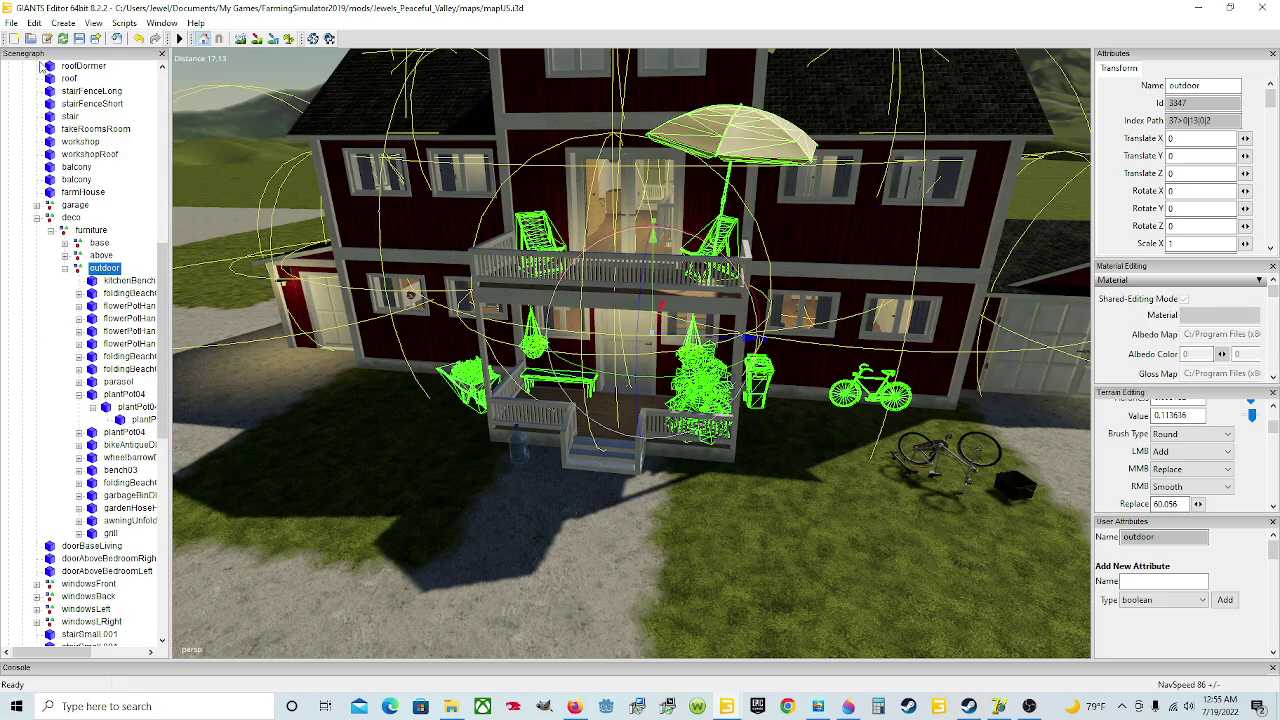
{"action": "left_click", "coordinate": [35, 24]}
{"action": "left_click", "coordinate": [83, 137]}
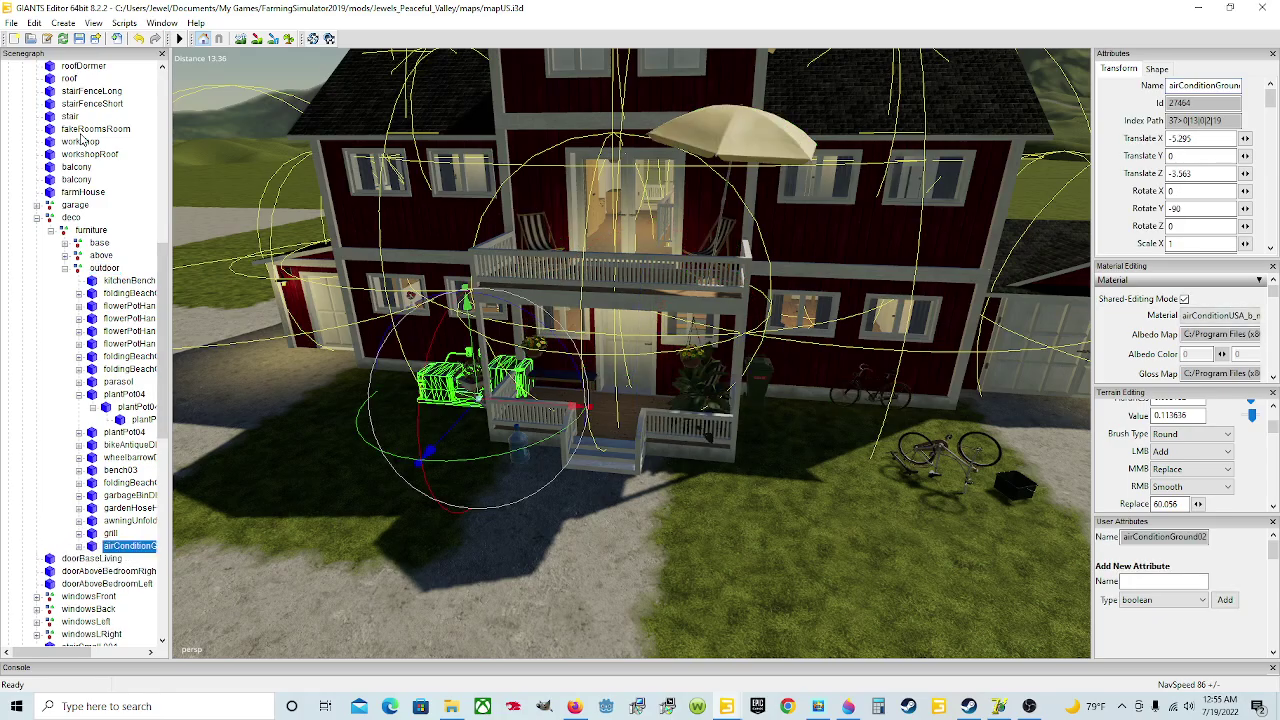
Move the air-conditioning unit sideways along the farmhouse wall, clear of the flower wheelbarrow, to about Z -6.03.
{"action": "scroll", "coordinate": [509, 325], "scroll_direction": "up", "scroll_amount": 2}
{"action": "left_click_drag", "start_coordinate": [480, 324], "coordinate": [437, 321], "text": "alt"}
{"action": "scroll", "coordinate": [393, 298], "scroll_direction": "up", "scroll_amount": 2}
{"action": "scroll", "coordinate": [430, 340], "scroll_direction": "up", "scroll_amount": 3}
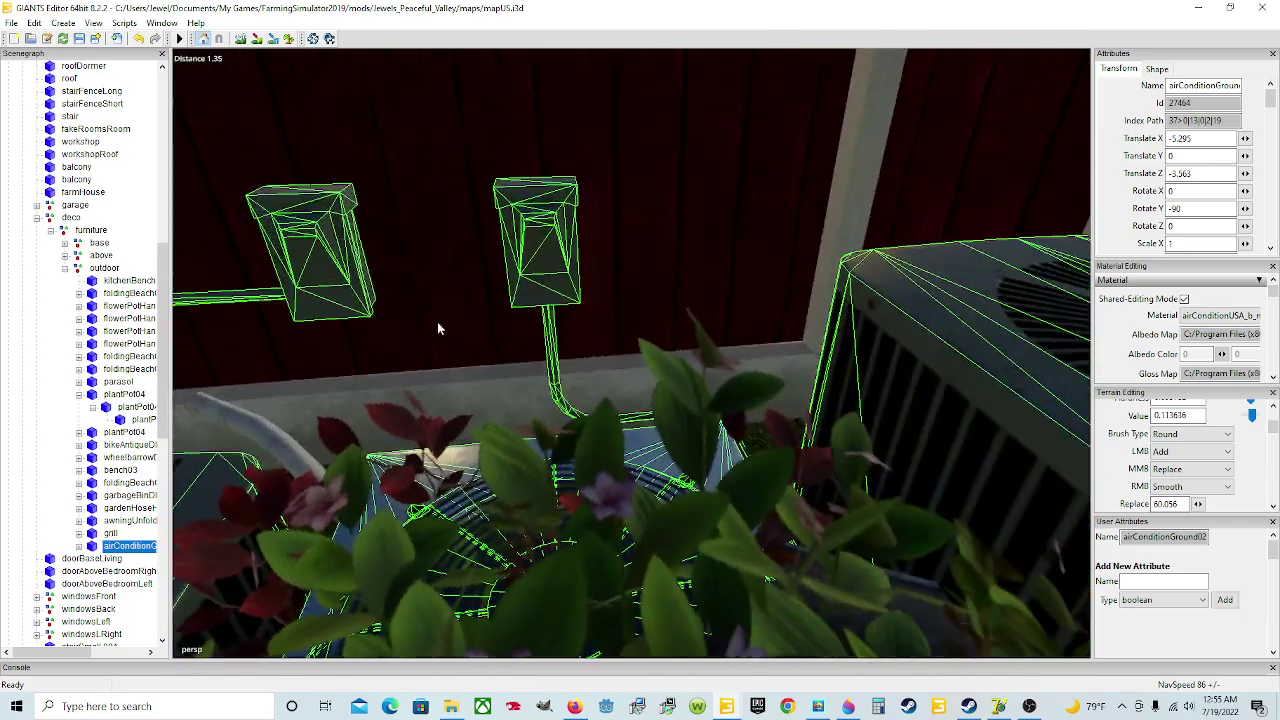
{"action": "key", "text": "f"}
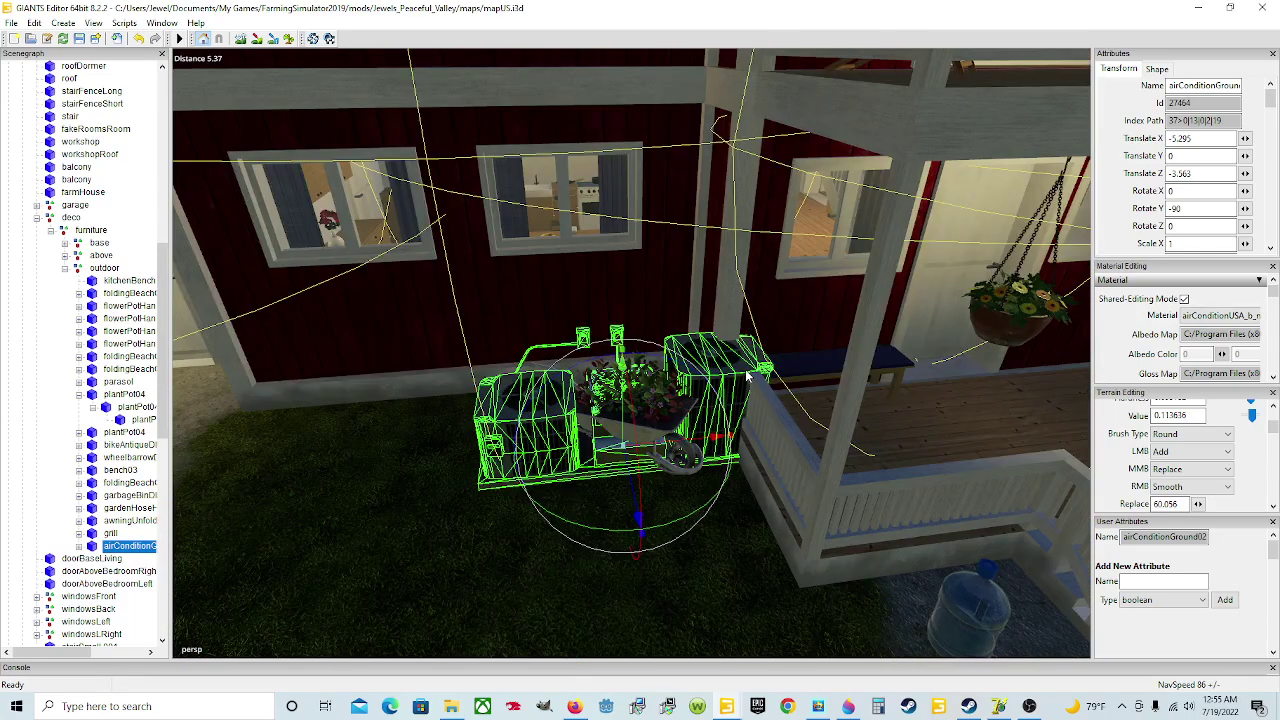
{"action": "left_click_drag", "start_coordinate": [683, 446], "coordinate": [420, 443]}
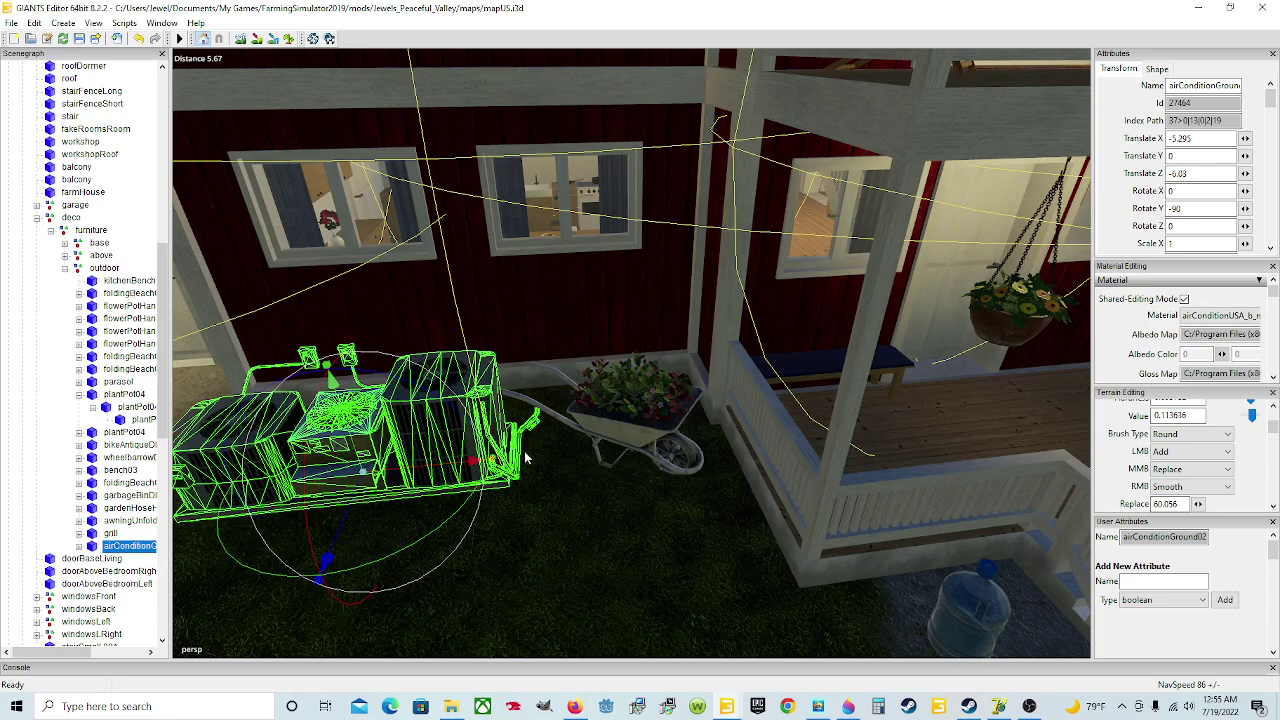
Relocate the whole flower wheelbarrow from beside the porch to the outer edge of the lawn with Interactive Placement, at about X -9.99, Z -3.92.
{"action": "left_click", "coordinate": [623, 421]}
{"action": "scroll", "coordinate": [619, 435], "scroll_direction": "up", "scroll_amount": 5}
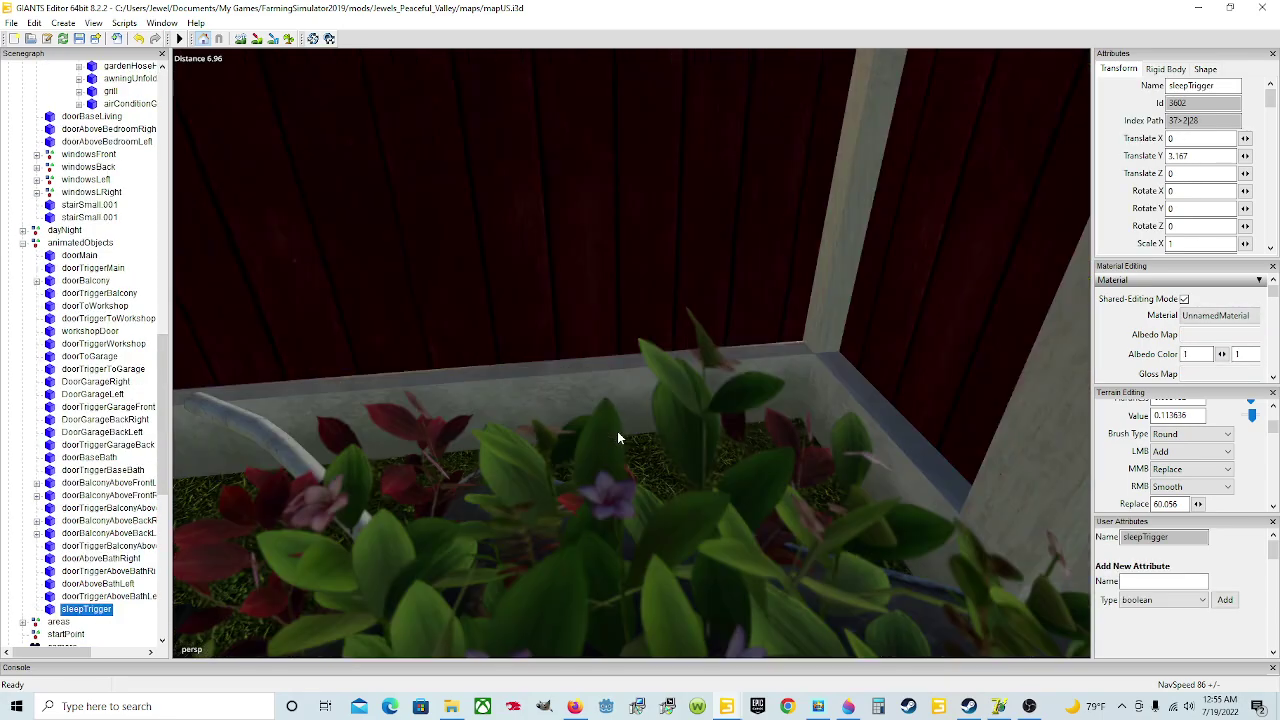
{"action": "left_click_drag", "start_coordinate": [619, 435], "coordinate": [783, 440], "text": "alt"}
{"action": "scroll", "coordinate": [789, 440], "scroll_direction": "down", "scroll_amount": 5}
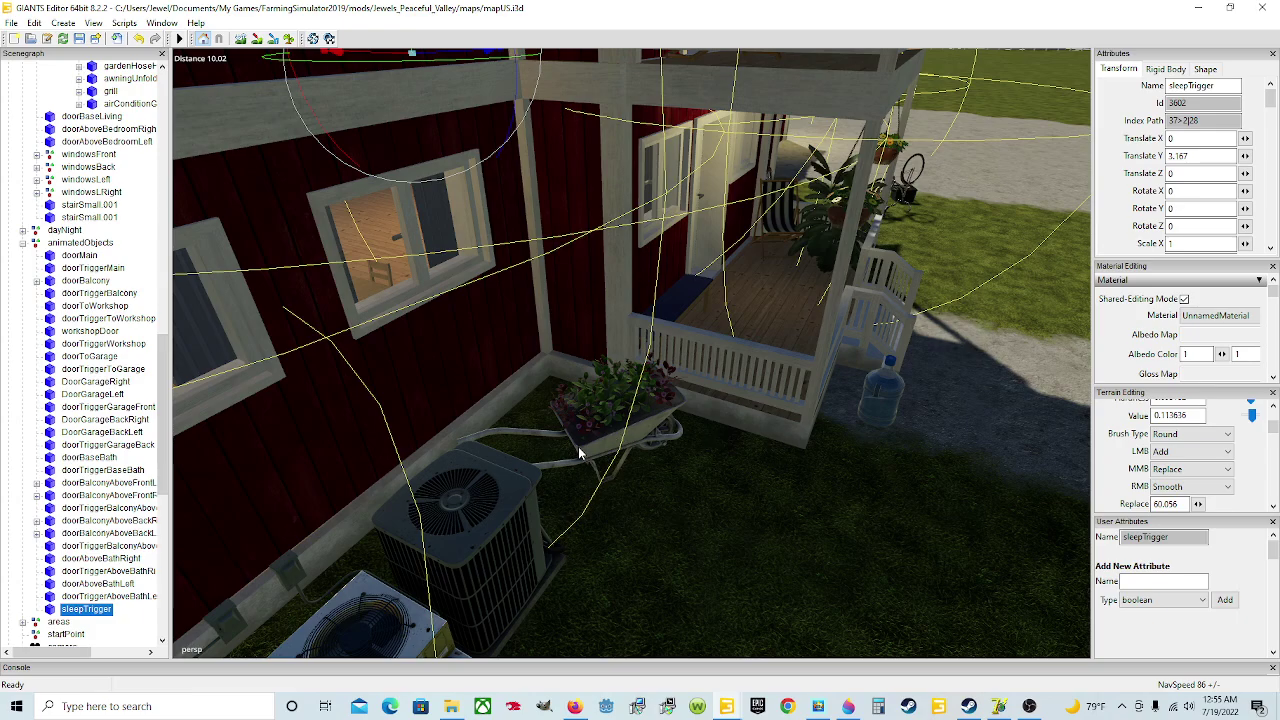
{"action": "scroll", "coordinate": [579, 453], "scroll_direction": "up", "scroll_amount": 5}
{"action": "left_click_drag", "start_coordinate": [714, 491], "coordinate": [767, 507], "text": "alt"}
{"action": "left_click", "coordinate": [767, 507]}
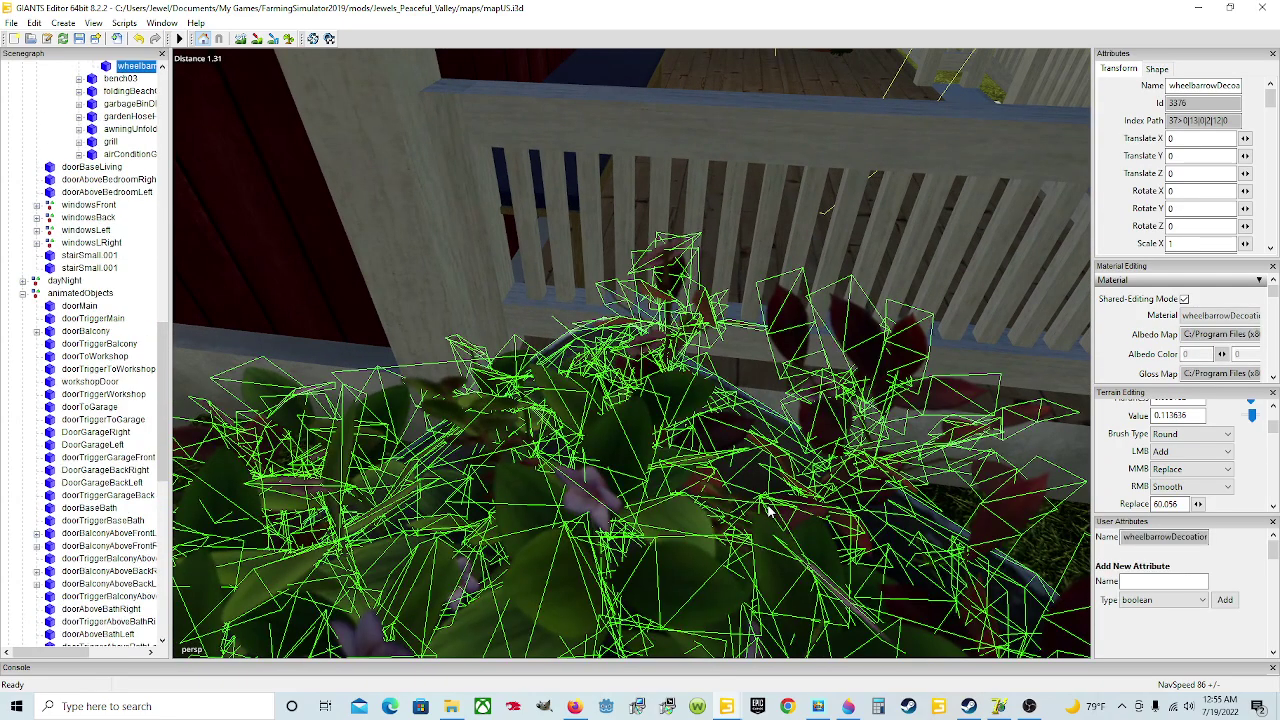
{"action": "scroll", "coordinate": [731, 486], "scroll_direction": "down", "scroll_amount": 5}
{"action": "left_click_drag", "start_coordinate": [680, 458], "coordinate": [637, 456], "text": "alt"}
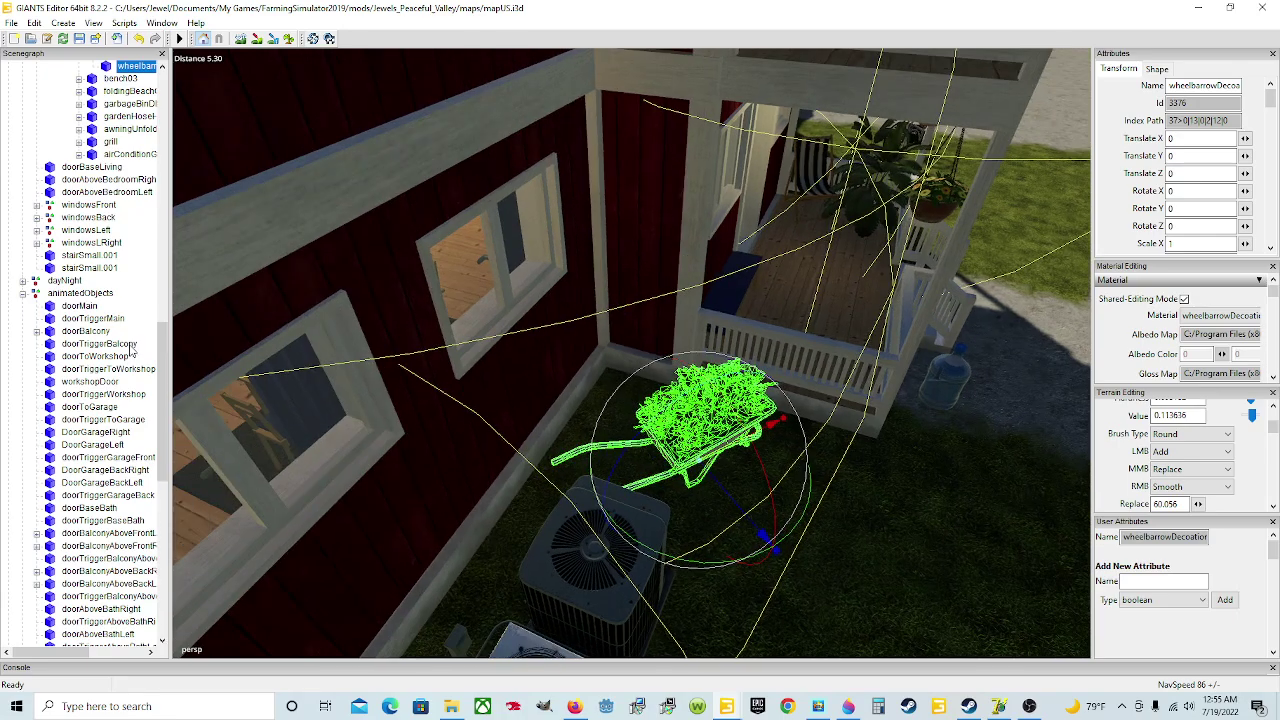
{"action": "scroll", "coordinate": [130, 350], "scroll_direction": "up", "scroll_amount": 7}
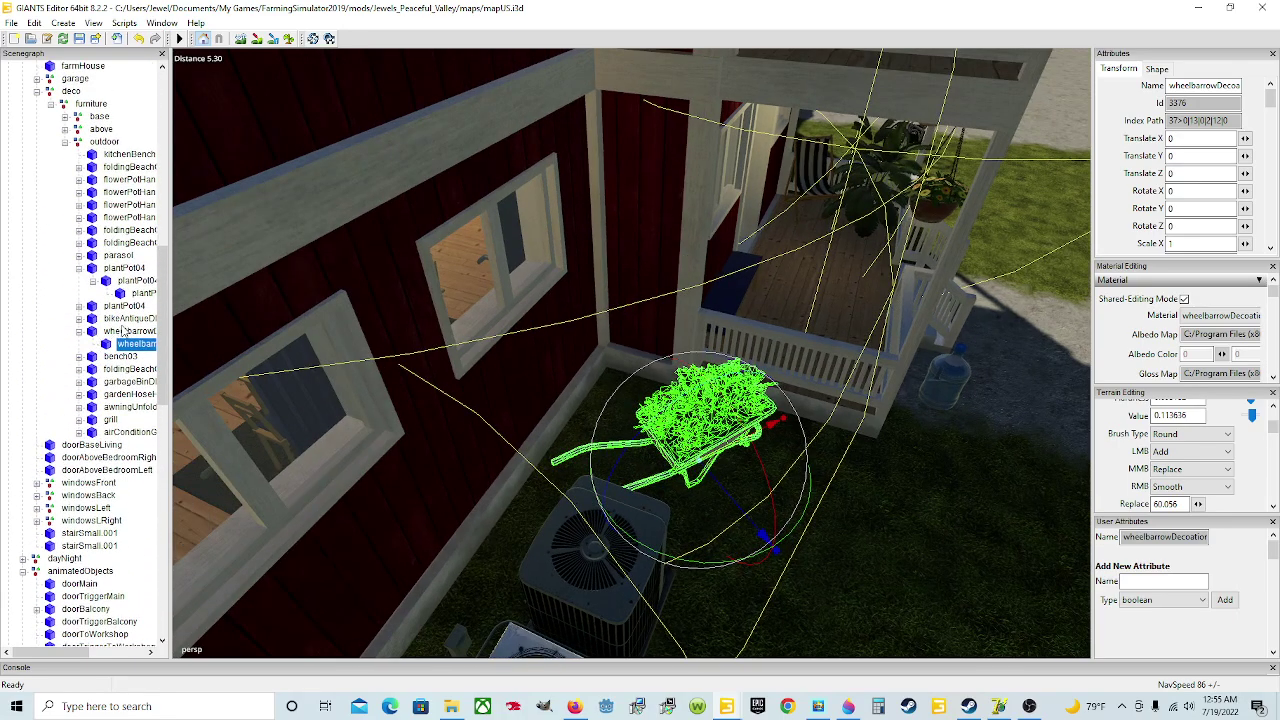
{"action": "left_click", "coordinate": [125, 332]}
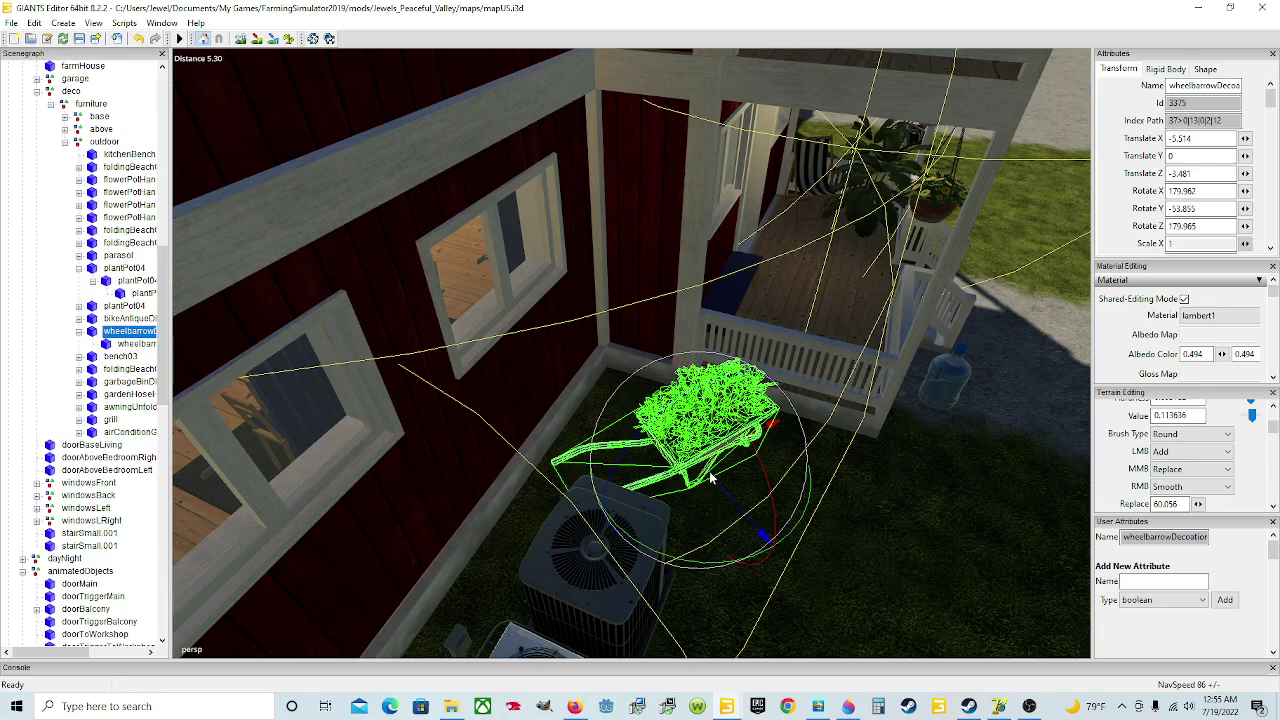
{"action": "scroll", "coordinate": [771, 510], "scroll_direction": "up", "scroll_amount": 1}
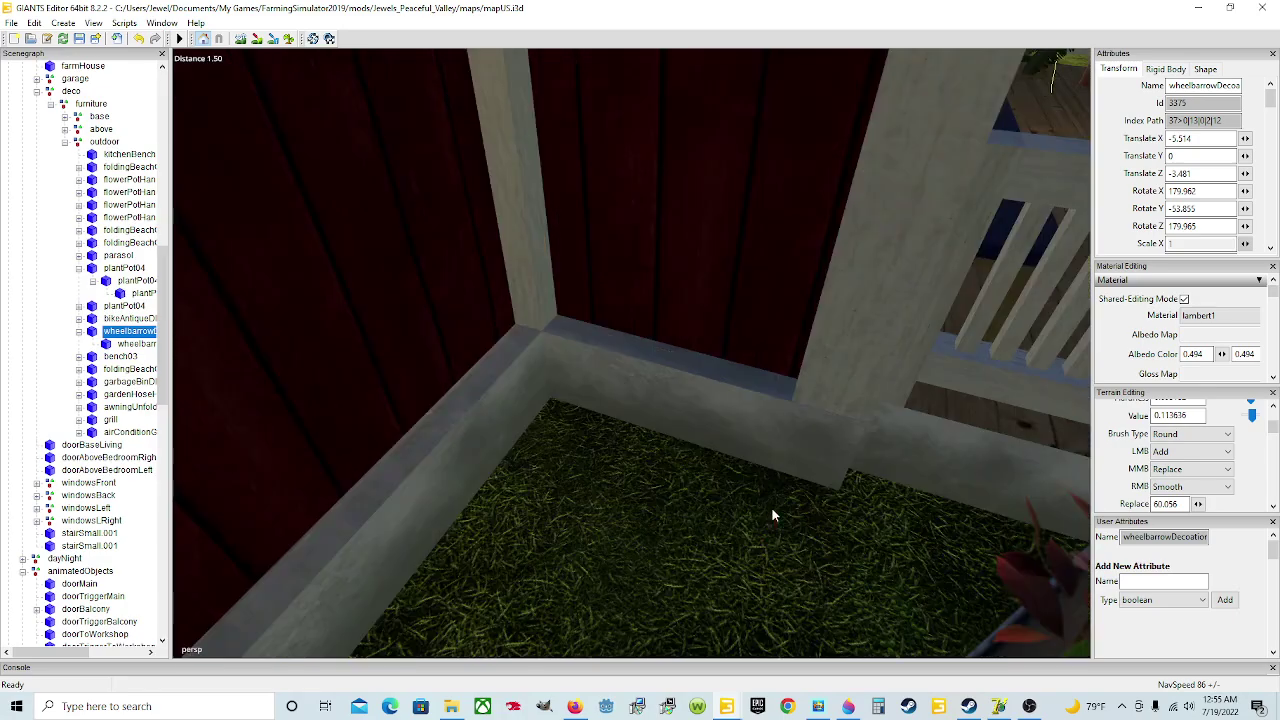
{"action": "scroll", "coordinate": [771, 510], "scroll_direction": "down", "scroll_amount": 1}
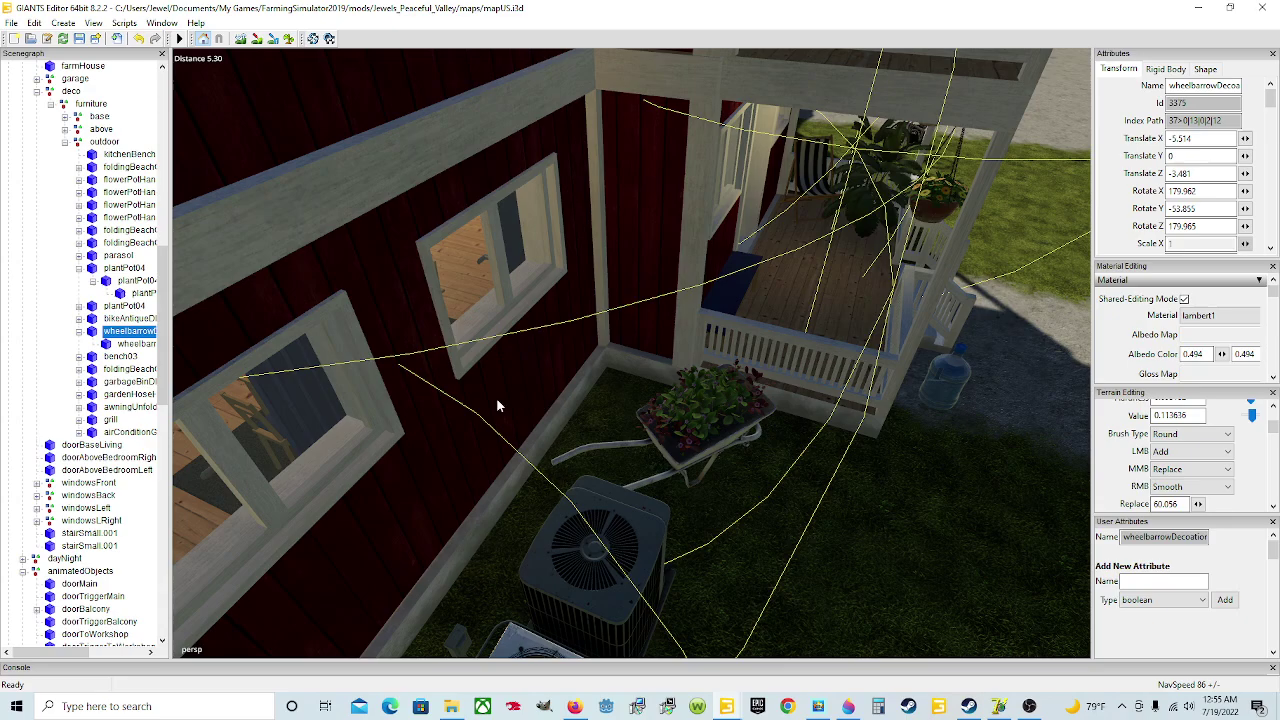
{"action": "left_click", "coordinate": [112, 329]}
{"action": "left_click", "coordinate": [115, 334]}
{"action": "scroll", "coordinate": [589, 443], "scroll_direction": "down", "scroll_amount": 5}
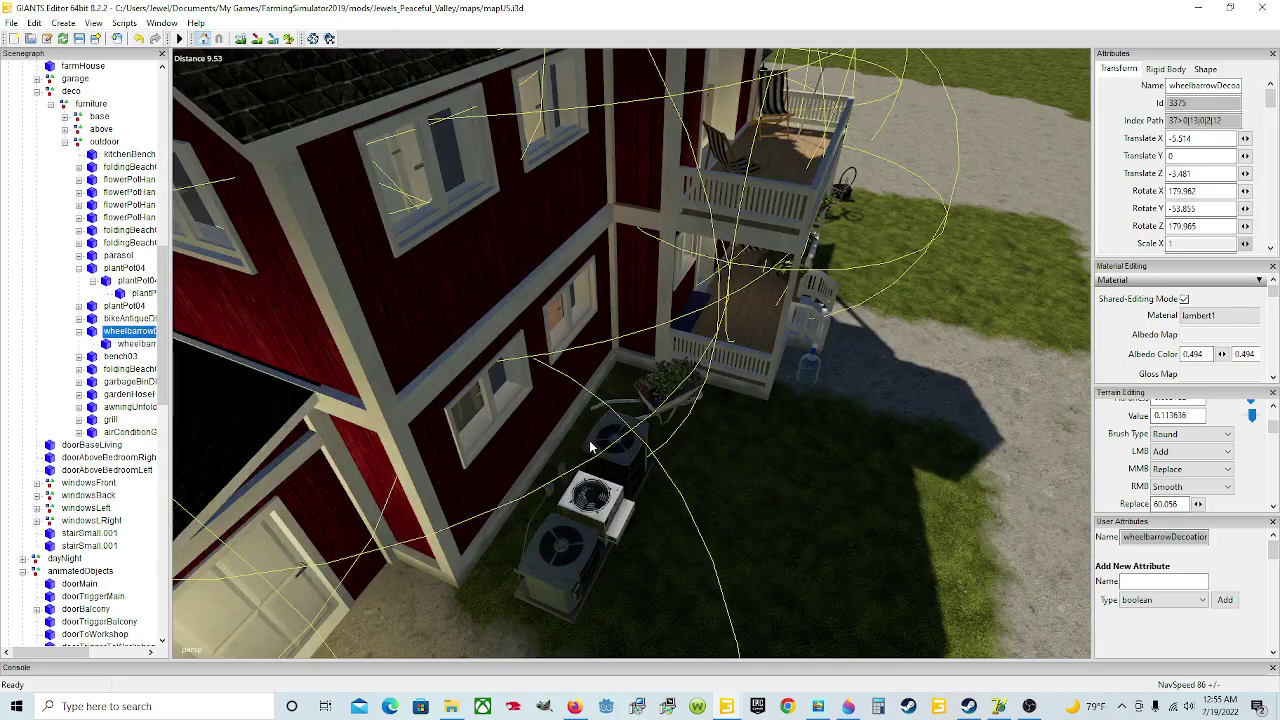
{"action": "scroll", "coordinate": [589, 443], "scroll_direction": "up", "scroll_amount": 2}
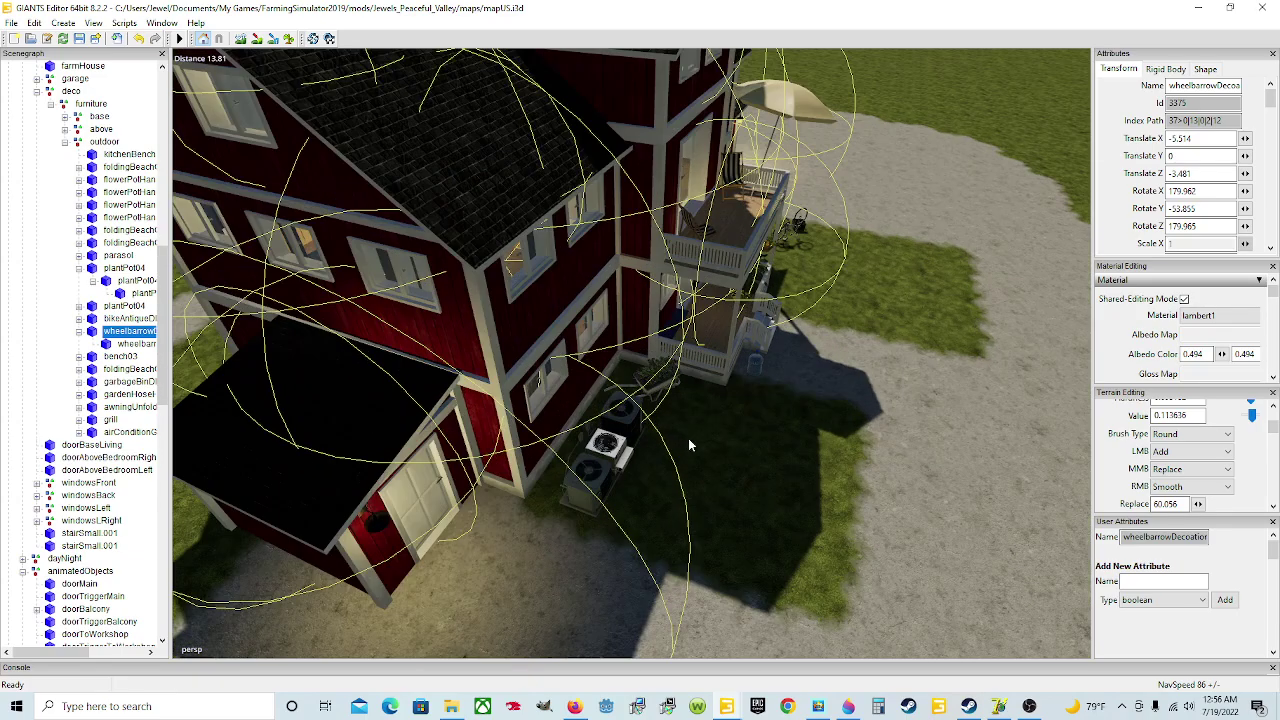
{"action": "scroll", "coordinate": [688, 438], "scroll_direction": "up", "scroll_amount": 4}
{"action": "scroll", "coordinate": [687, 437], "scroll_direction": "down", "scroll_amount": 3}
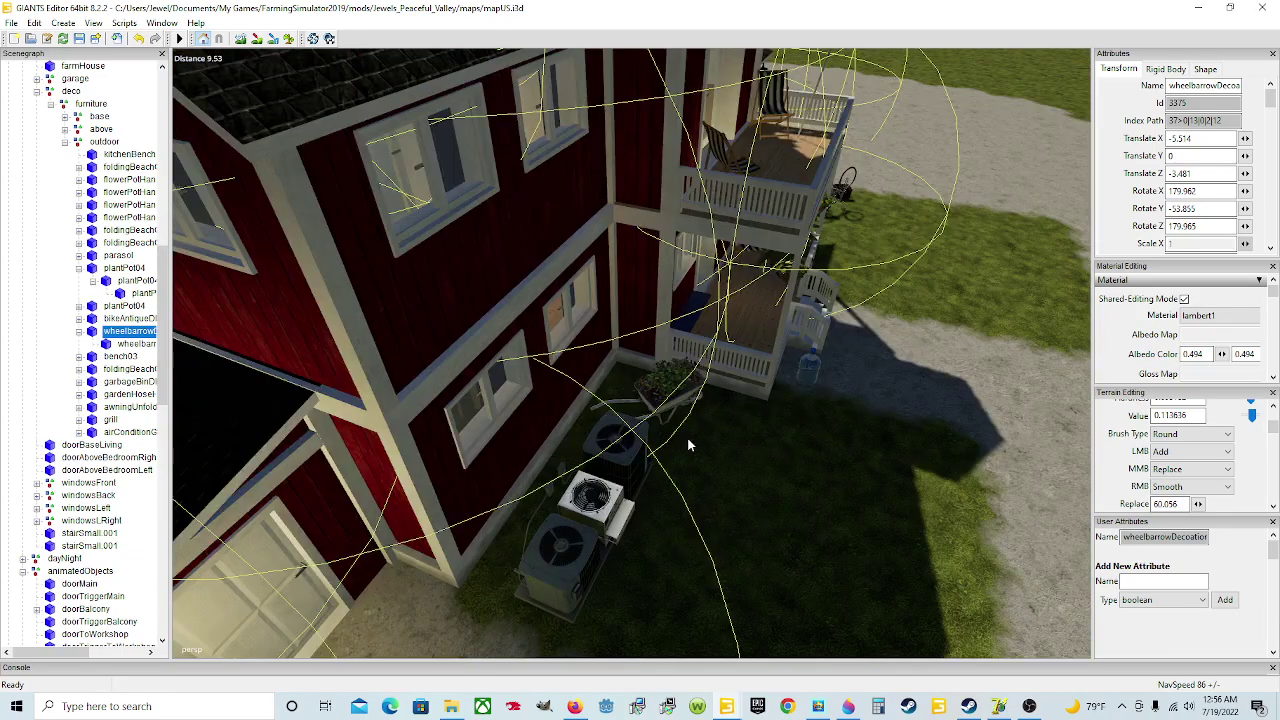
{"action": "key", "text": "ctrl+b"}
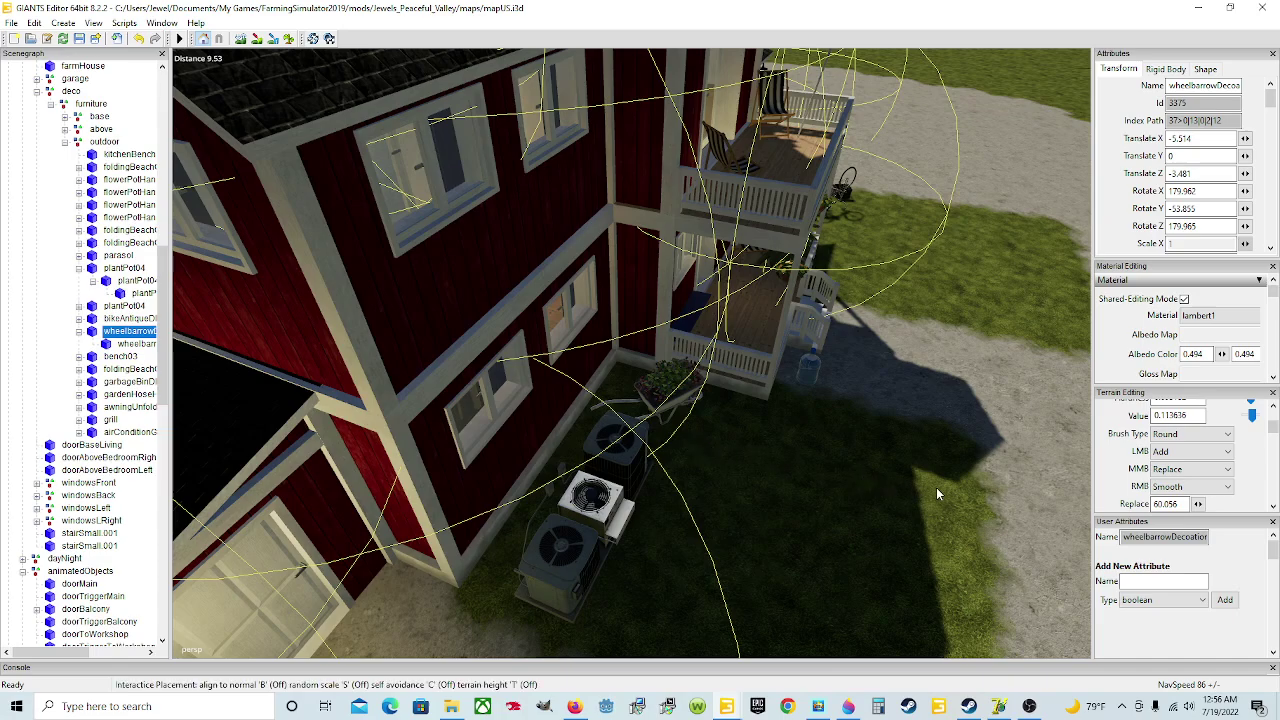
{"action": "left_click", "coordinate": [945, 527]}
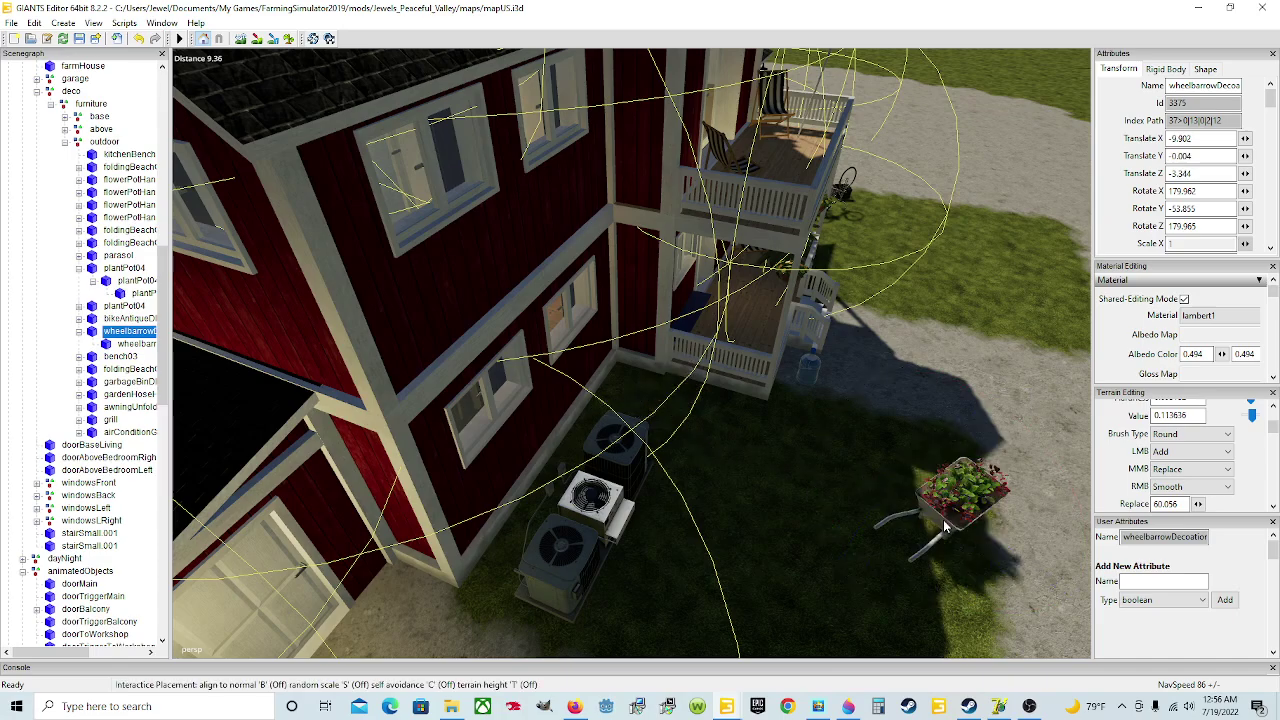
{"action": "left_click", "coordinate": [875, 515]}
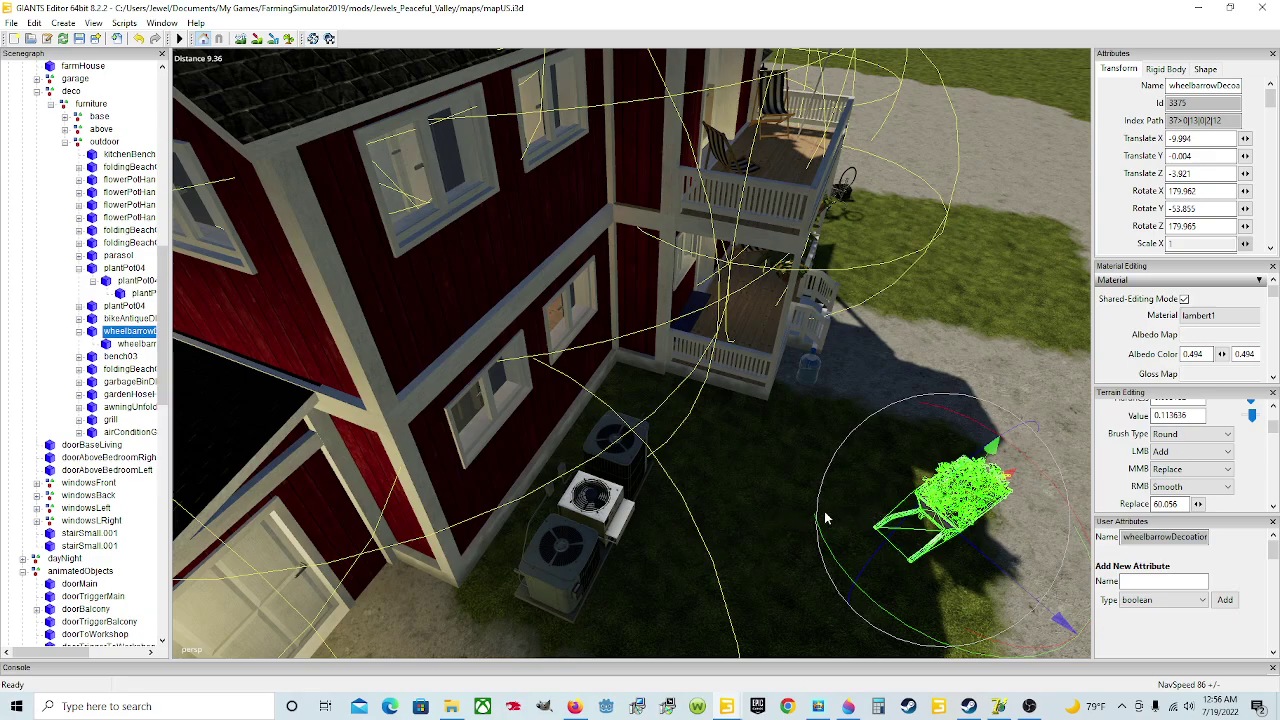
Move the air-conditioning unit back toward the farmhouse wall, to about X -4.47.
{"action": "left_click", "coordinate": [620, 508]}
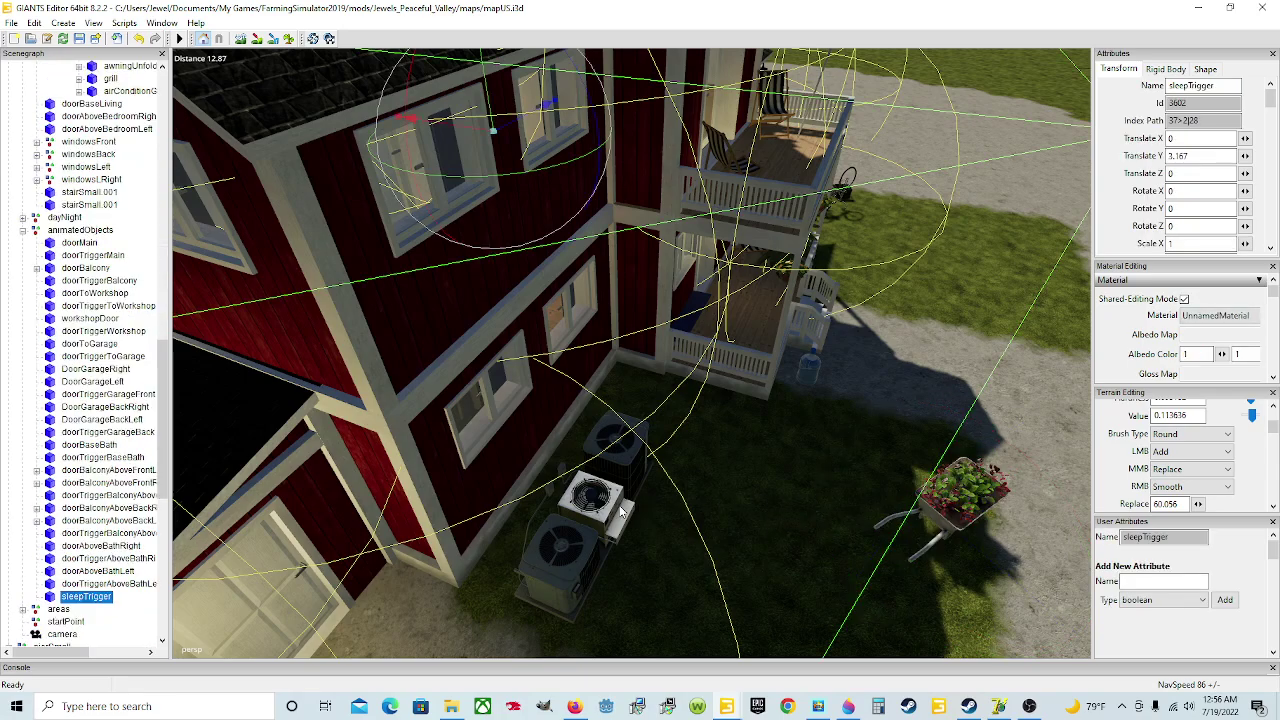
{"action": "left_click_drag", "start_coordinate": [813, 493], "coordinate": [664, 518], "text": "alt"}
{"action": "scroll", "coordinate": [798, 518], "scroll_direction": "up", "scroll_amount": 3}
{"action": "left_click", "coordinate": [603, 517]}
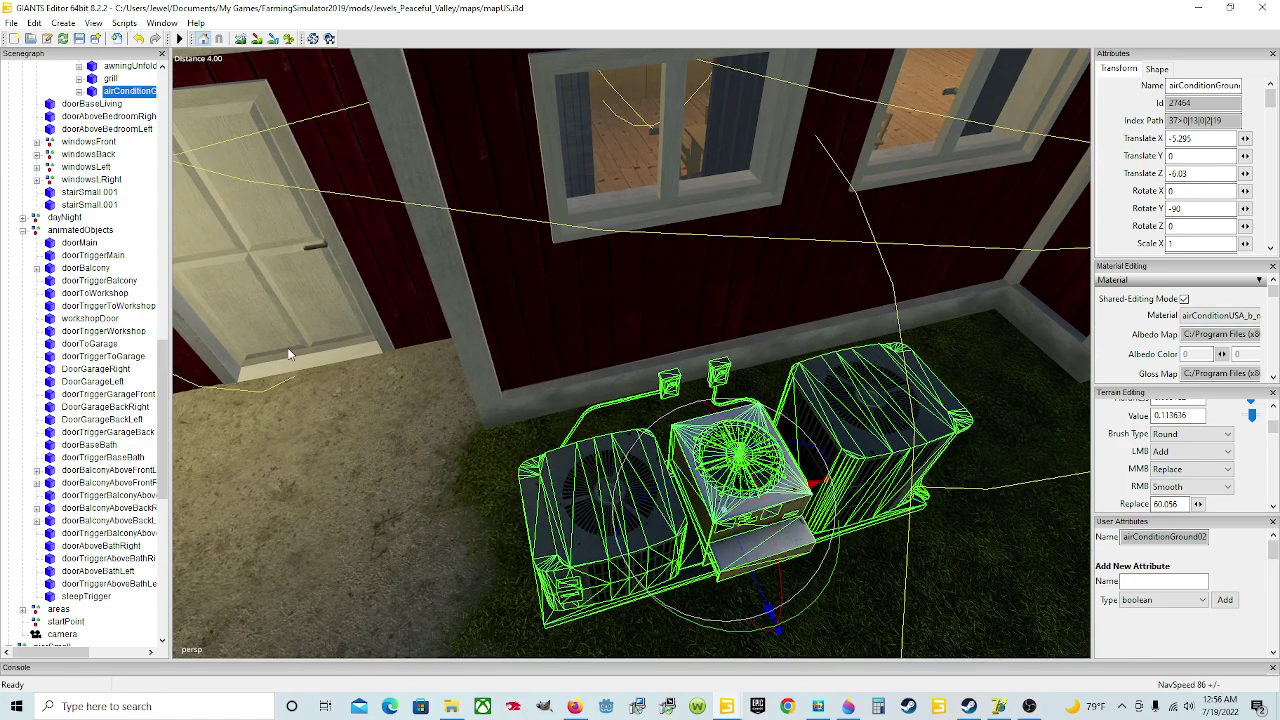
{"action": "scroll", "coordinate": [141, 299], "scroll_direction": "up", "scroll_amount": 6}
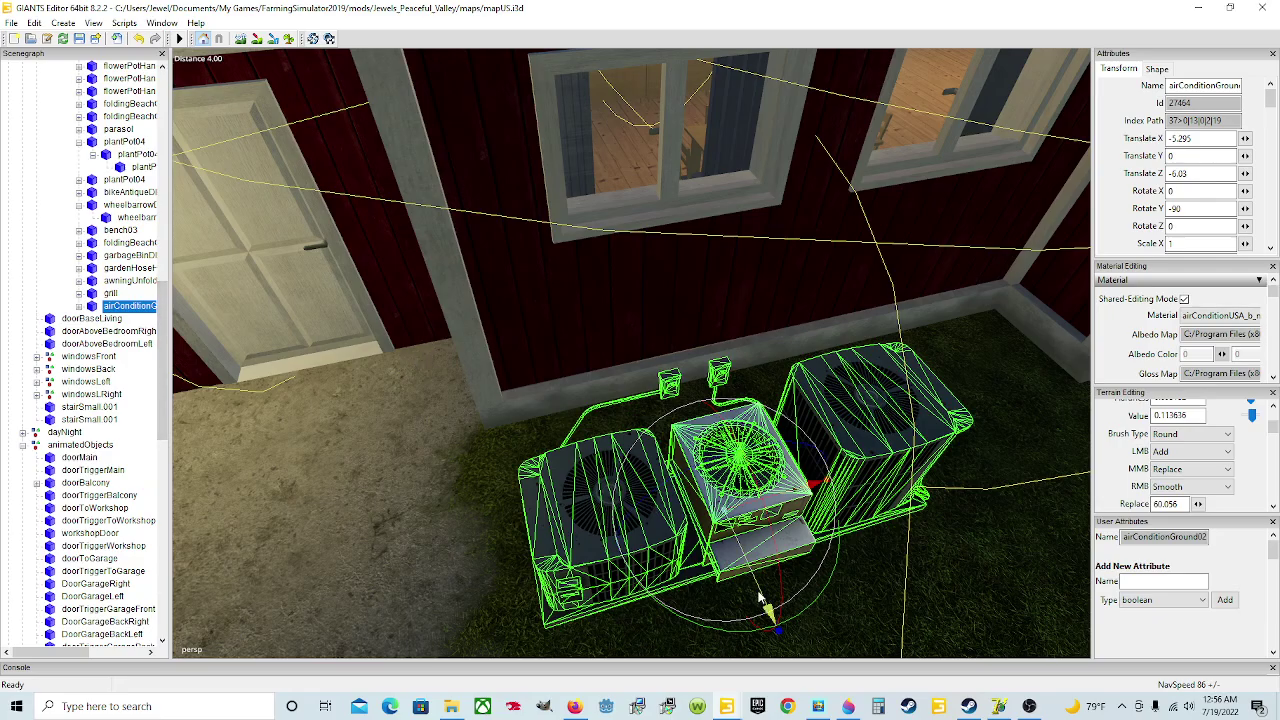
{"action": "left_click_drag", "start_coordinate": [760, 598], "coordinate": [722, 492]}
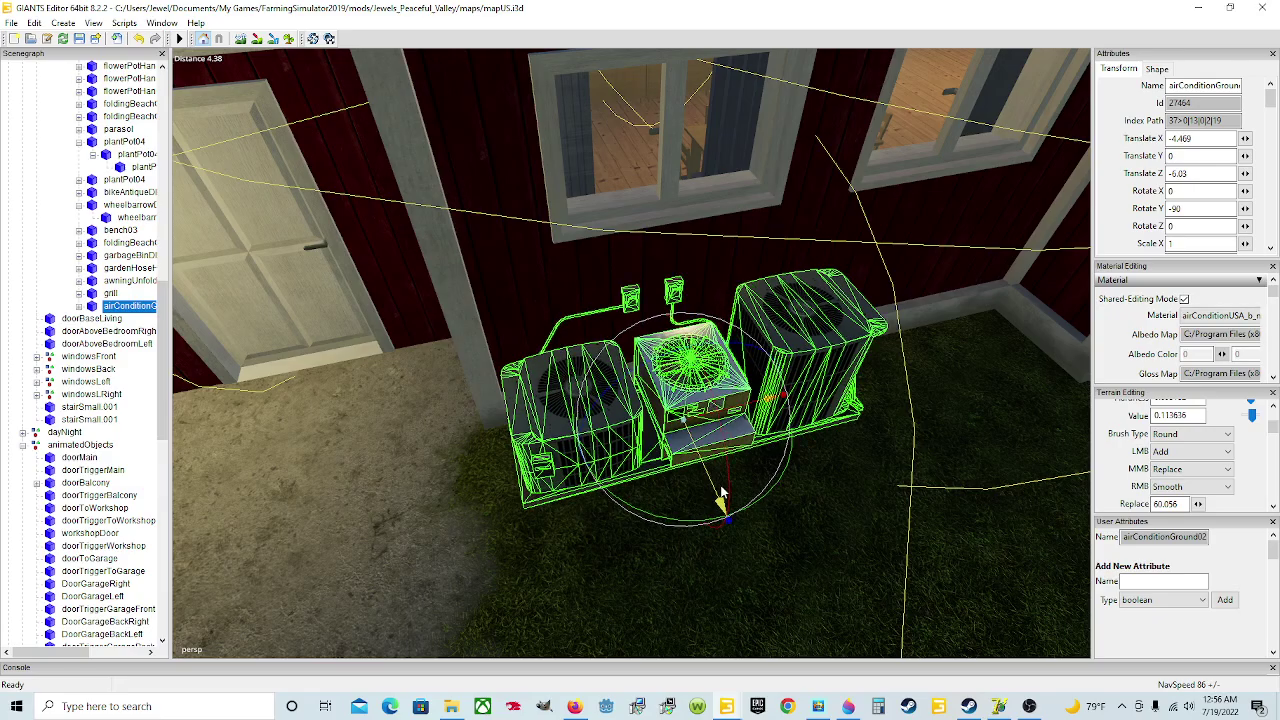
Shift the air-conditioning unit along the wall toward the porch until it sits below the two windows, at about Z -4.88.
{"action": "left_click_drag", "start_coordinate": [765, 401], "coordinate": [920, 397]}
{"action": "left_click_drag", "start_coordinate": [776, 478], "coordinate": [646, 469], "text": "alt"}
{"action": "scroll", "coordinate": [906, 450], "scroll_direction": "up", "scroll_amount": 5}
{"action": "scroll", "coordinate": [575, 450], "scroll_direction": "down", "scroll_amount": 5}
{"action": "scroll", "coordinate": [639, 470], "scroll_direction": "down", "scroll_amount": 5}
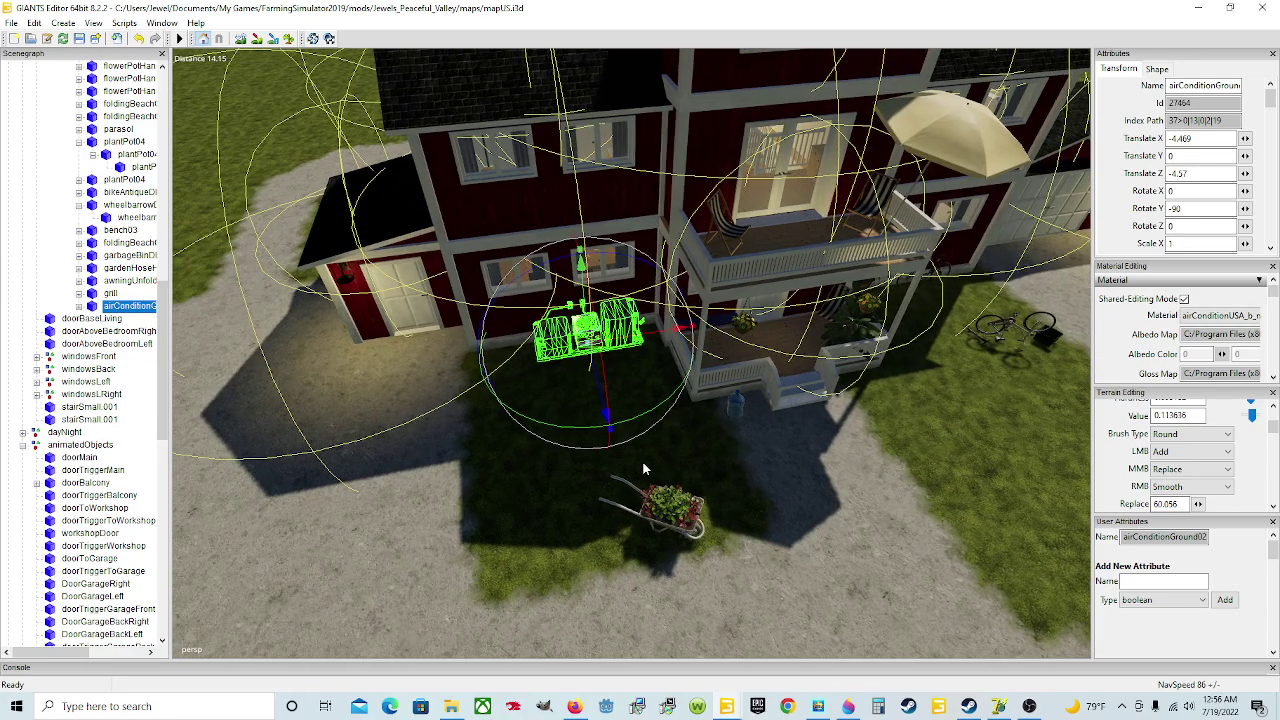
{"action": "left_click_drag", "start_coordinate": [655, 341], "coordinate": [580, 325]}
{"action": "scroll", "coordinate": [585, 360], "scroll_direction": "up", "scroll_amount": 5}
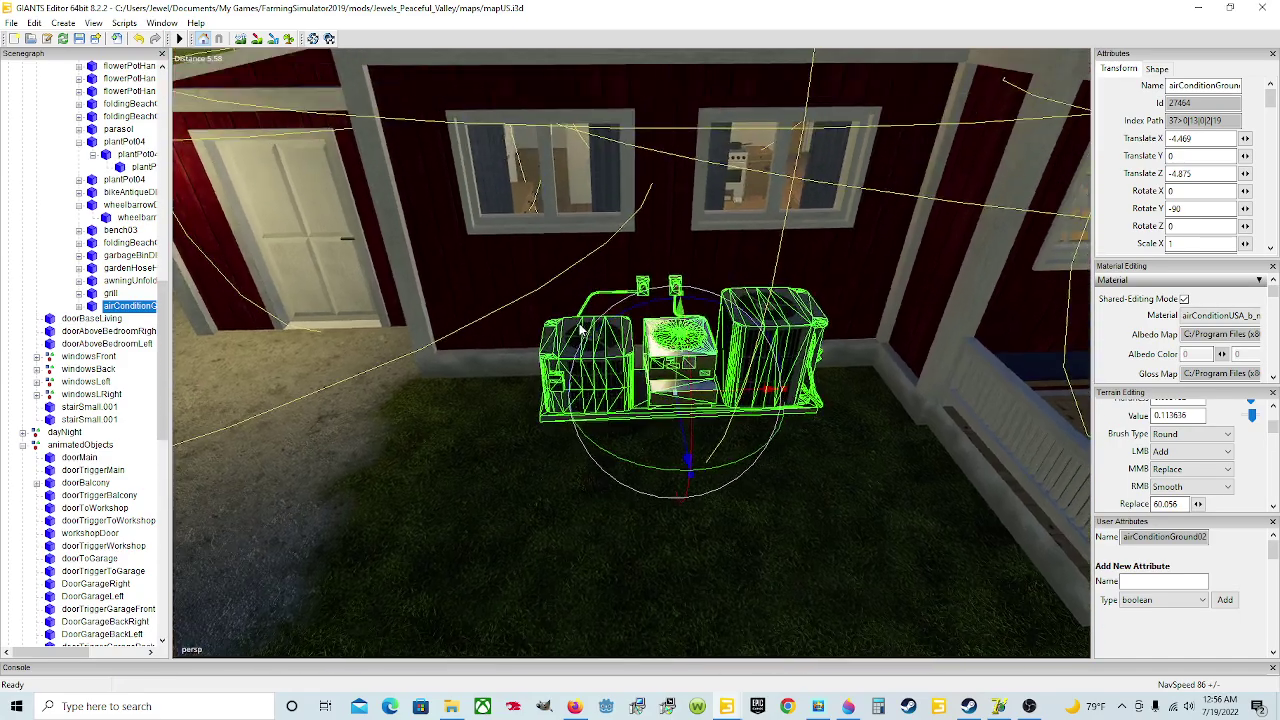
Nudge the air-conditioning unit slightly closer to the farmhouse wall, to about X -4.456.
{"action": "scroll", "coordinate": [582, 330], "scroll_direction": "up", "scroll_amount": 7}
{"action": "left_click_drag", "start_coordinate": [714, 329], "coordinate": [746, 318], "text": "alt"}
{"action": "scroll", "coordinate": [734, 323], "scroll_direction": "down", "scroll_amount": 7}
{"action": "scroll", "coordinate": [673, 331], "scroll_direction": "up", "scroll_amount": 1}
{"action": "scroll", "coordinate": [673, 331], "scroll_direction": "down", "scroll_amount": 1}
{"action": "scroll", "coordinate": [718, 335], "scroll_direction": "down", "scroll_amount": 3}
{"action": "scroll", "coordinate": [694, 343], "scroll_direction": "up", "scroll_amount": 3}
{"action": "scroll", "coordinate": [694, 342], "scroll_direction": "up", "scroll_amount": 7}
{"action": "right_click", "coordinate": [694, 341]}
{"action": "scroll", "coordinate": [685, 312], "scroll_direction": "down", "scroll_amount": 7}
{"action": "scroll", "coordinate": [746, 318], "scroll_direction": "up", "scroll_amount": 7}
{"action": "scroll", "coordinate": [745, 318], "scroll_direction": "down", "scroll_amount": 7}
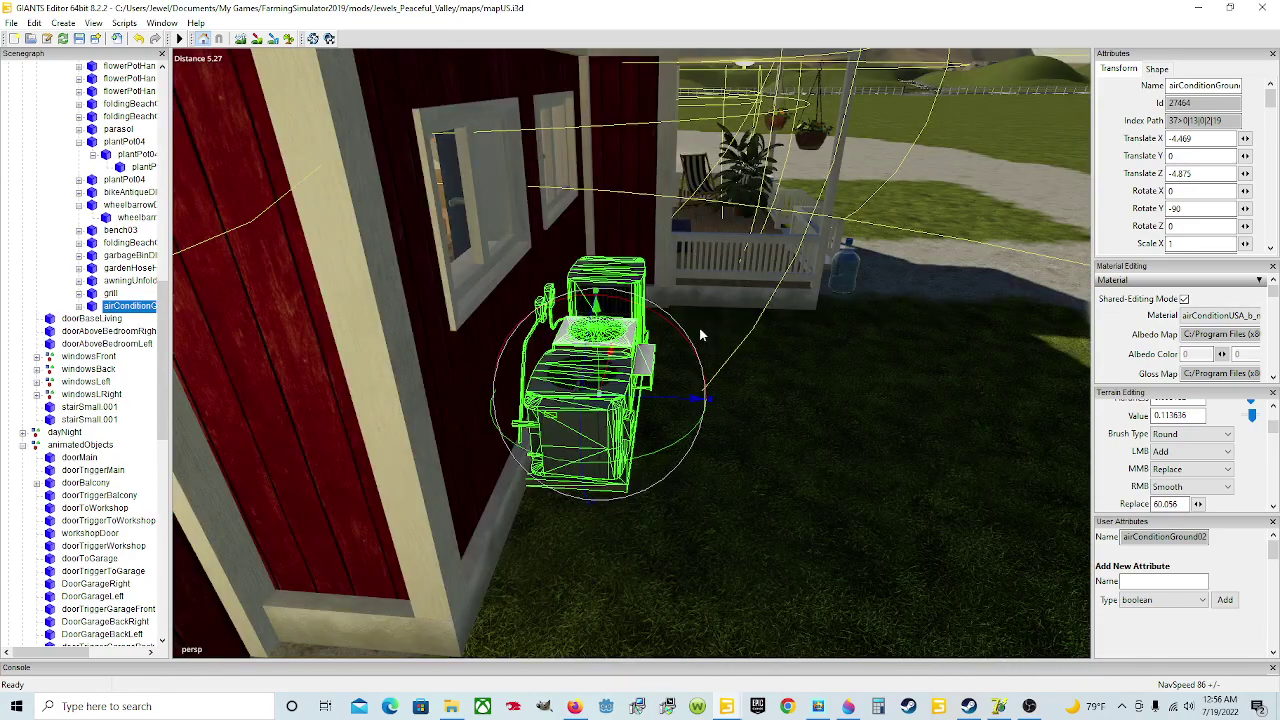
{"action": "left_click_drag", "start_coordinate": [704, 404], "coordinate": [701, 405]}
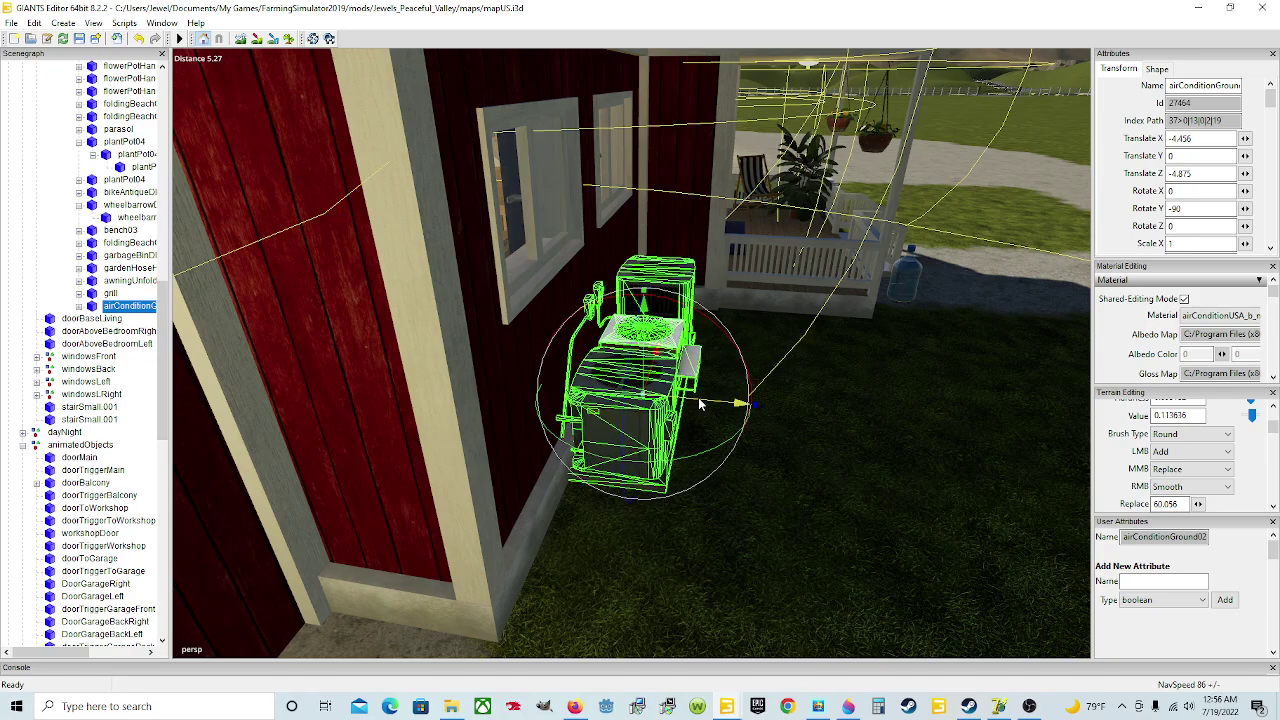
Raise the air-conditioning unit slightly off the ground, to about Y 0.007.
{"action": "scroll", "coordinate": [750, 371], "scroll_direction": "up", "scroll_amount": 8}
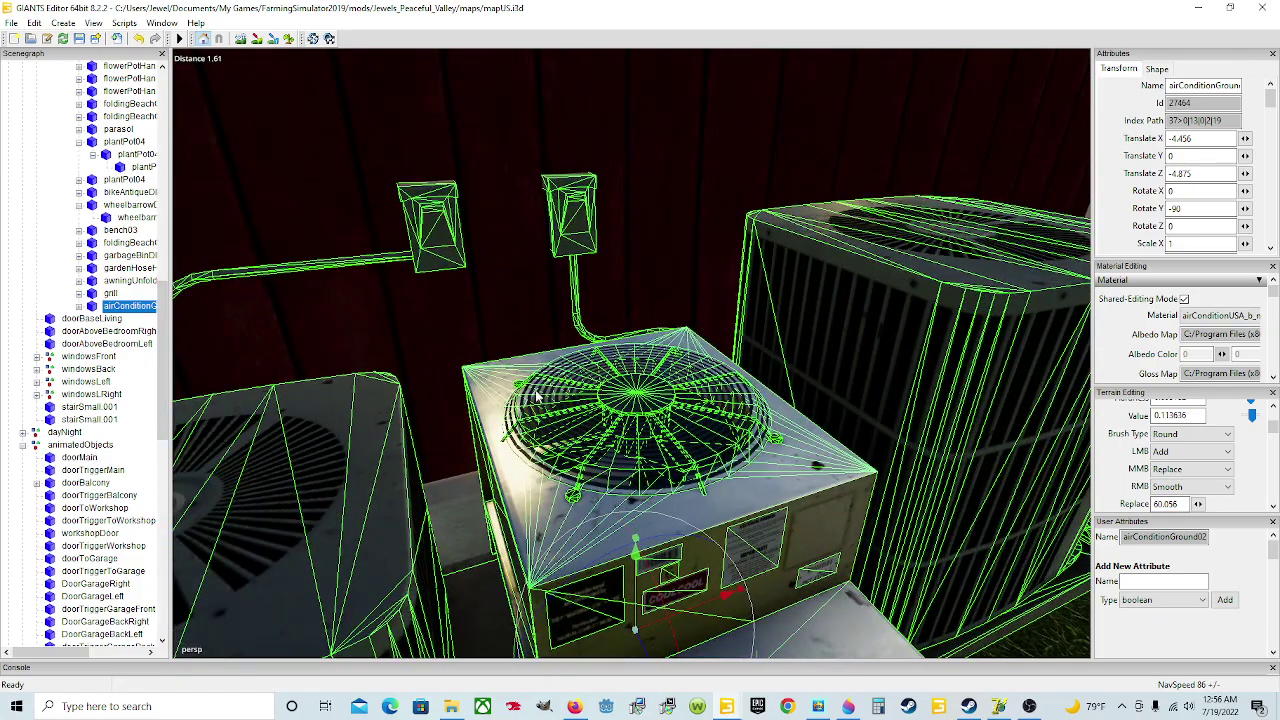
{"action": "scroll", "coordinate": [482, 392], "scroll_direction": "down", "scroll_amount": 12}
{"action": "scroll", "coordinate": [483, 396], "scroll_direction": "down", "scroll_amount": 4}
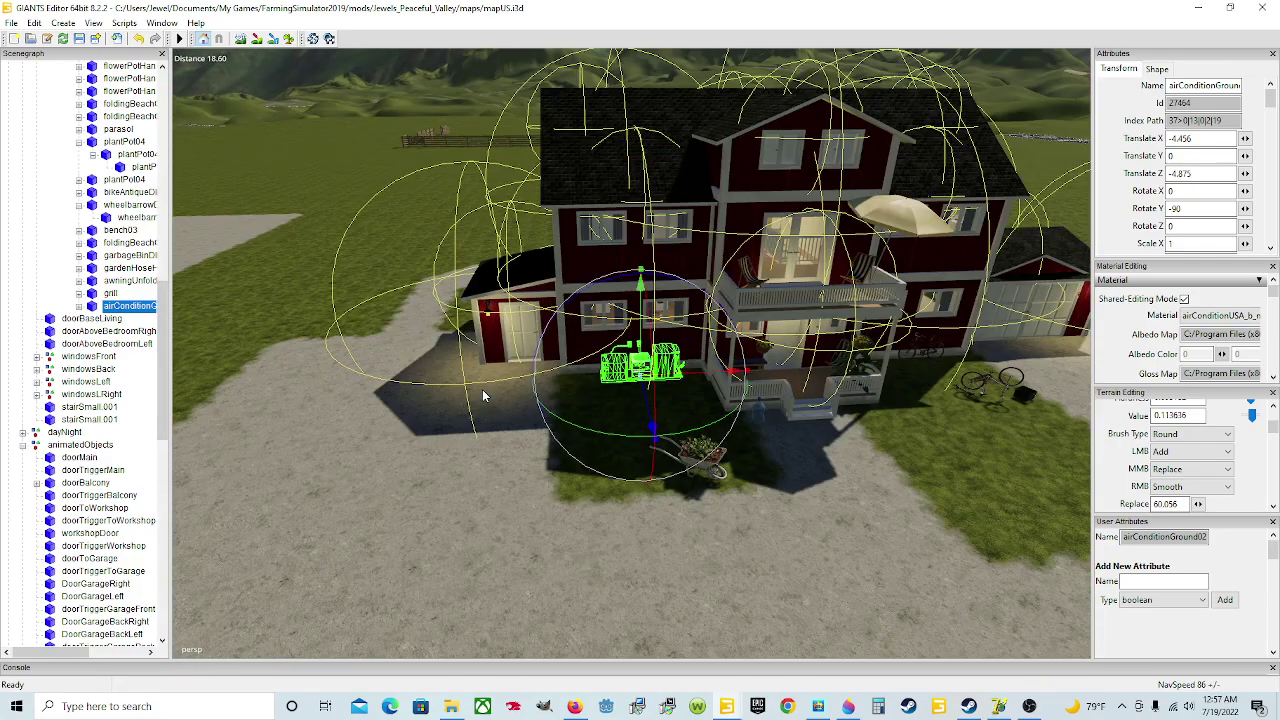
{"action": "scroll", "coordinate": [562, 385], "scroll_direction": "up", "scroll_amount": 8}
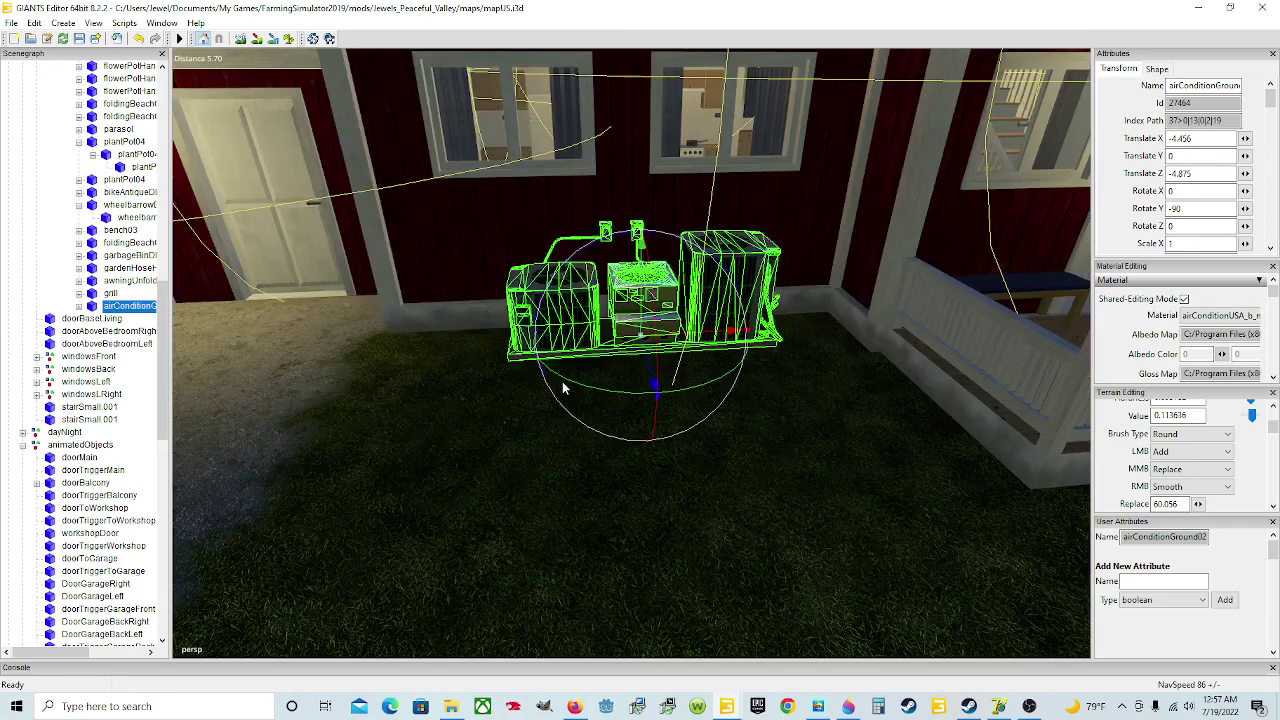
{"action": "left_click_drag", "start_coordinate": [642, 287], "coordinate": [644, 289]}
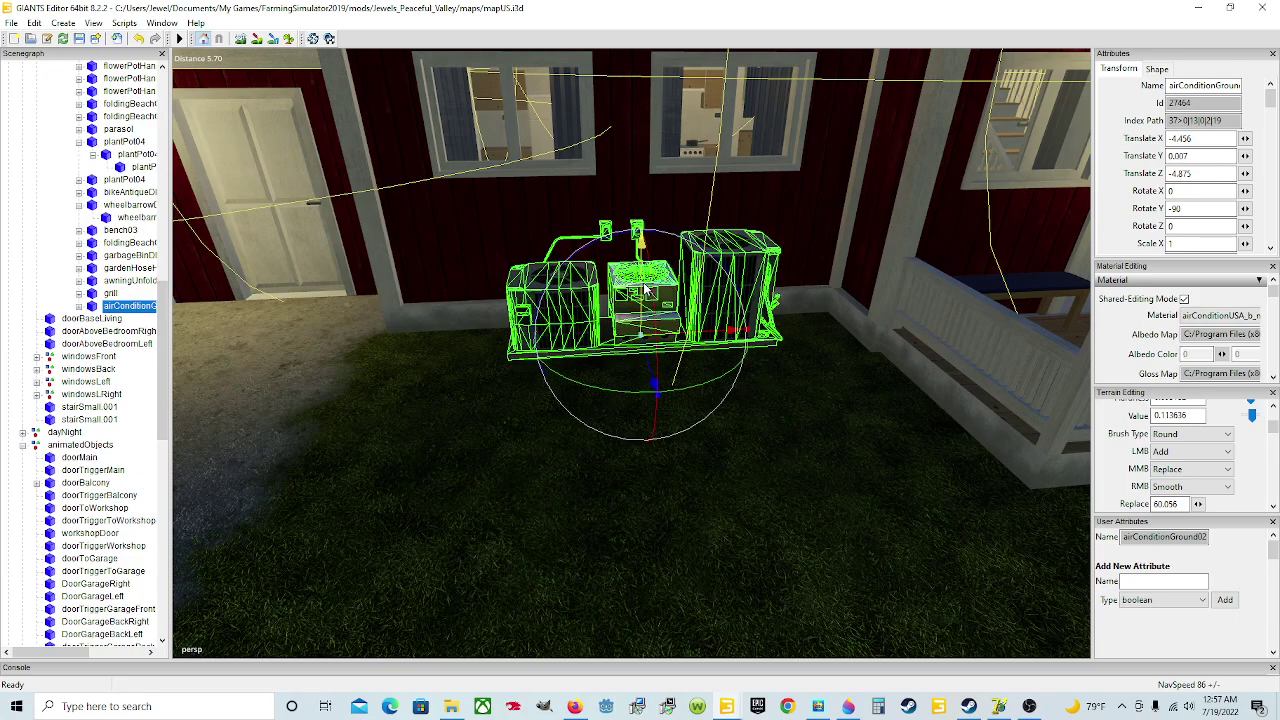
Save the map with the air-conditioning unit in place.
{"action": "scroll", "coordinate": [591, 340], "scroll_direction": "down", "scroll_amount": 6}
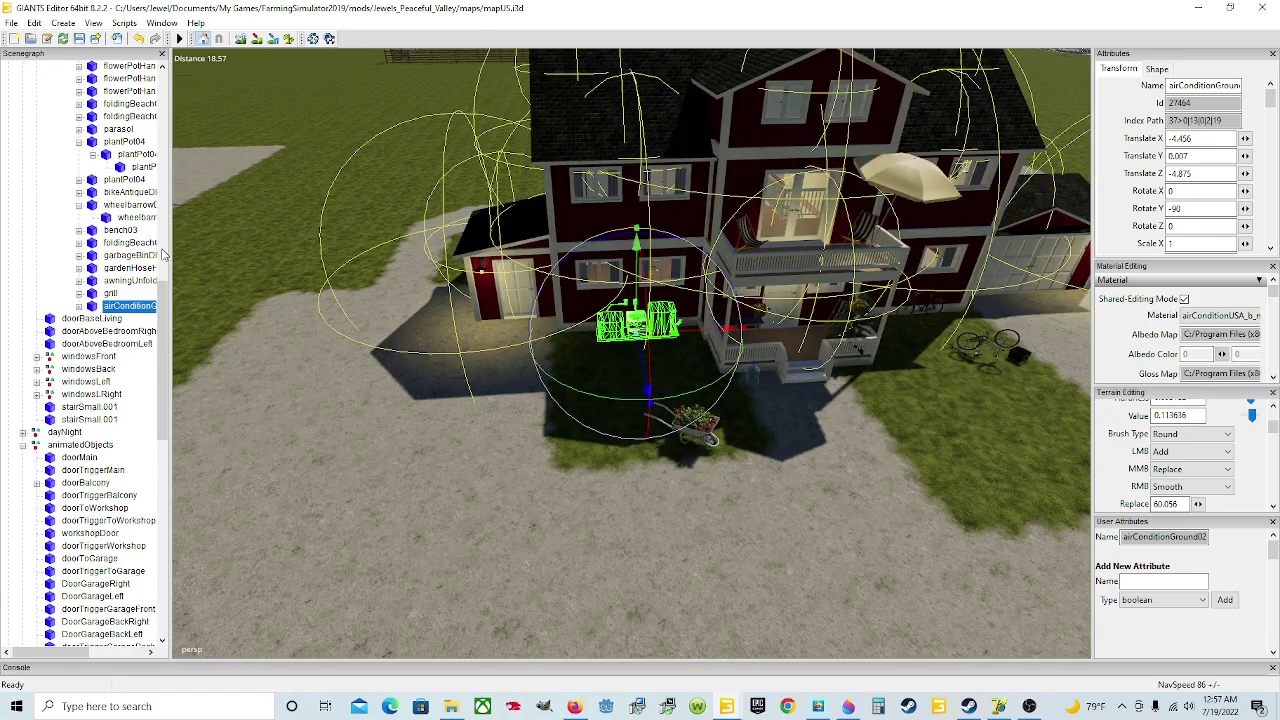
{"action": "scroll", "coordinate": [133, 271], "scroll_direction": "up", "scroll_amount": 1}
{"action": "scroll", "coordinate": [133, 271], "scroll_direction": "up", "scroll_amount": 3}
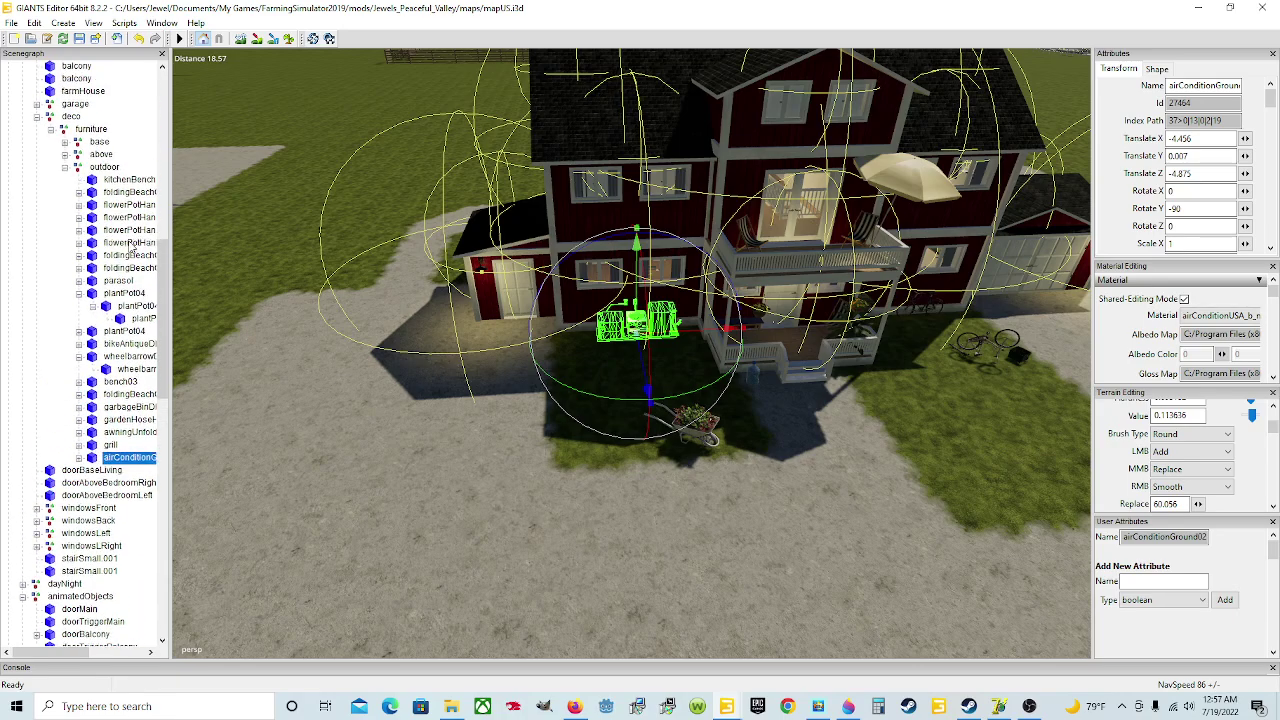
{"action": "left_click", "coordinate": [79, 40]}
Relocate the whole flower wheelbarrow to the corner of the small side annex with Interactive Placement, at about X -2.62, Z -11.33.
{"action": "left_click_drag", "start_coordinate": [600, 479], "coordinate": [576, 490], "text": "alt"}
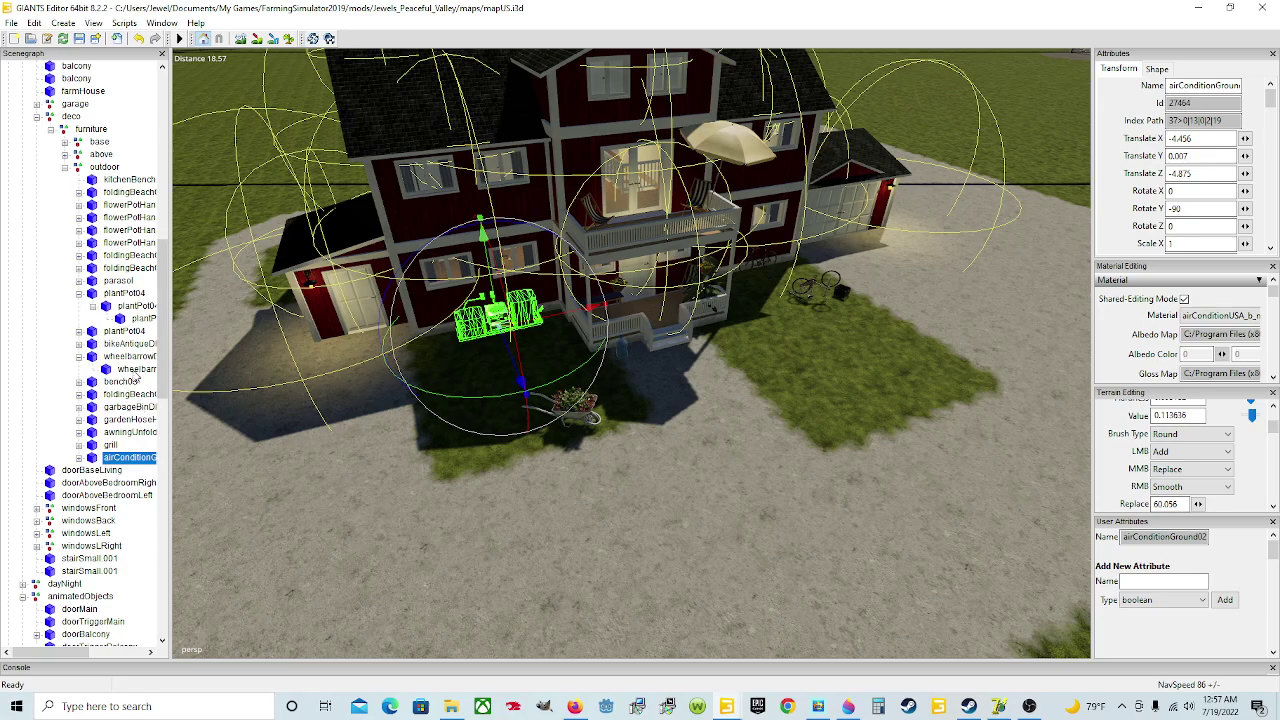
{"action": "left_click", "coordinate": [128, 358]}
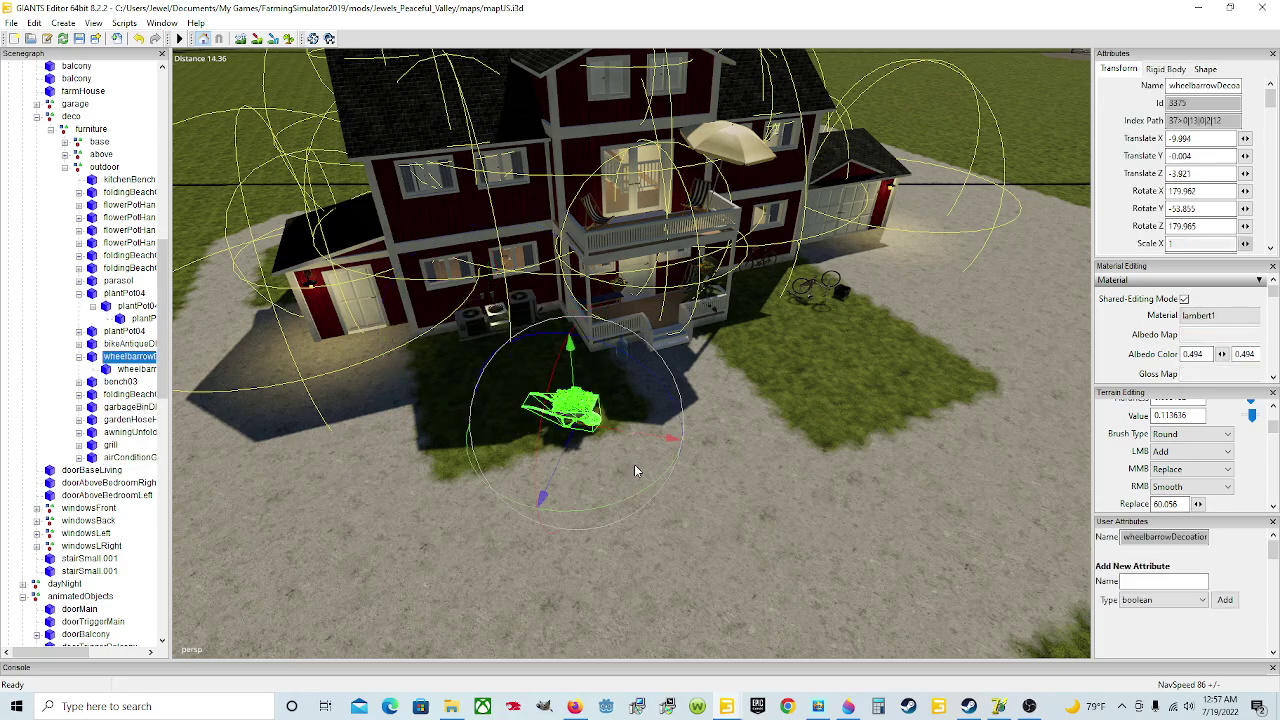
{"action": "left_click_drag", "start_coordinate": [792, 531], "coordinate": [648, 414], "text": "alt"}
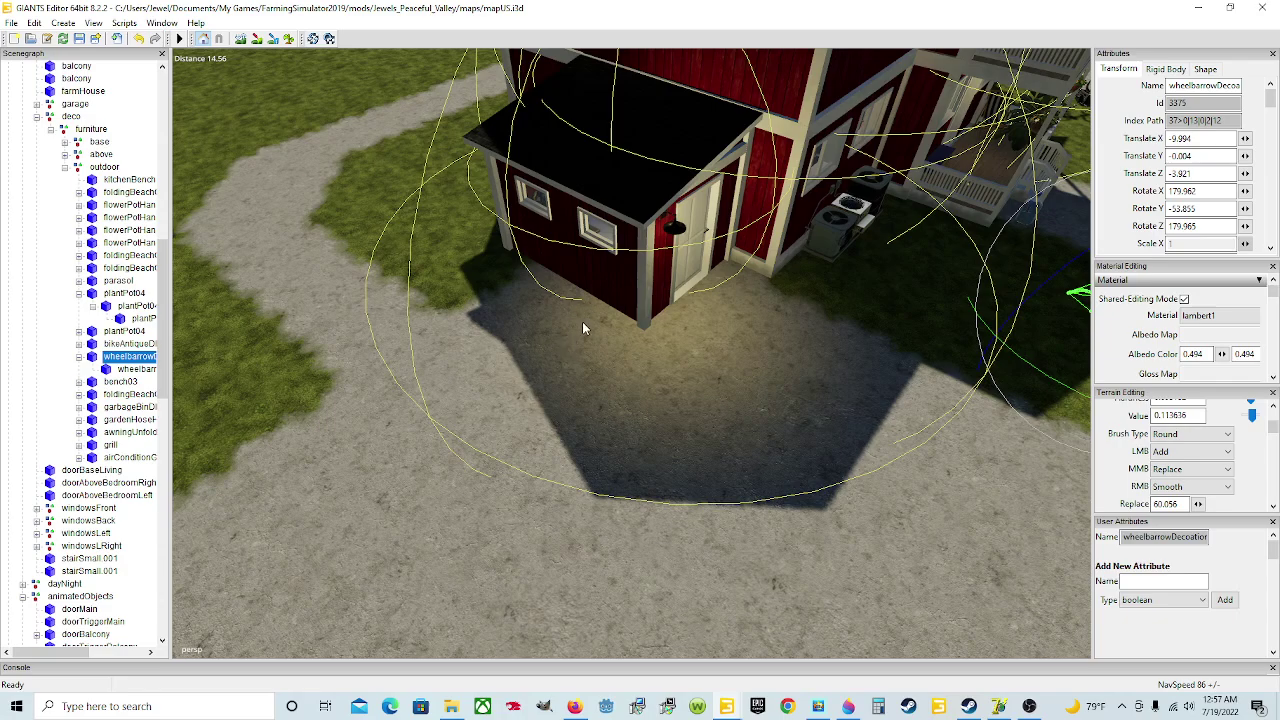
{"action": "key", "text": "ctrl+b"}
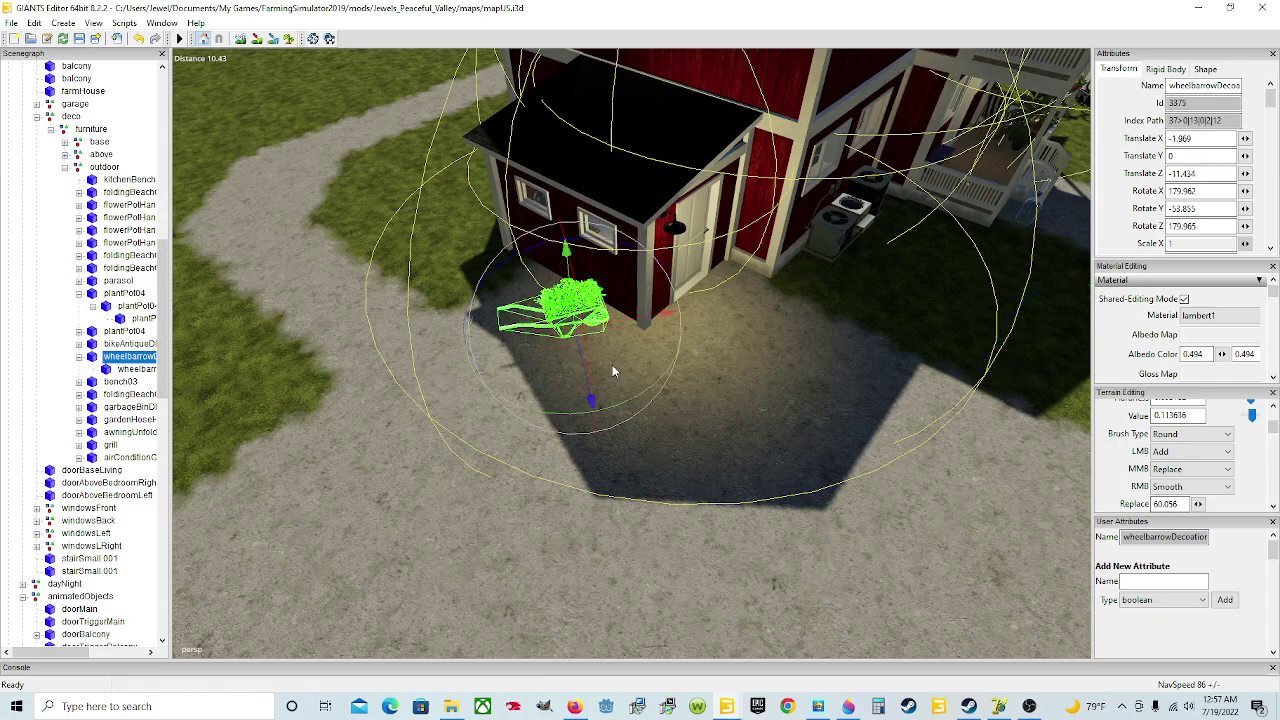
{"action": "key", "text": "ctrl+b"}
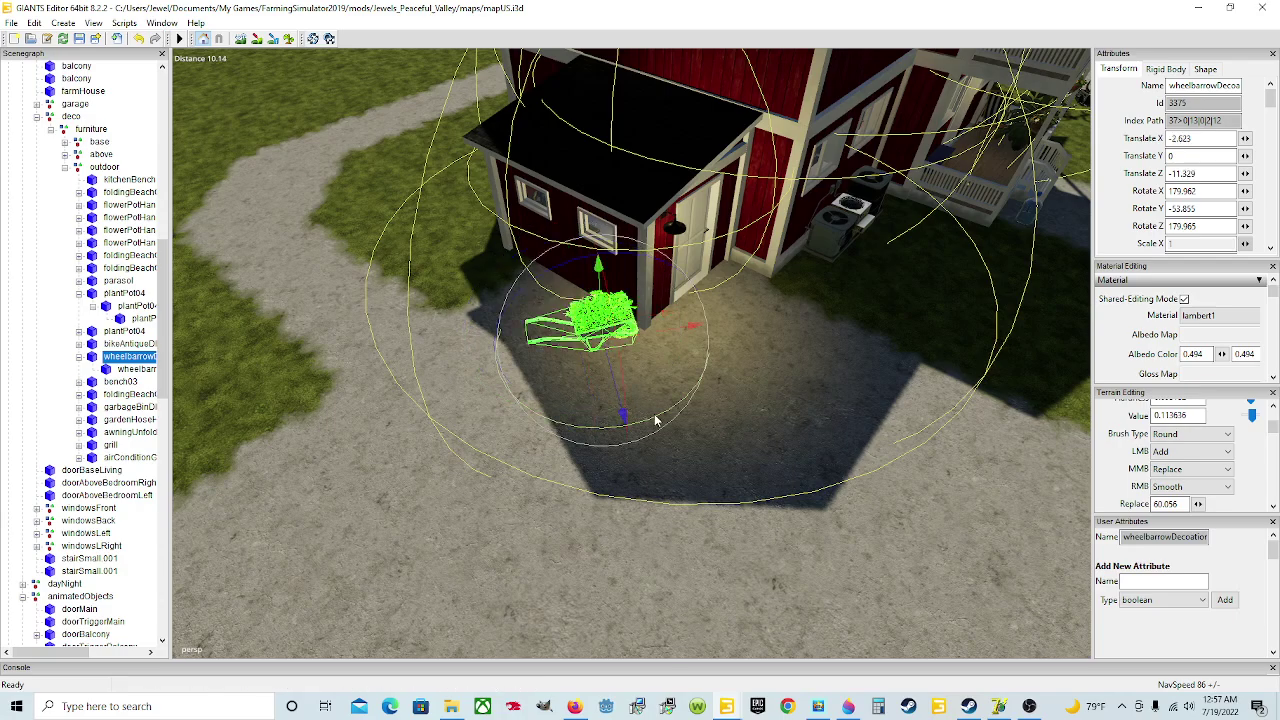
Turn the wheelbarrow to about -1.9 degrees around Y and set it beside the annex's side wall, at about X -2.05, Z -11.22.
{"action": "left_click_drag", "start_coordinate": [655, 416], "coordinate": [574, 356]}
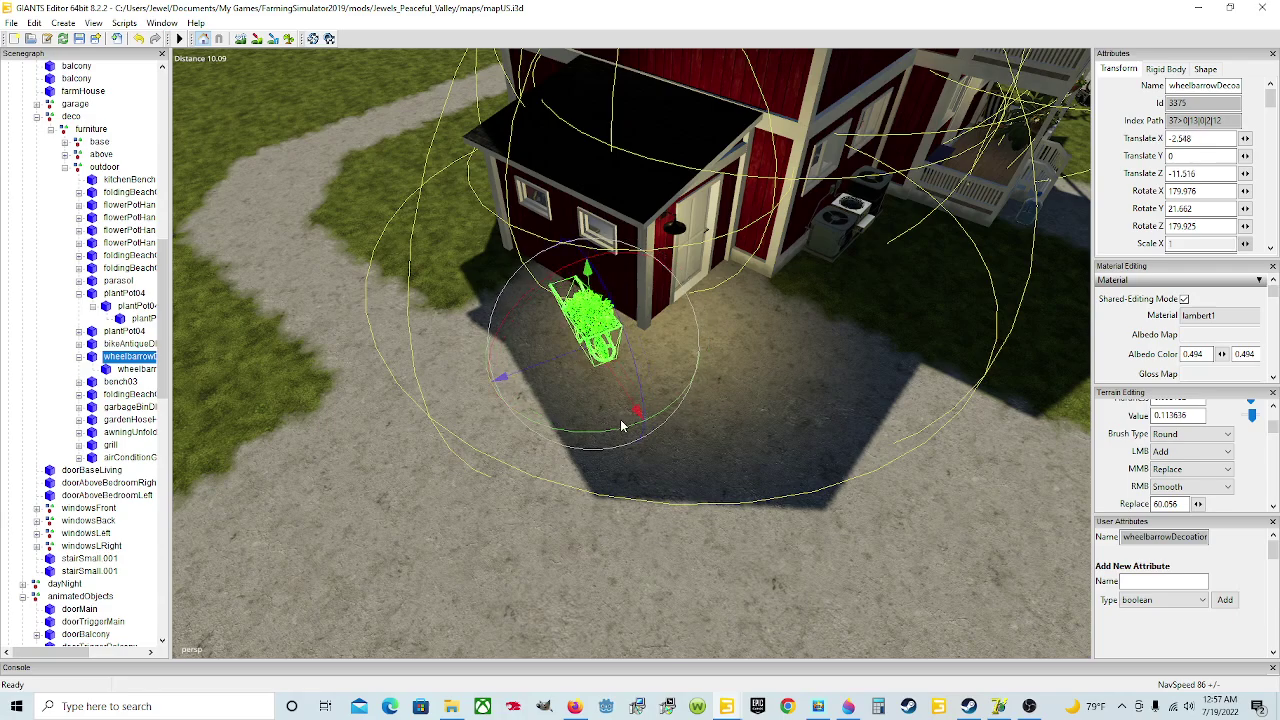
{"action": "left_click_drag", "start_coordinate": [621, 426], "coordinate": [563, 358]}
{"action": "left_click_drag", "start_coordinate": [563, 358], "coordinate": [462, 330], "text": "alt"}
{"action": "scroll", "coordinate": [624, 357], "scroll_direction": "up", "scroll_amount": 3}
{"action": "scroll", "coordinate": [463, 335], "scroll_direction": "down", "scroll_amount": 2}
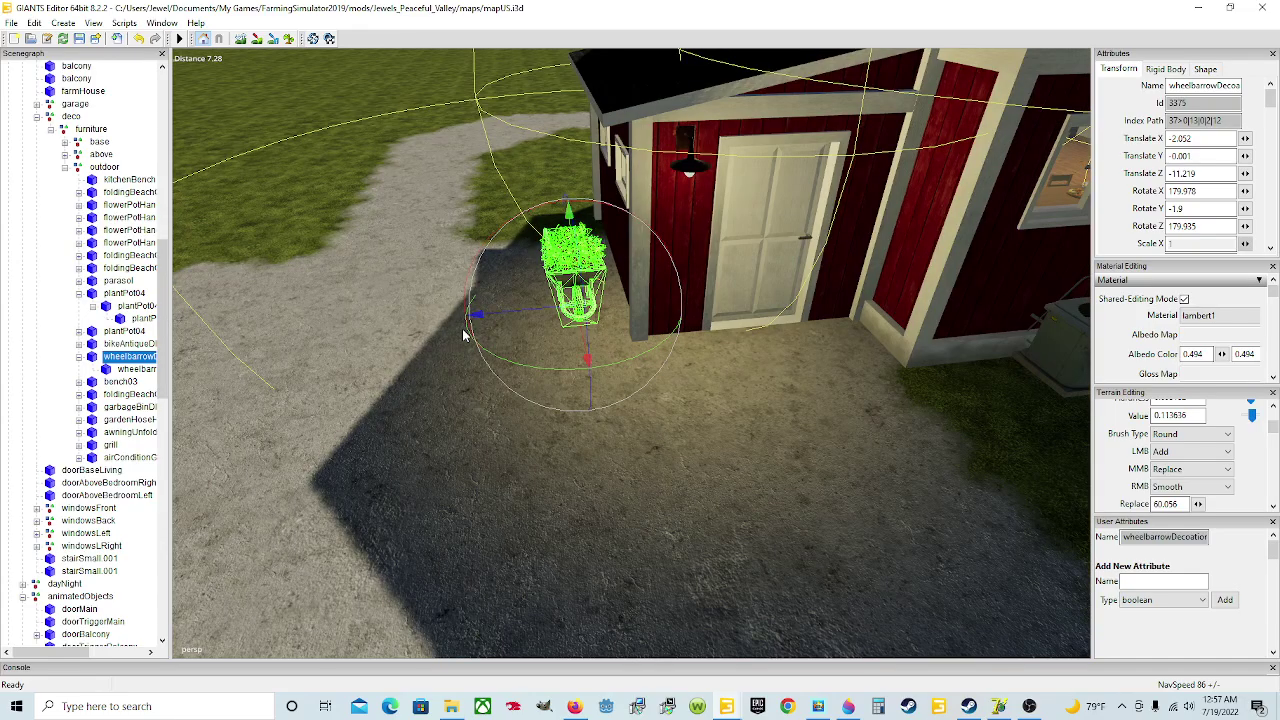
Select the upside-down orange bike on the front lawn to locate the group it belongs to.
{"action": "scroll", "coordinate": [466, 335], "scroll_direction": "down", "scroll_amount": 10}
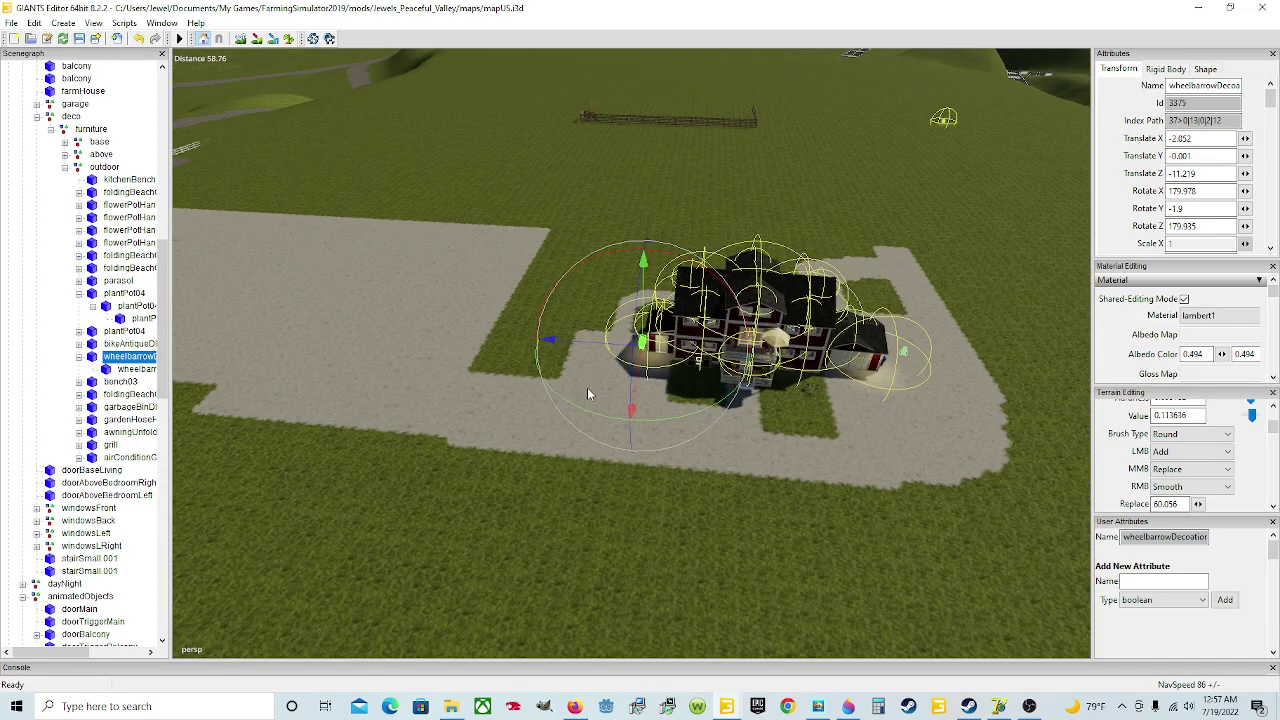
{"action": "scroll", "coordinate": [646, 402], "scroll_direction": "up", "scroll_amount": 4}
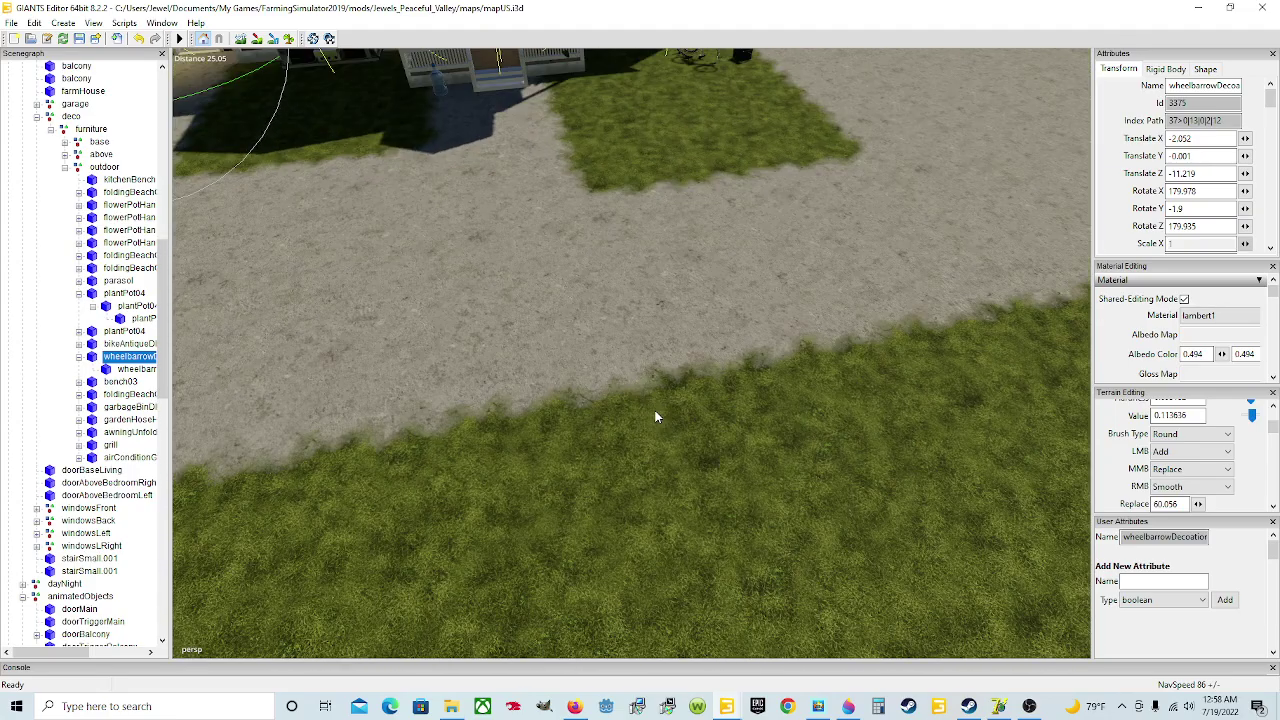
{"action": "left_click_drag", "start_coordinate": [655, 417], "coordinate": [688, 318], "text": "alt"}
{"action": "scroll", "coordinate": [688, 318], "scroll_direction": "up", "scroll_amount": 5}
{"action": "scroll", "coordinate": [566, 367], "scroll_direction": "down", "scroll_amount": 4}
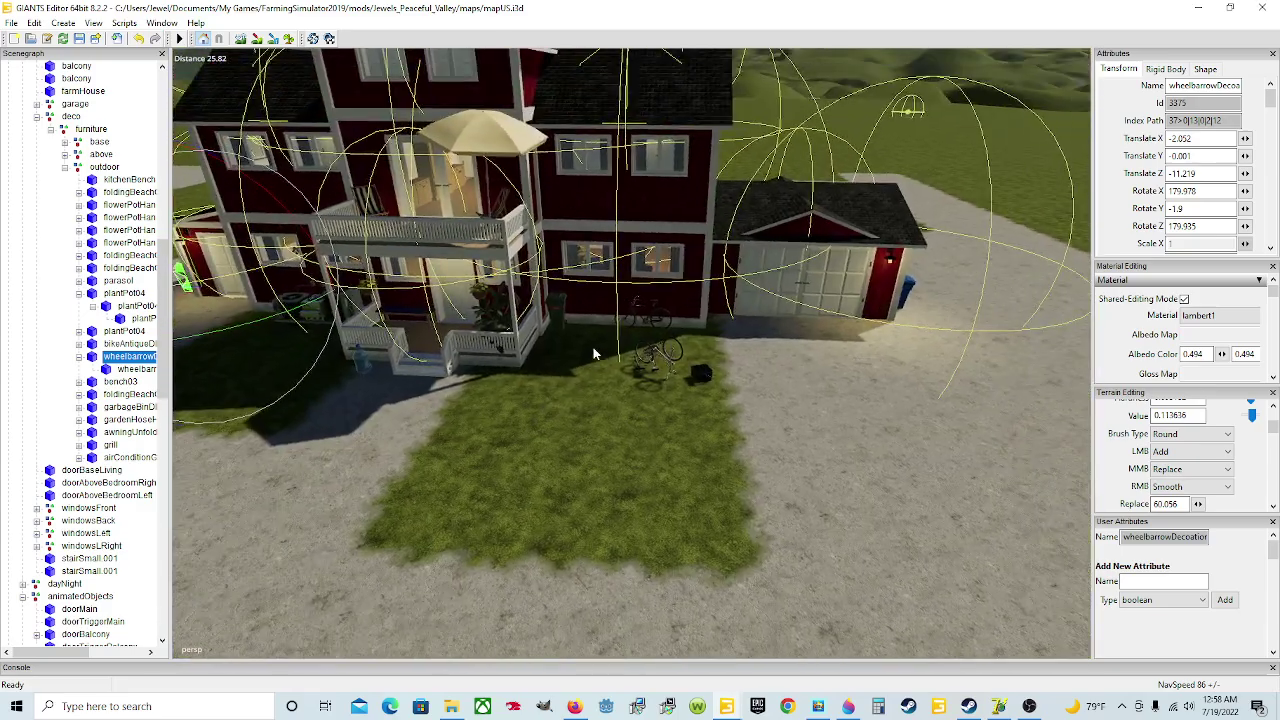
{"action": "scroll", "coordinate": [593, 347], "scroll_direction": "up", "scroll_amount": 6}
{"action": "left_click", "coordinate": [788, 327]}
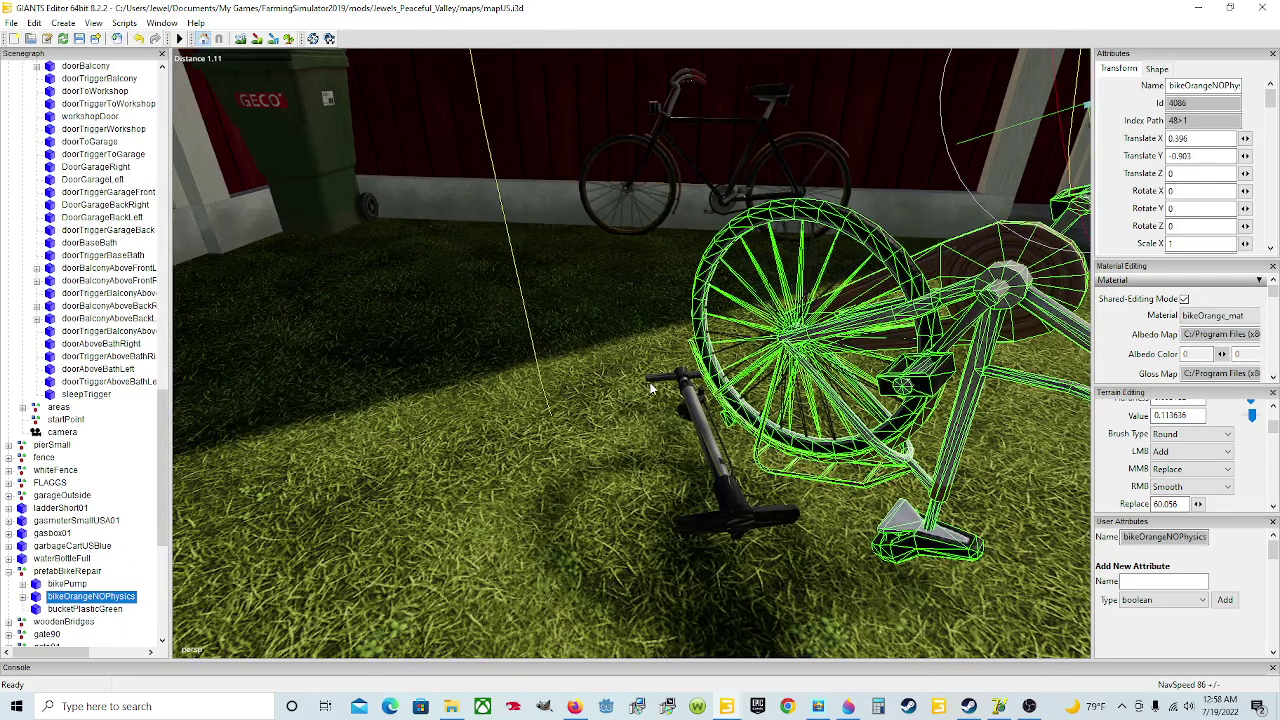
{"action": "left_click_drag", "start_coordinate": [788, 330], "coordinate": [640, 386], "text": "alt"}
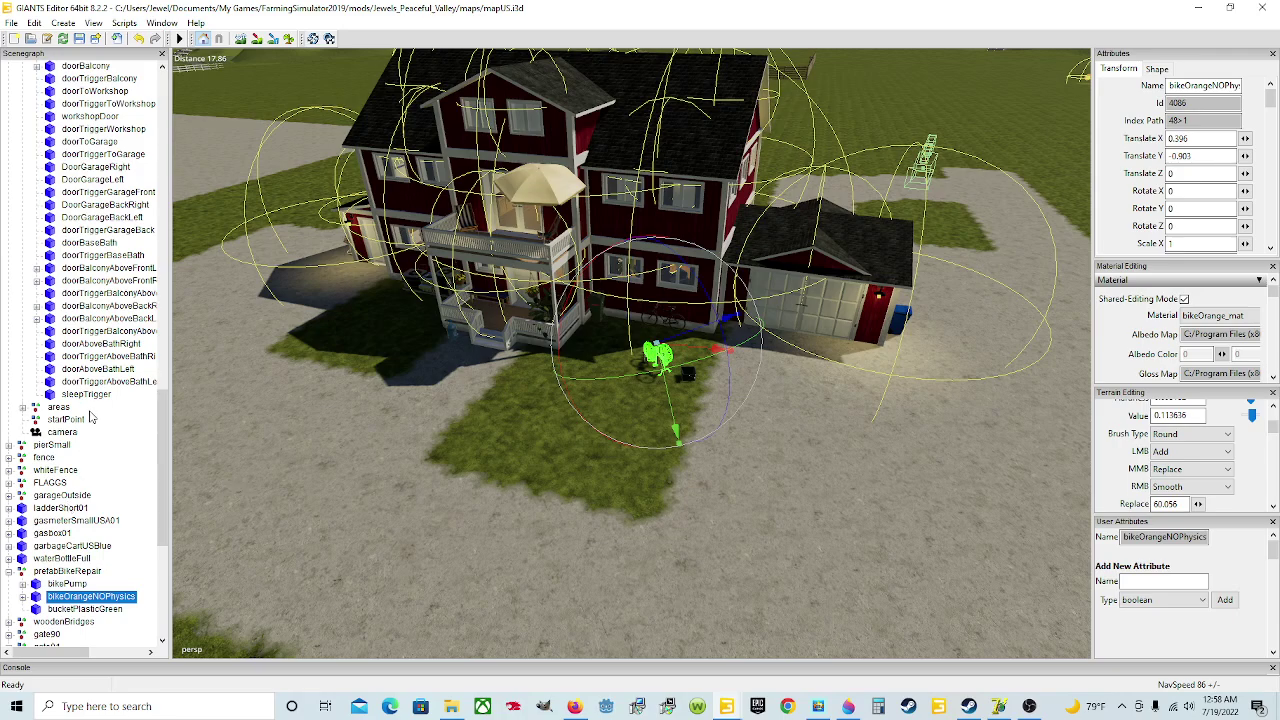
Select the farmhouse's outdoor furniture group to check which props it includes.
{"action": "scroll", "coordinate": [107, 263], "scroll_direction": "up", "scroll_amount": 3}
{"action": "scroll", "coordinate": [107, 263], "scroll_direction": "up", "scroll_amount": 7}
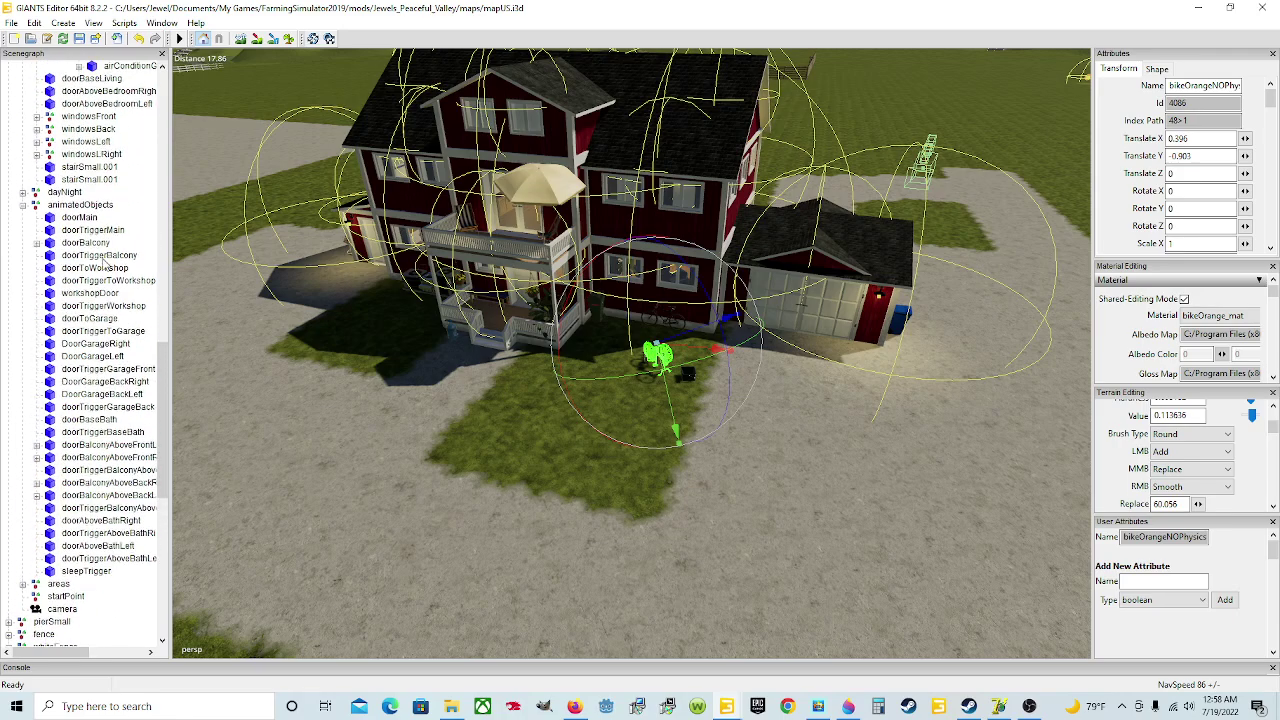
{"action": "scroll", "coordinate": [104, 263], "scroll_direction": "up", "scroll_amount": 6}
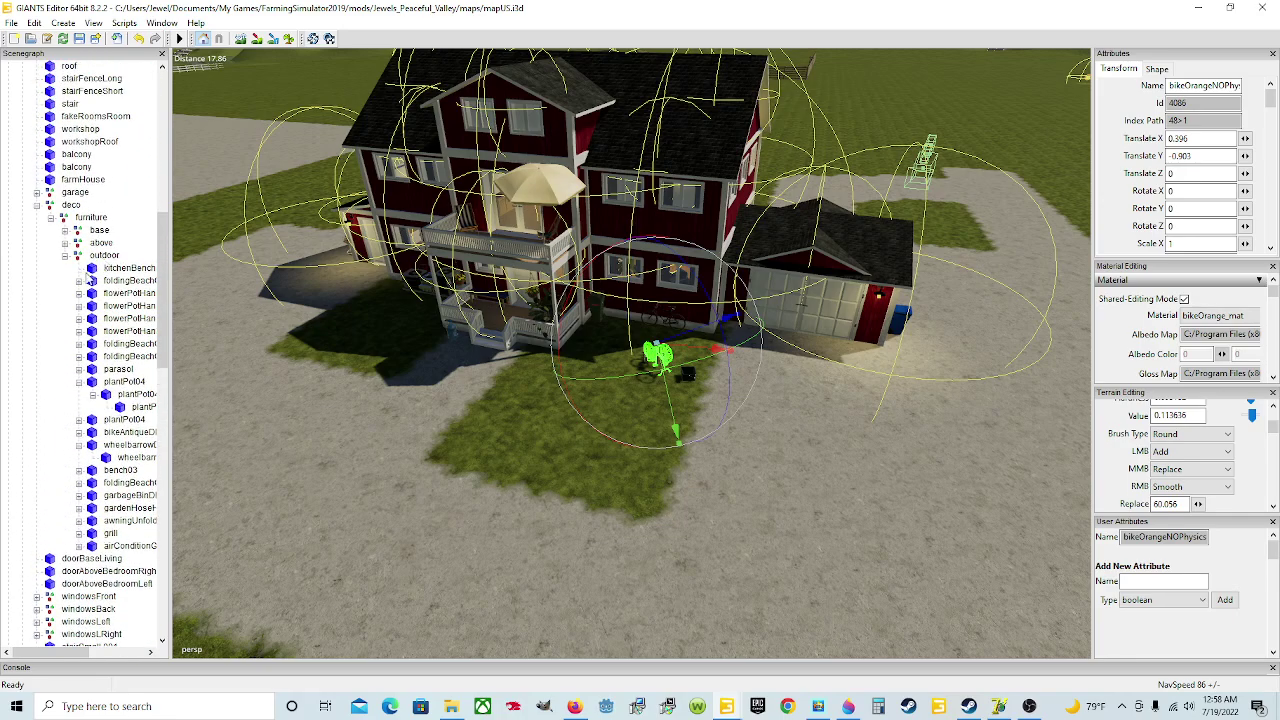
{"action": "left_click", "coordinate": [104, 257]}
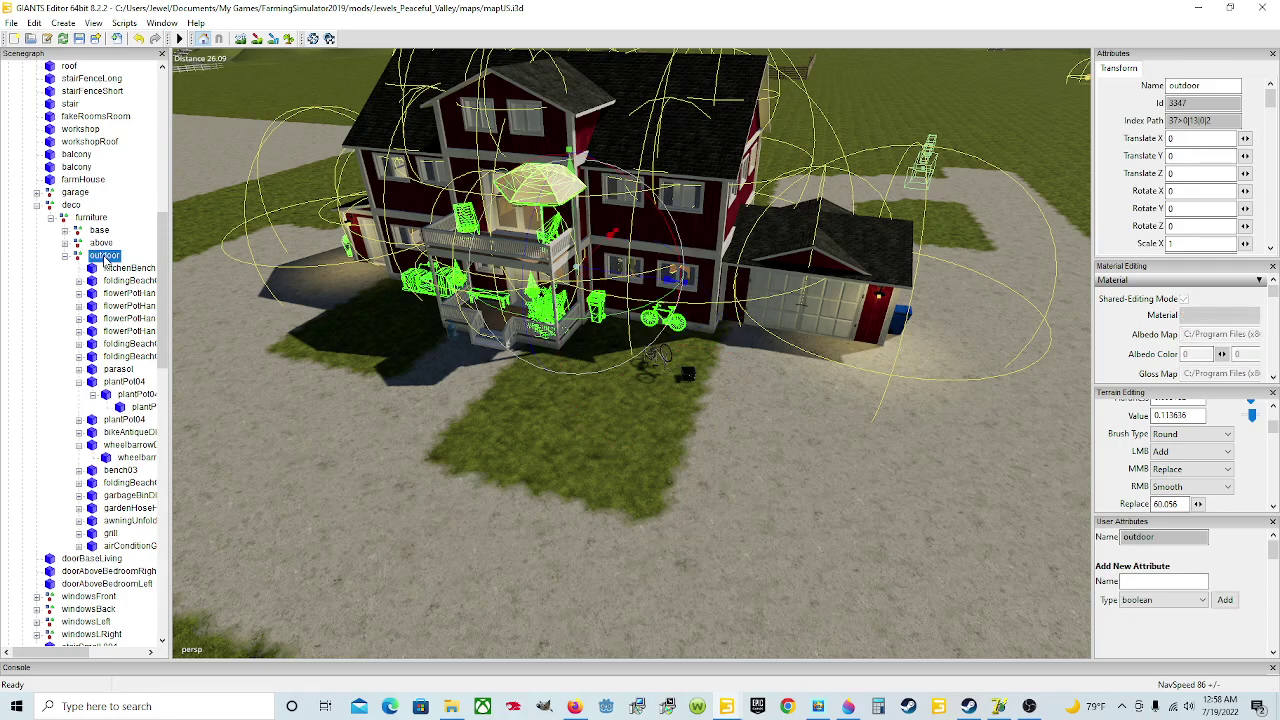
Cut the prefabBikeRepair group and paste it into the farmhouse's outdoor group.
{"action": "scroll", "coordinate": [103, 267], "scroll_direction": "down", "scroll_amount": 12}
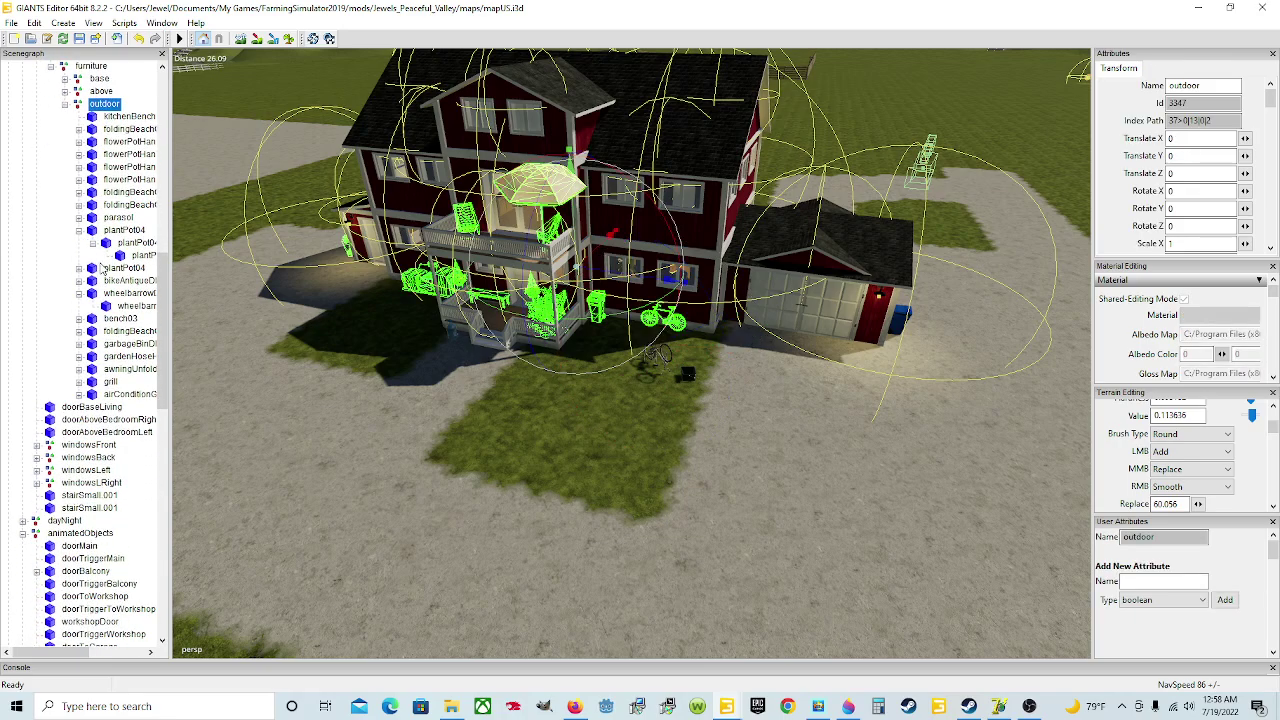
{"action": "scroll", "coordinate": [103, 267], "scroll_direction": "down", "scroll_amount": 10}
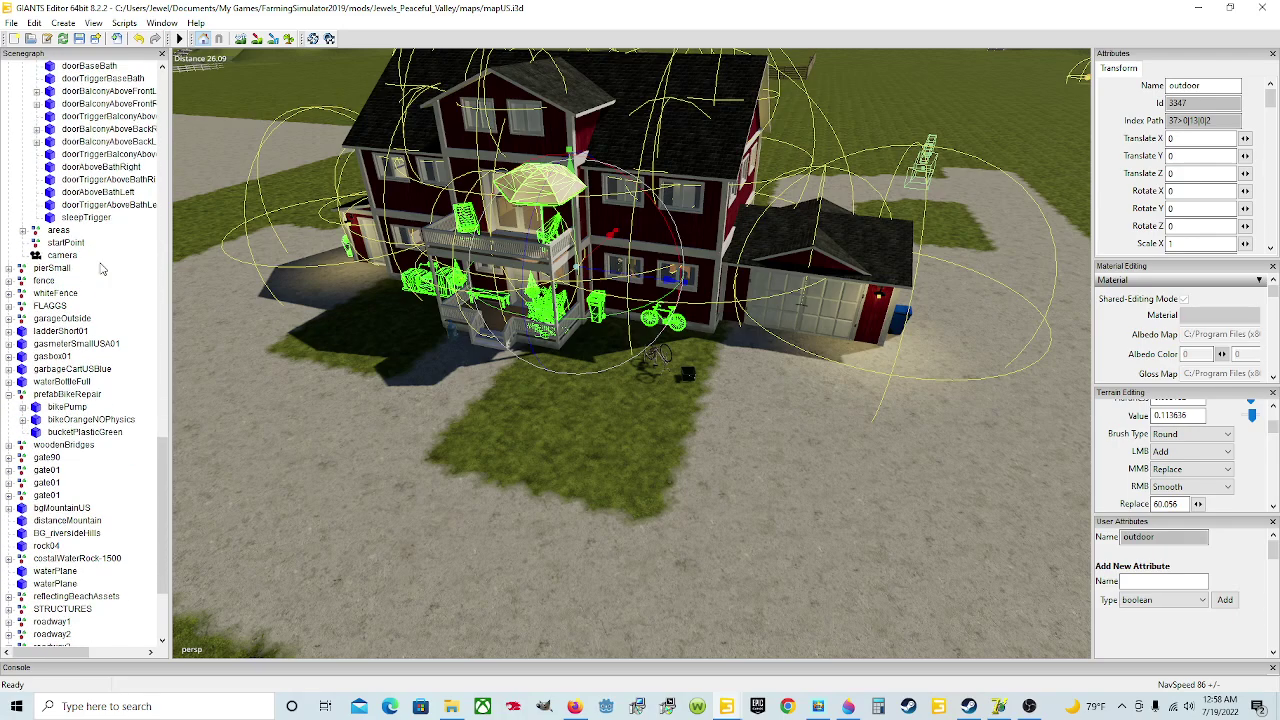
{"action": "left_click", "coordinate": [66, 396]}
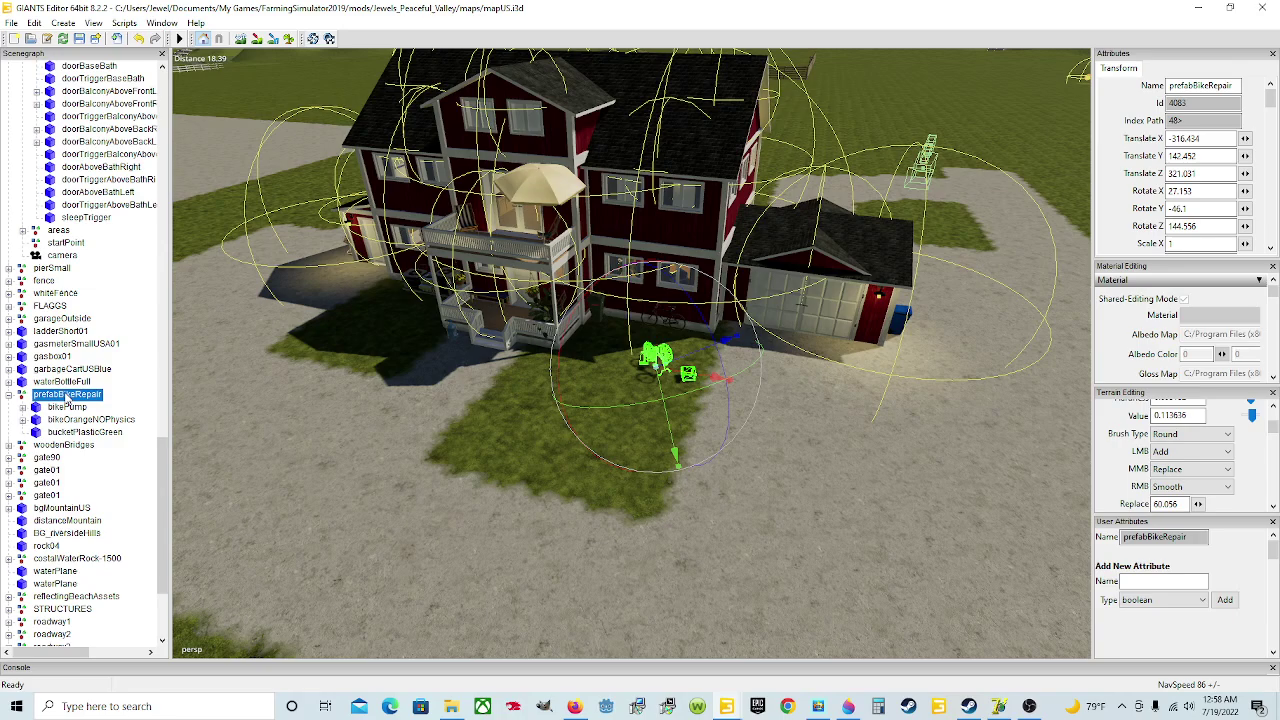
{"action": "left_click", "coordinate": [33, 25]}
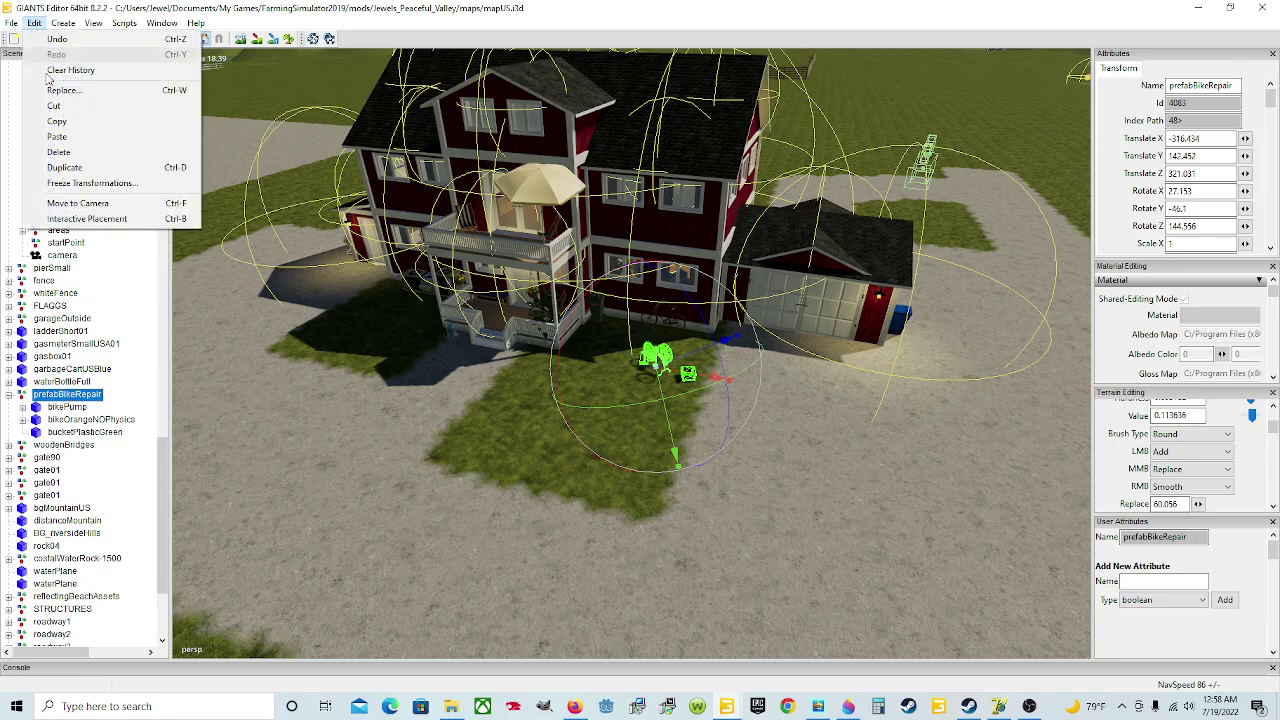
{"action": "left_click", "coordinate": [82, 110]}
{"action": "scroll", "coordinate": [72, 225], "scroll_direction": "up", "scroll_amount": 9}
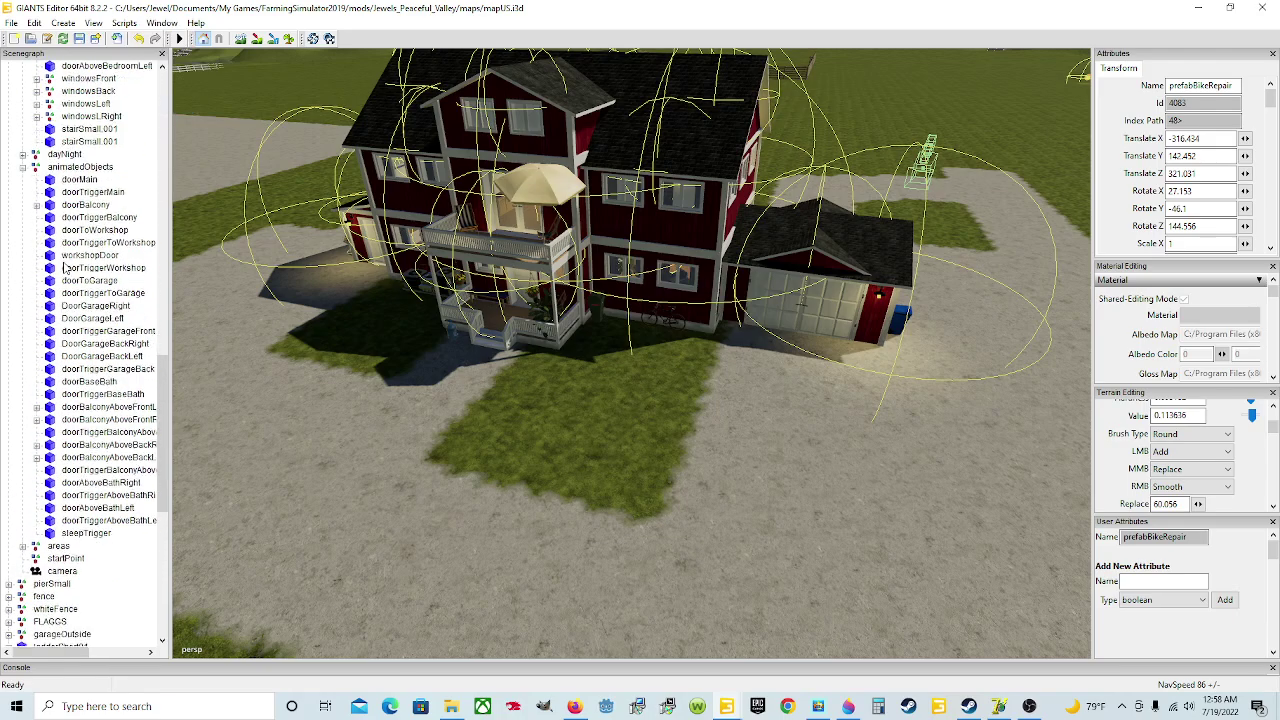
{"action": "scroll", "coordinate": [65, 260], "scroll_direction": "up", "scroll_amount": 12}
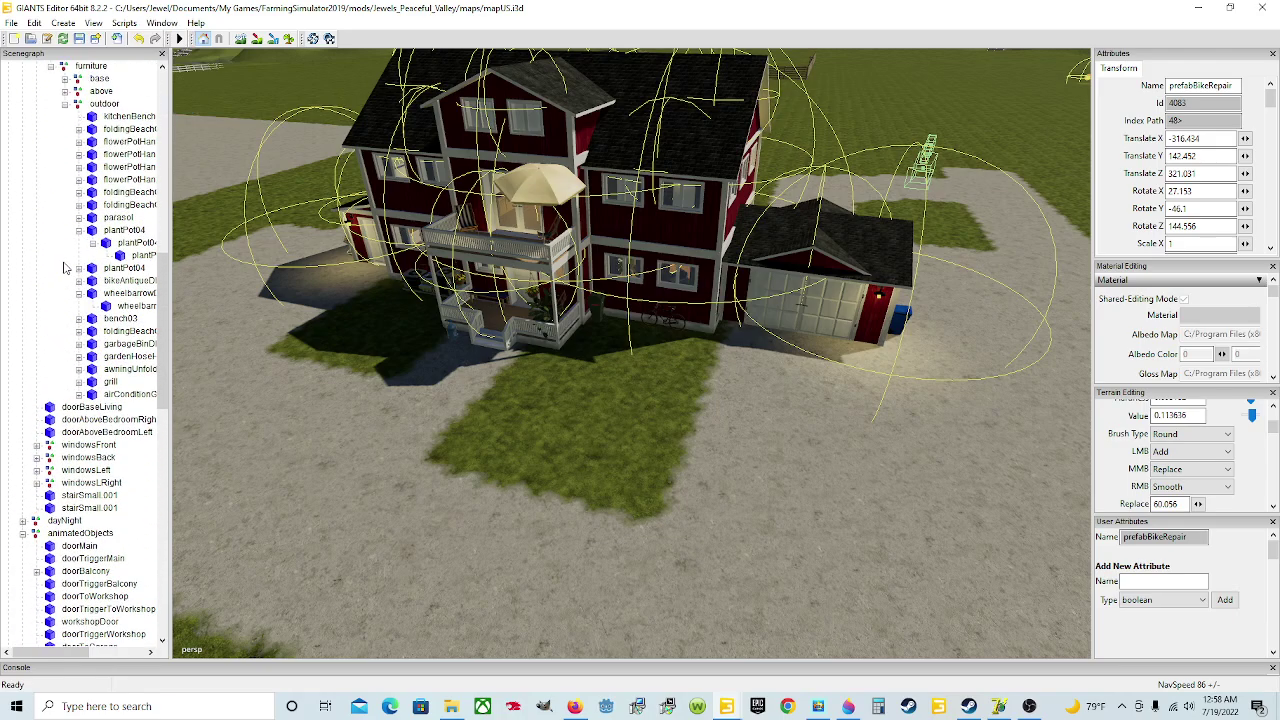
{"action": "left_click", "coordinate": [106, 207]}
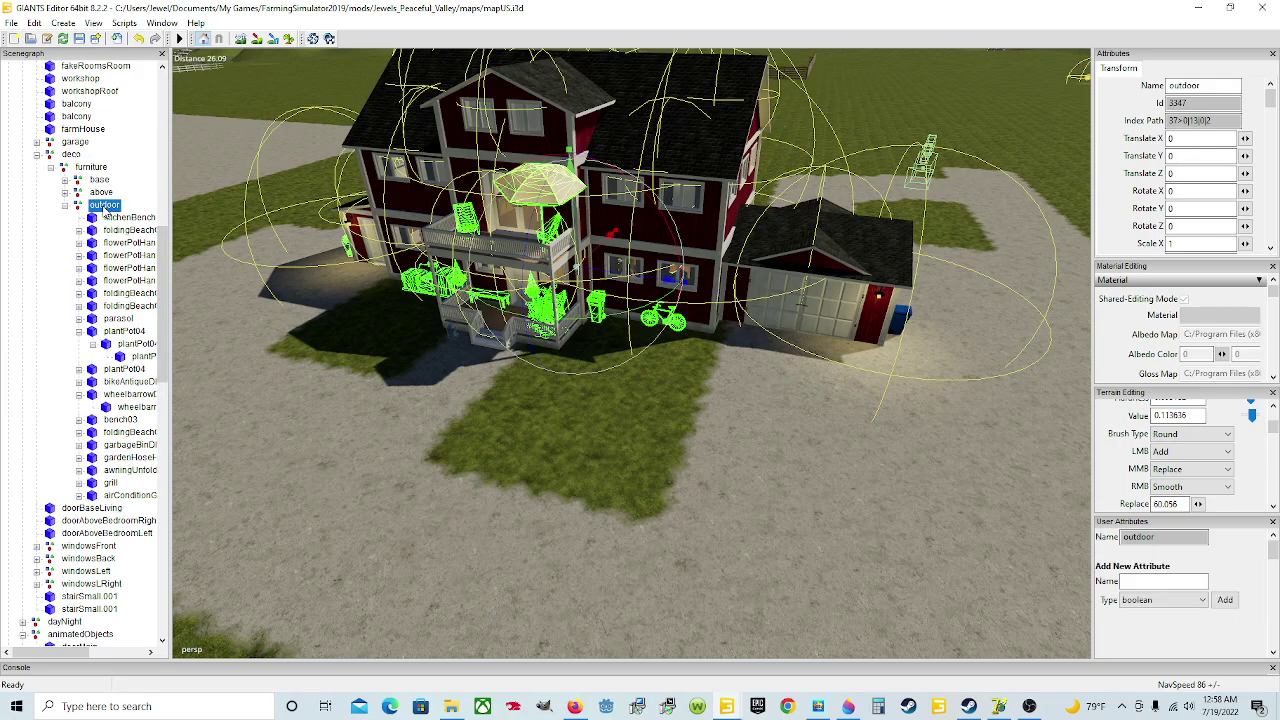
{"action": "left_click", "coordinate": [34, 22]}
{"action": "left_click", "coordinate": [70, 136]}
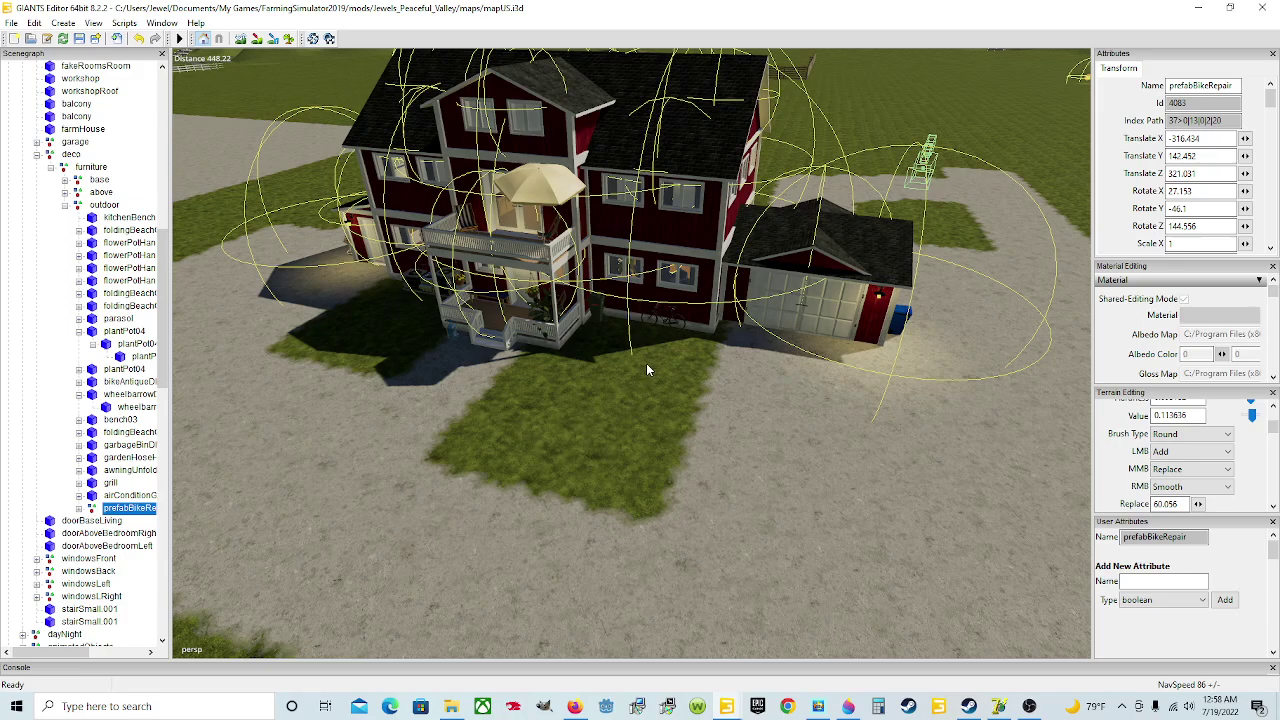
Place the prefabBikeRepair group on the front lawn near the leaning bicycle with Interactive Placement, at about X -6.93, Z 4.52.
{"action": "key", "text": "ctrl+b"}
{"action": "key", "text": "ctrl+b"}
{"action": "key", "text": "f"}
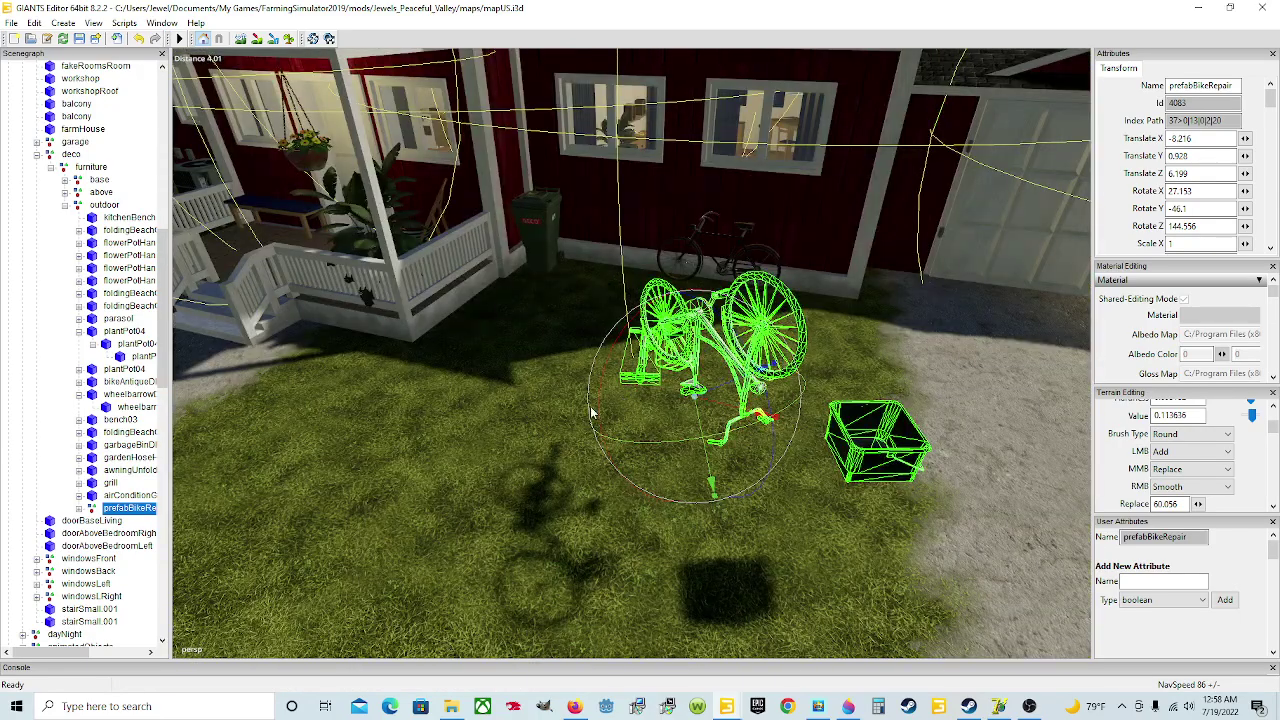
{"action": "left_click_drag", "start_coordinate": [590, 413], "coordinate": [343, 530], "text": "alt"}
{"action": "left_click_drag", "start_coordinate": [345, 524], "coordinate": [302, 479]}
{"action": "scroll", "coordinate": [385, 451], "scroll_direction": "up", "scroll_amount": 4}
{"action": "scroll", "coordinate": [421, 443], "scroll_direction": "down", "scroll_amount": 4}
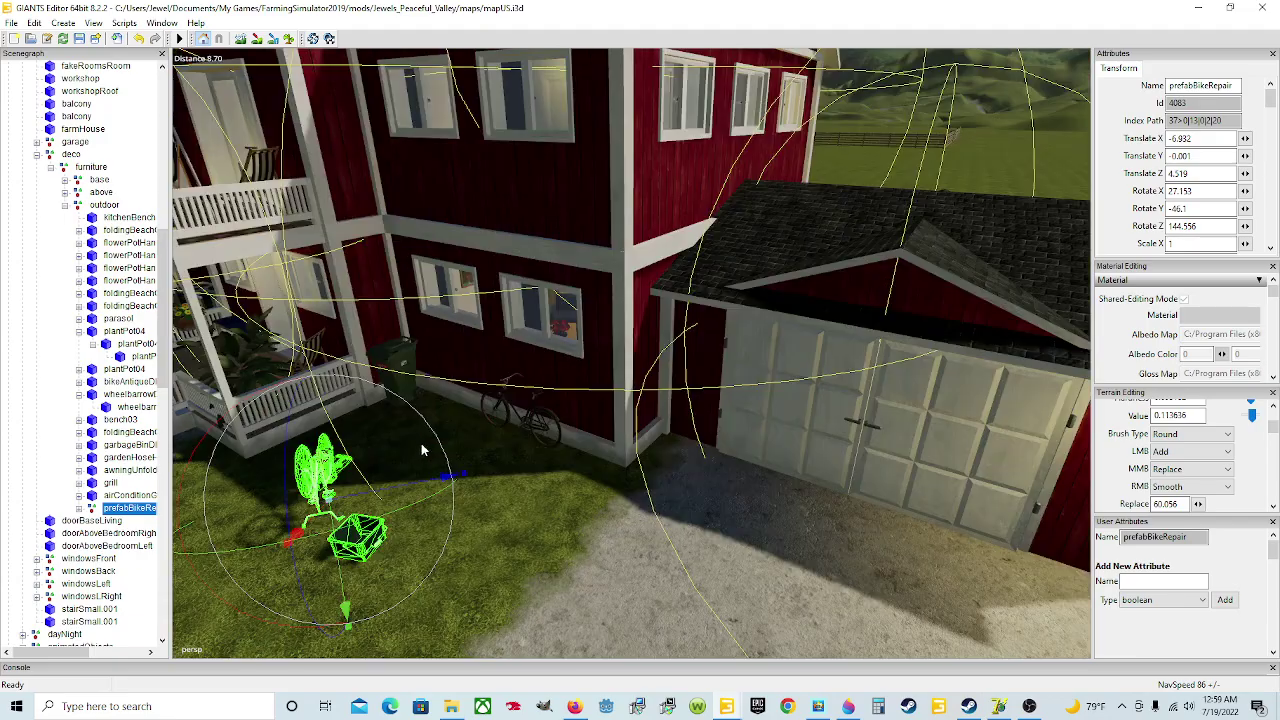
Examine the bike repair set's position and ground contact on the lawn from several sides.
{"action": "middle_click_drag", "start_coordinate": [421, 443], "coordinate": [520, 449], "text": "alt"}
{"action": "scroll", "coordinate": [520, 449], "scroll_direction": "up", "scroll_amount": 4}
{"action": "left_click_drag", "start_coordinate": [520, 449], "coordinate": [373, 424], "text": "alt"}
{"action": "scroll", "coordinate": [480, 418], "scroll_direction": "down", "scroll_amount": 4}
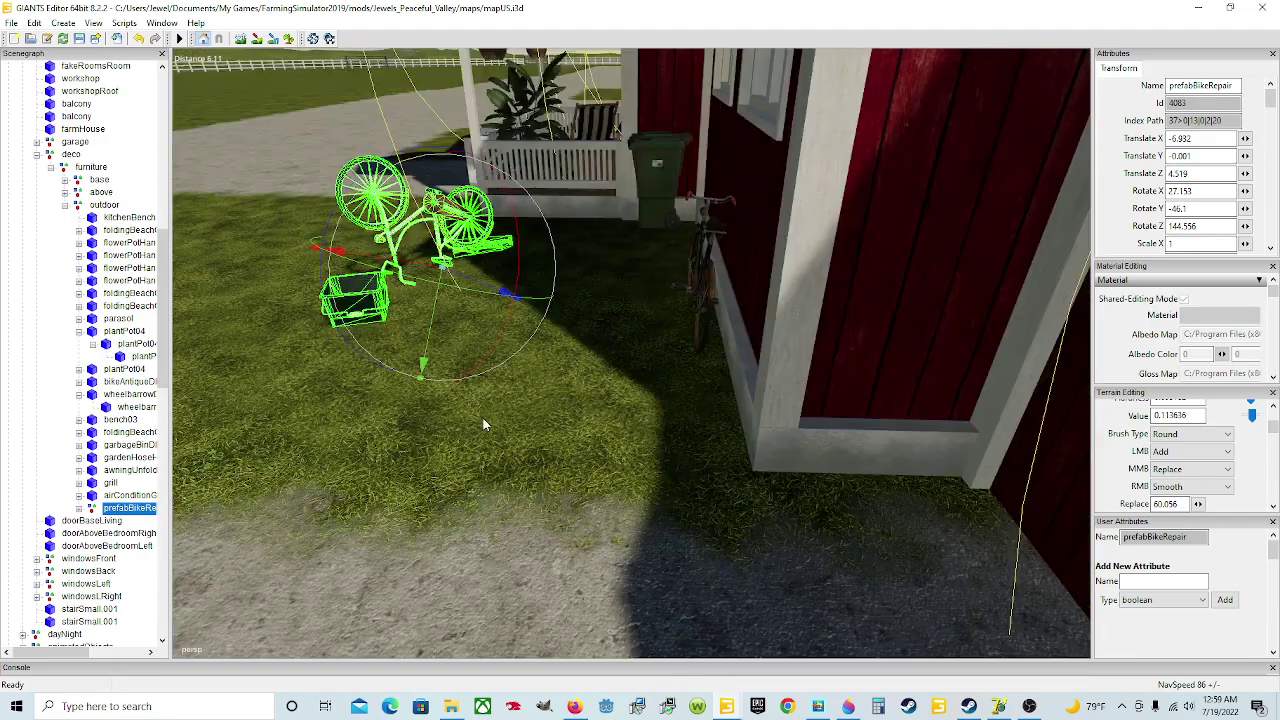
{"action": "left_click_drag", "start_coordinate": [480, 418], "coordinate": [383, 423], "text": "alt"}
{"action": "scroll", "coordinate": [437, 366], "scroll_direction": "up", "scroll_amount": 3}
{"action": "scroll", "coordinate": [294, 394], "scroll_direction": "up", "scroll_amount": 4}
{"action": "scroll", "coordinate": [384, 423], "scroll_direction": "down", "scroll_amount": 4}
{"action": "key", "text": "f"}
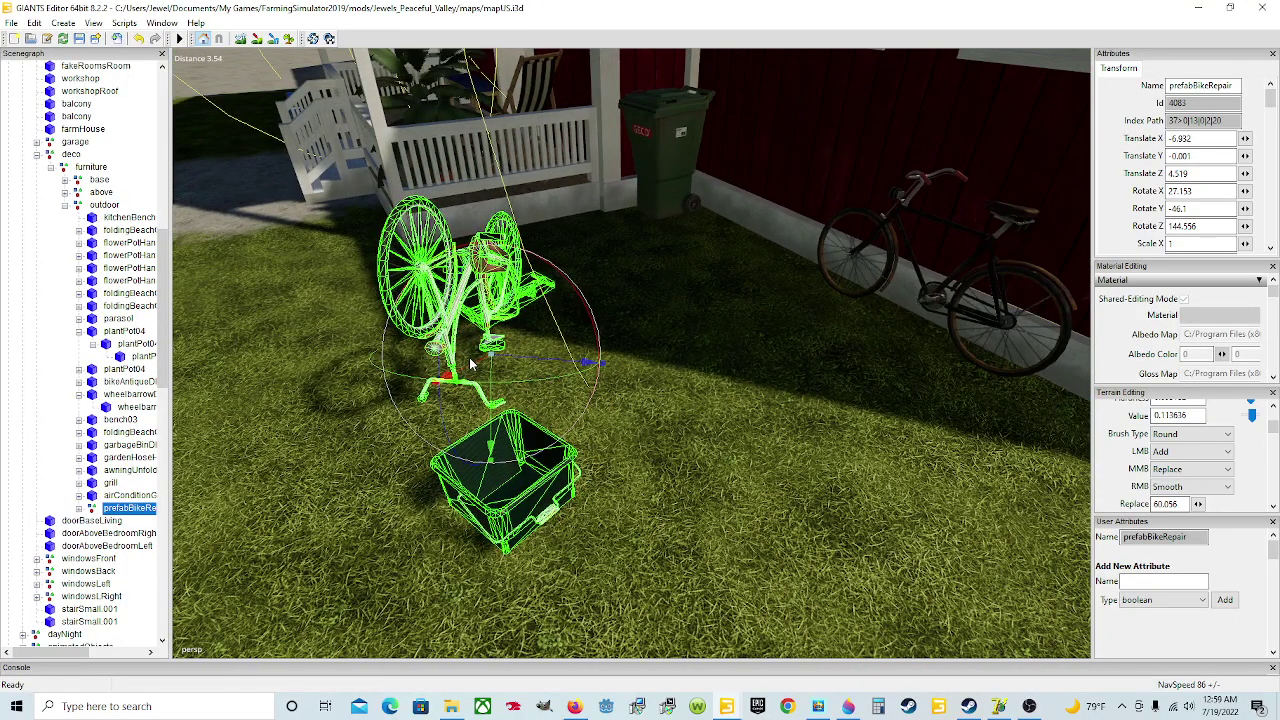
Nudge the prefabBikeRepair group on the lawn to about X -6.91, Y -0.01, Z 4.50, and save the map.
{"action": "left_click_drag", "start_coordinate": [471, 360], "coordinate": [513, 361]}
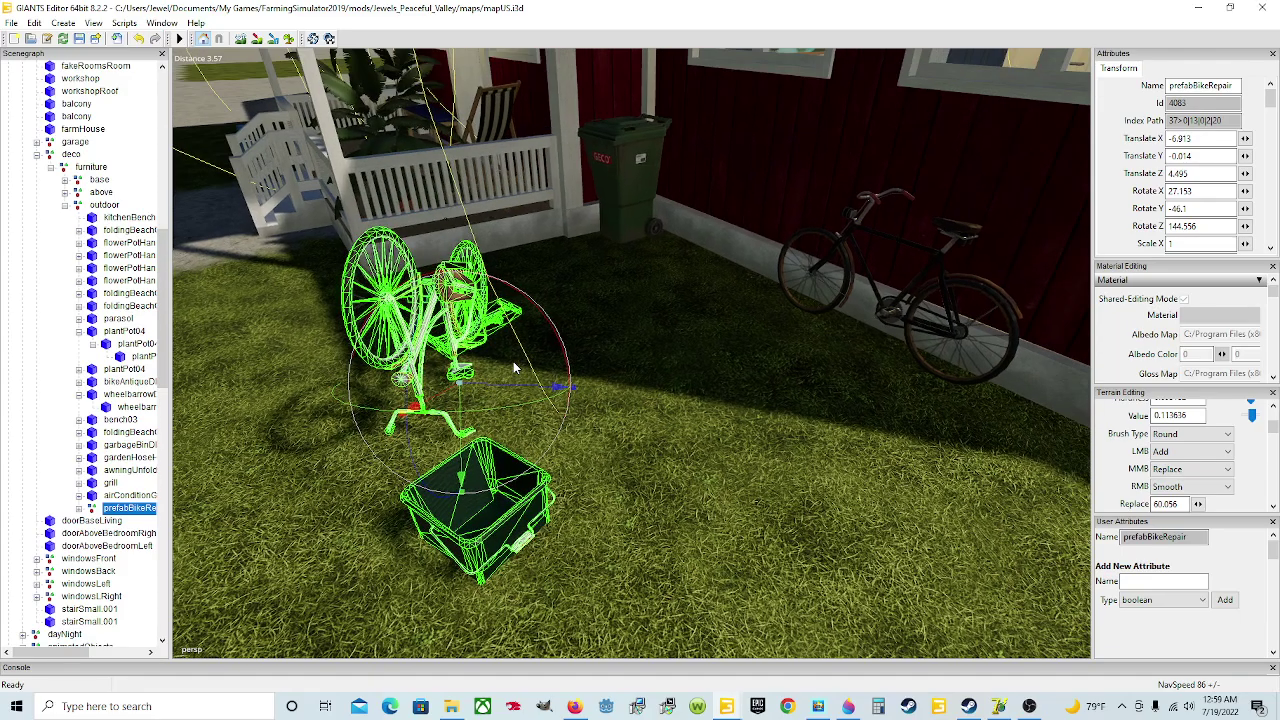
{"action": "scroll", "coordinate": [505, 361], "scroll_direction": "up", "scroll_amount": 2}
{"action": "scroll", "coordinate": [495, 367], "scroll_direction": "down", "scroll_amount": 3}
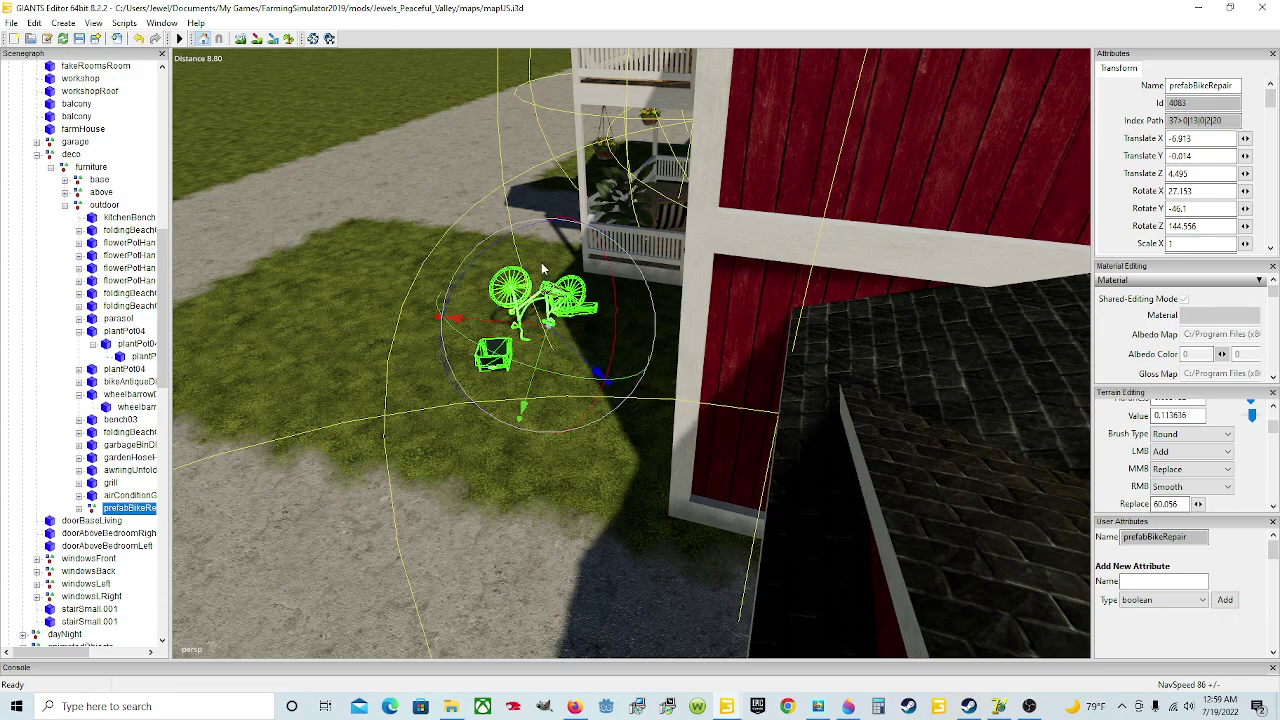
{"action": "left_click", "coordinate": [79, 38]}
Look through the scenegraph, from the farmhouse's nested groups to the map's top-level buildings and loose props.
{"action": "scroll", "coordinate": [55, 344], "scroll_direction": "down", "scroll_amount": 12}
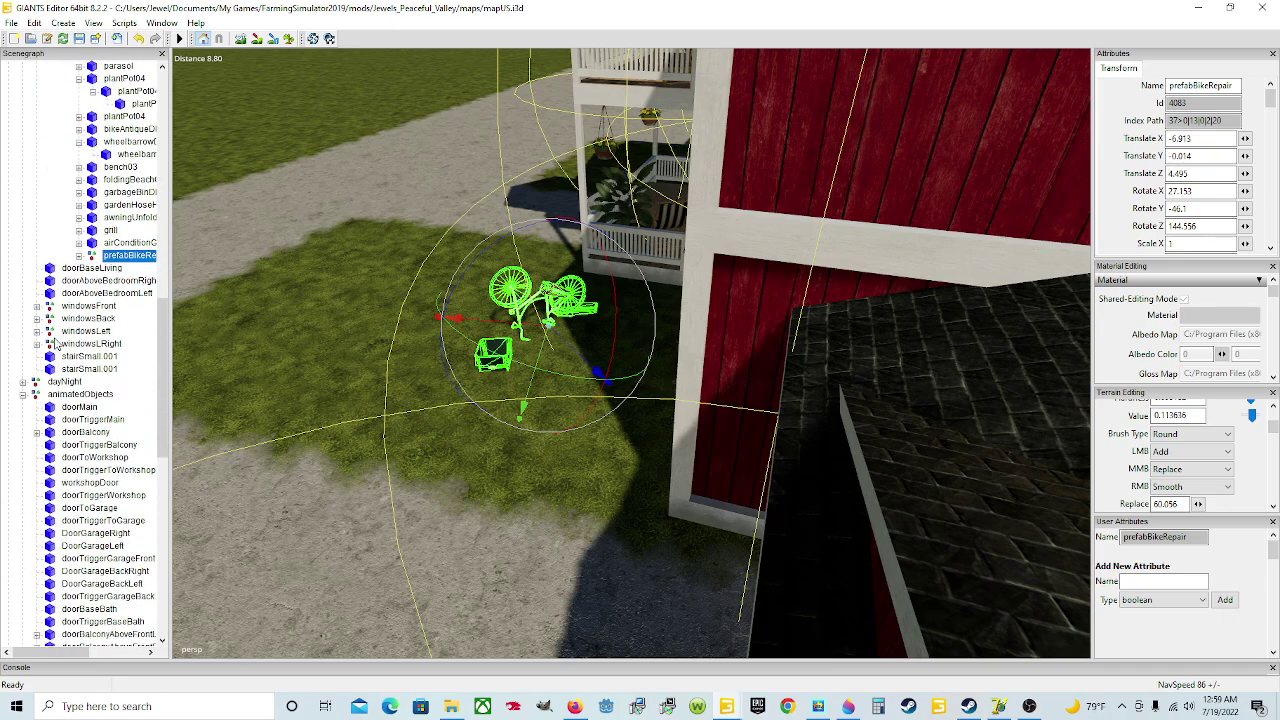
{"action": "scroll", "coordinate": [55, 344], "scroll_direction": "down", "scroll_amount": 8}
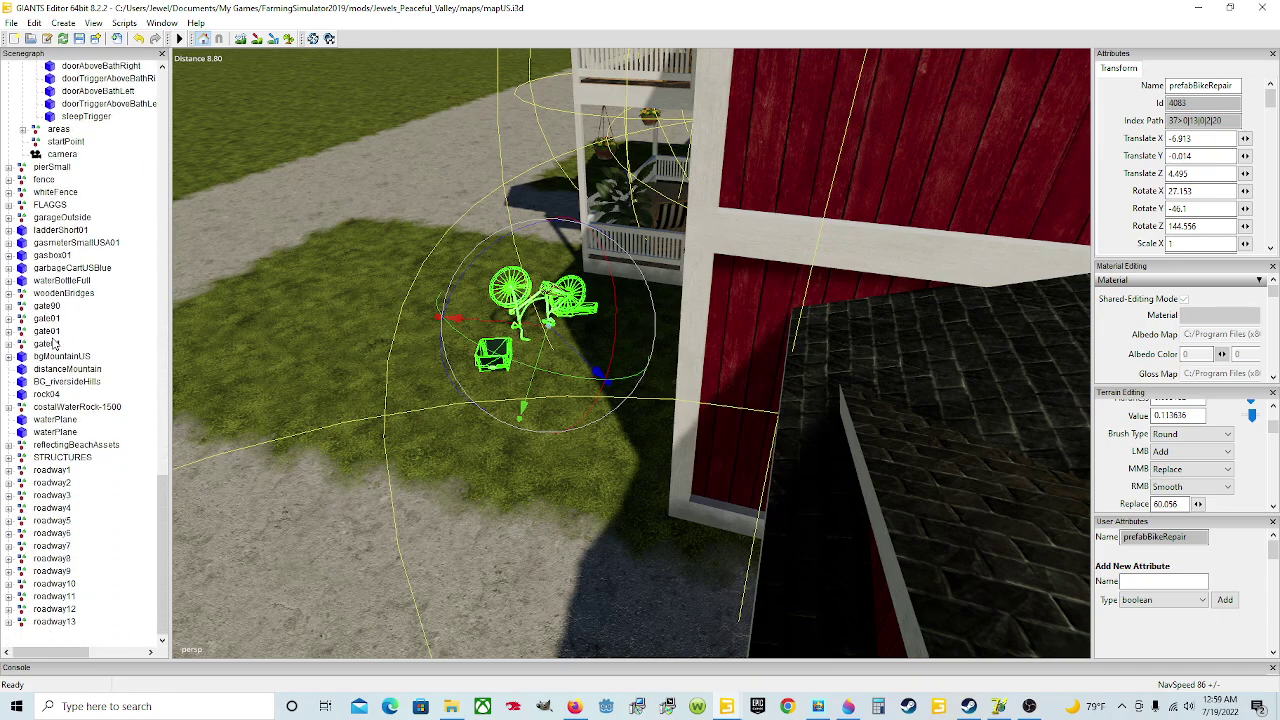
{"action": "scroll", "coordinate": [60, 252], "scroll_direction": "up", "scroll_amount": 1}
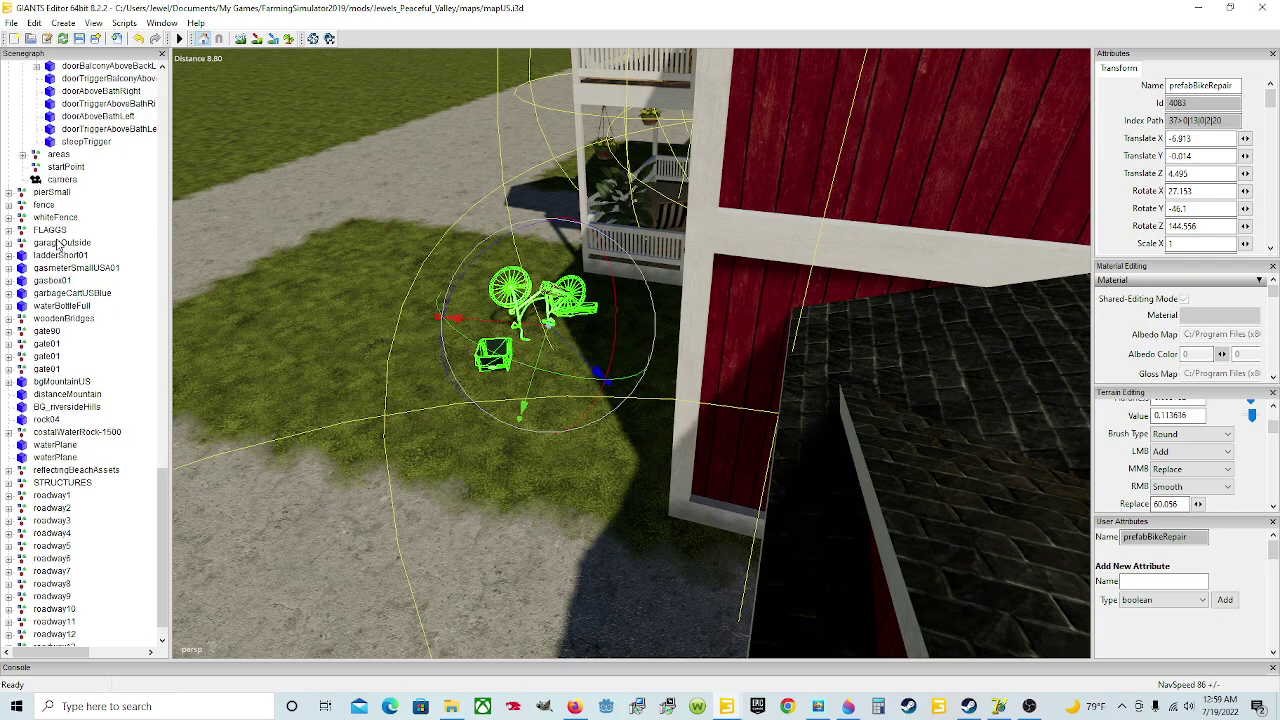
{"action": "scroll", "coordinate": [58, 244], "scroll_direction": "up", "scroll_amount": 10}
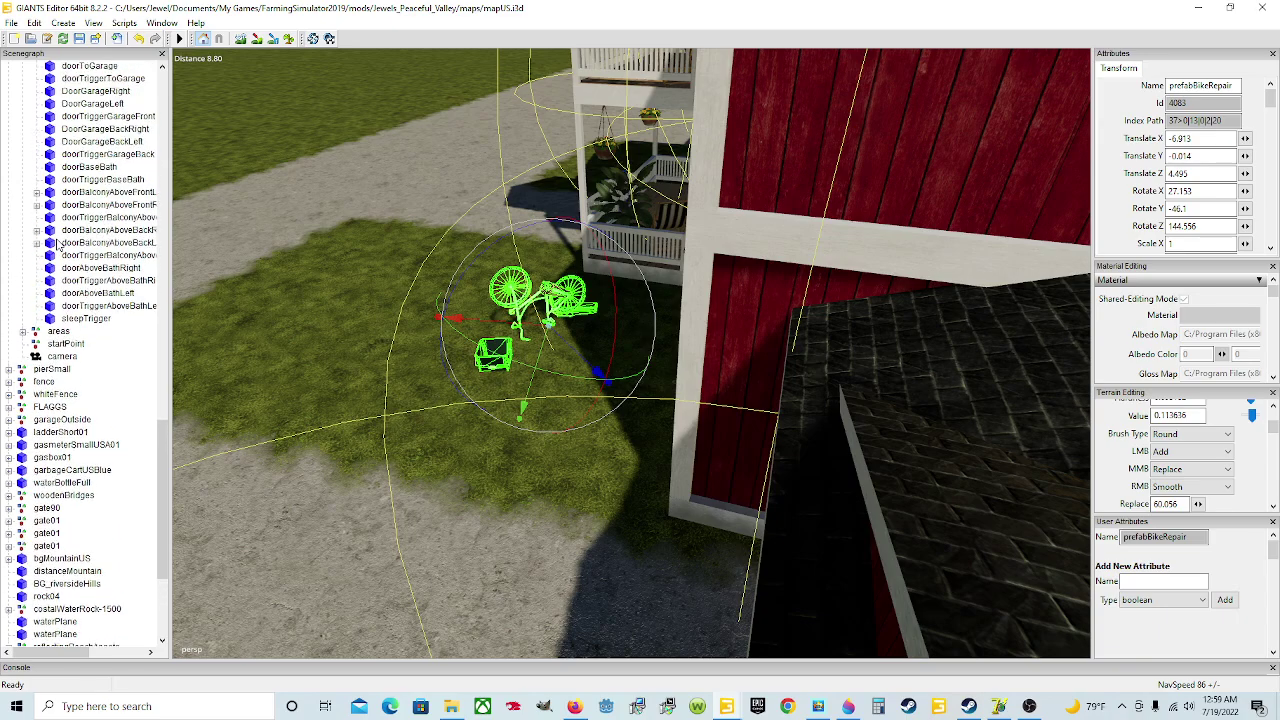
{"action": "scroll", "coordinate": [58, 244], "scroll_direction": "up", "scroll_amount": 13}
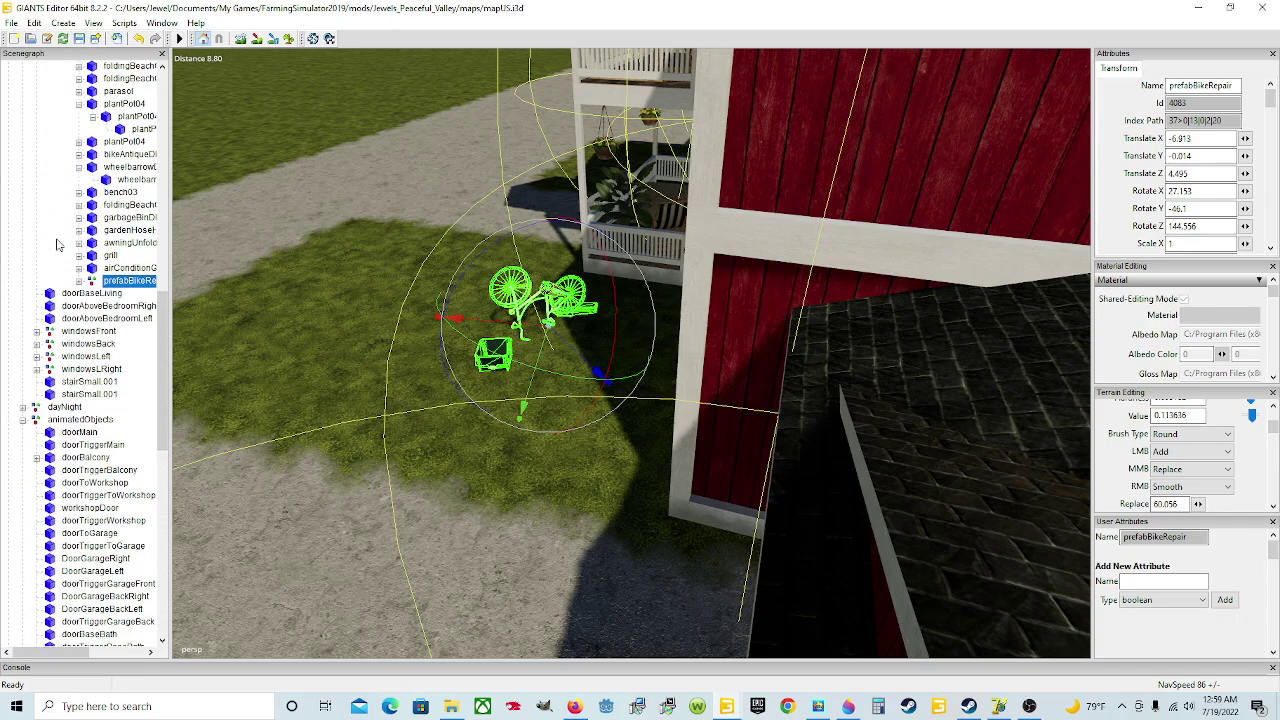
{"action": "scroll", "coordinate": [58, 244], "scroll_direction": "up", "scroll_amount": 10}
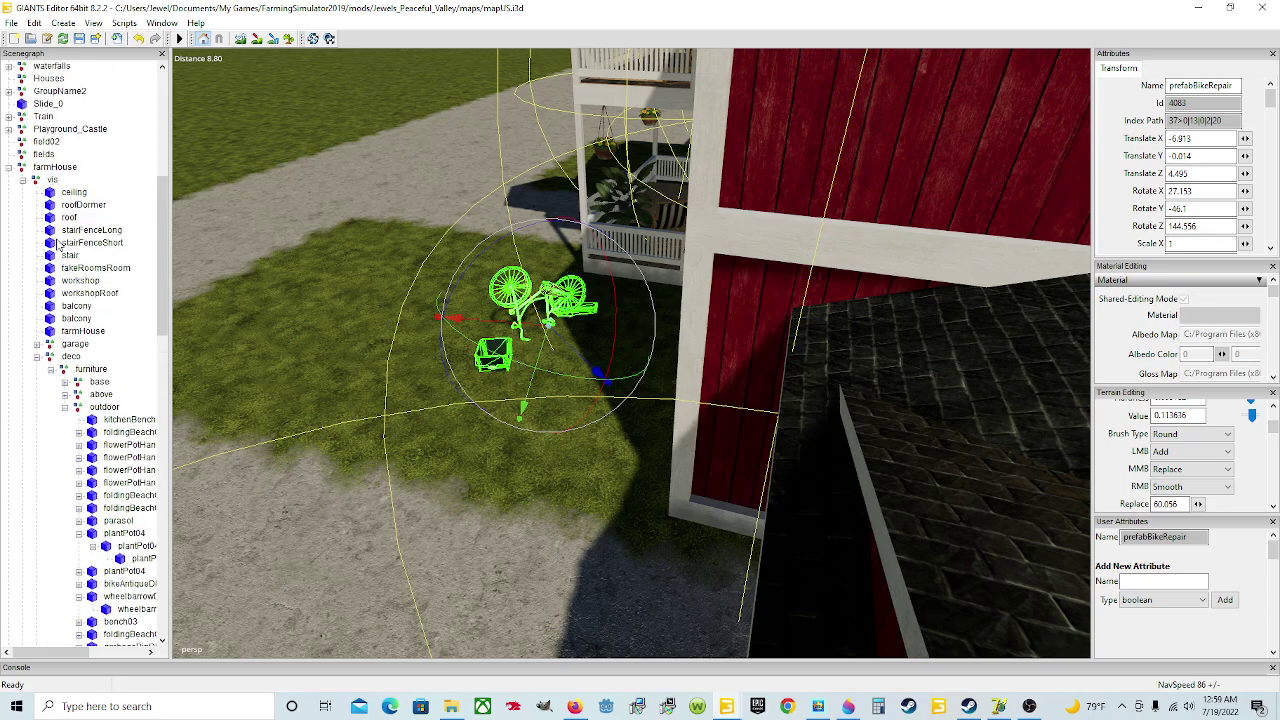
{"action": "scroll", "coordinate": [58, 244], "scroll_direction": "up", "scroll_amount": 6}
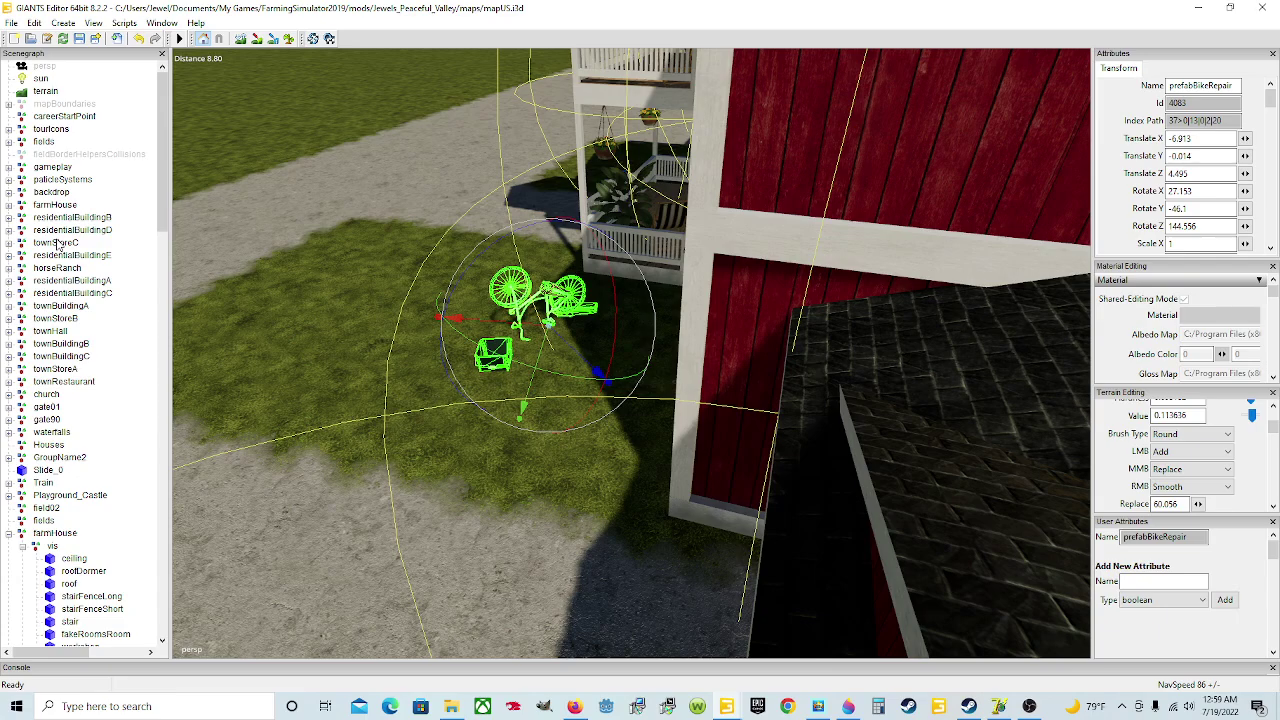
{"action": "left_click", "coordinate": [9, 218]}
{"action": "left_click", "coordinate": [9, 218]}
{"action": "scroll", "coordinate": [66, 283], "scroll_direction": "down", "scroll_amount": 13}
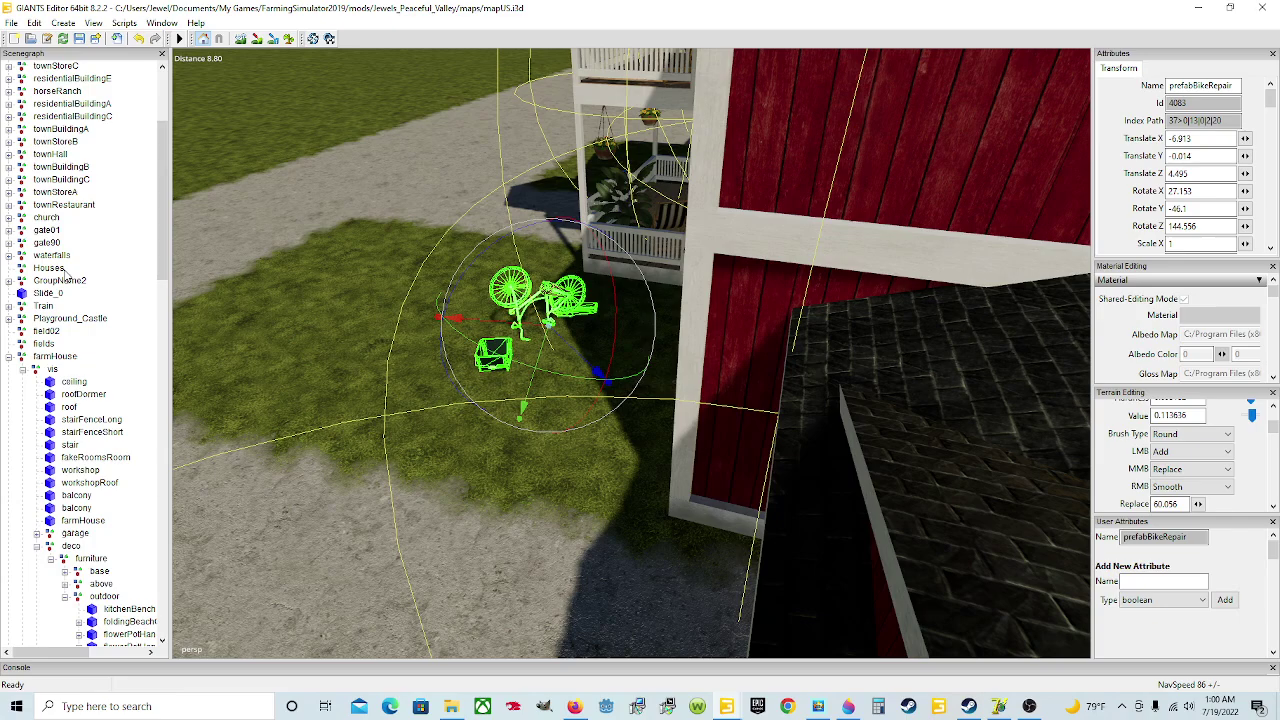
{"action": "scroll", "coordinate": [66, 277], "scroll_direction": "down", "scroll_amount": 14}
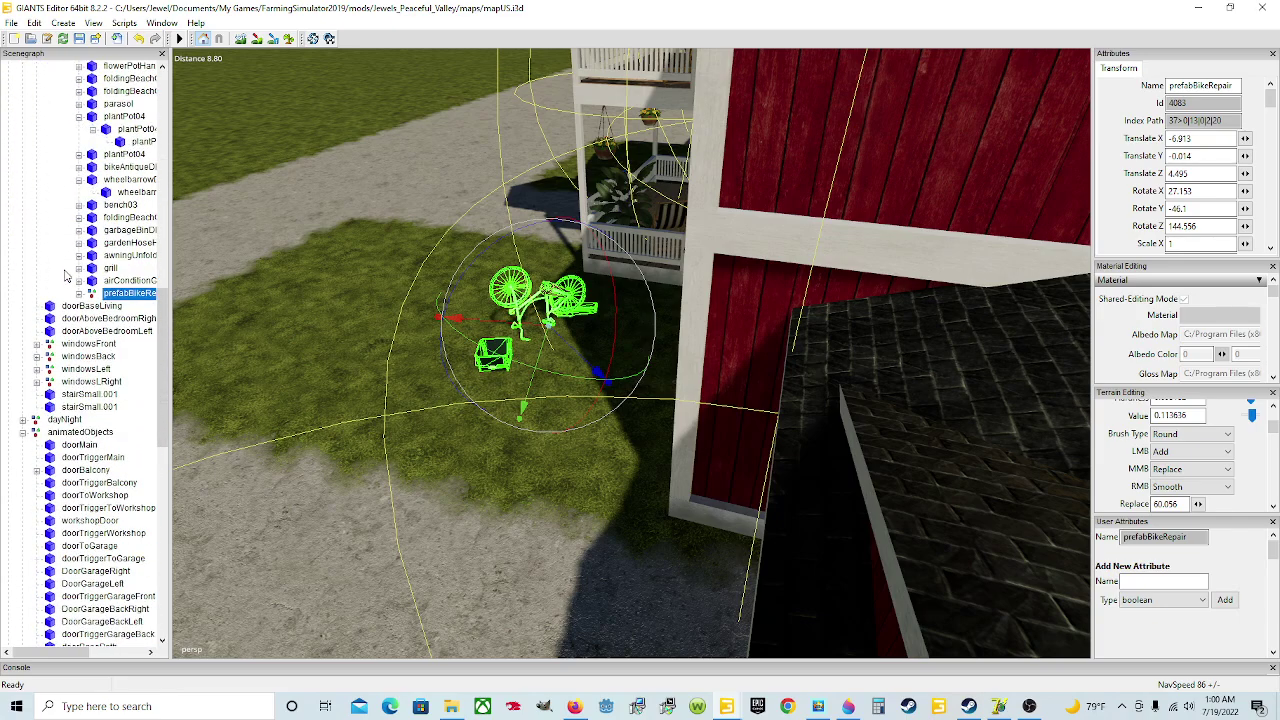
{"action": "scroll", "coordinate": [66, 275], "scroll_direction": "down", "scroll_amount": 9}
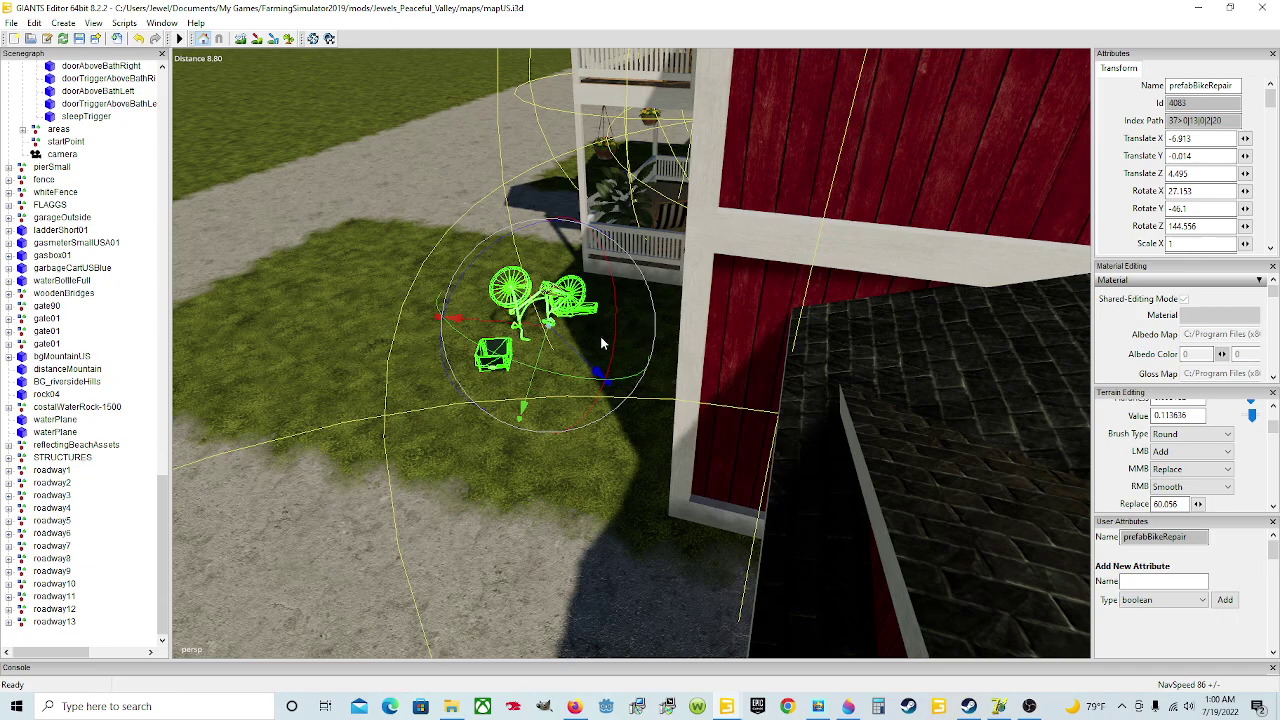
Examine the farmhouse exterior and its yard from several angles, including the air-conditioning unit, wheelbarrow and bike repair set.
{"action": "left_click_drag", "start_coordinate": [603, 343], "coordinate": [685, 293], "text": "alt"}
{"action": "scroll", "coordinate": [578, 290], "scroll_direction": "up", "scroll_amount": 2}
{"action": "scroll", "coordinate": [537, 300], "scroll_direction": "down", "scroll_amount": 3}
{"action": "scroll", "coordinate": [708, 327], "scroll_direction": "up", "scroll_amount": 1}
{"action": "scroll", "coordinate": [685, 290], "scroll_direction": "up", "scroll_amount": 2}
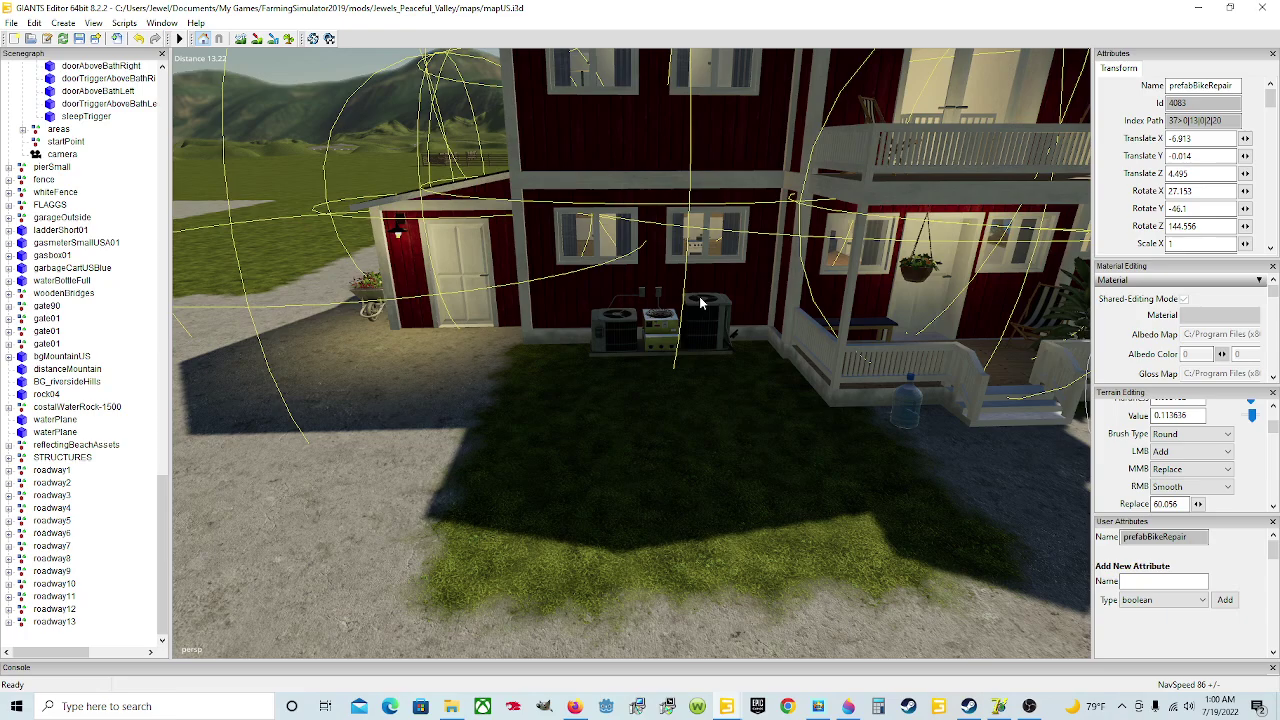
{"action": "scroll", "coordinate": [652, 345], "scroll_direction": "down", "scroll_amount": 2}
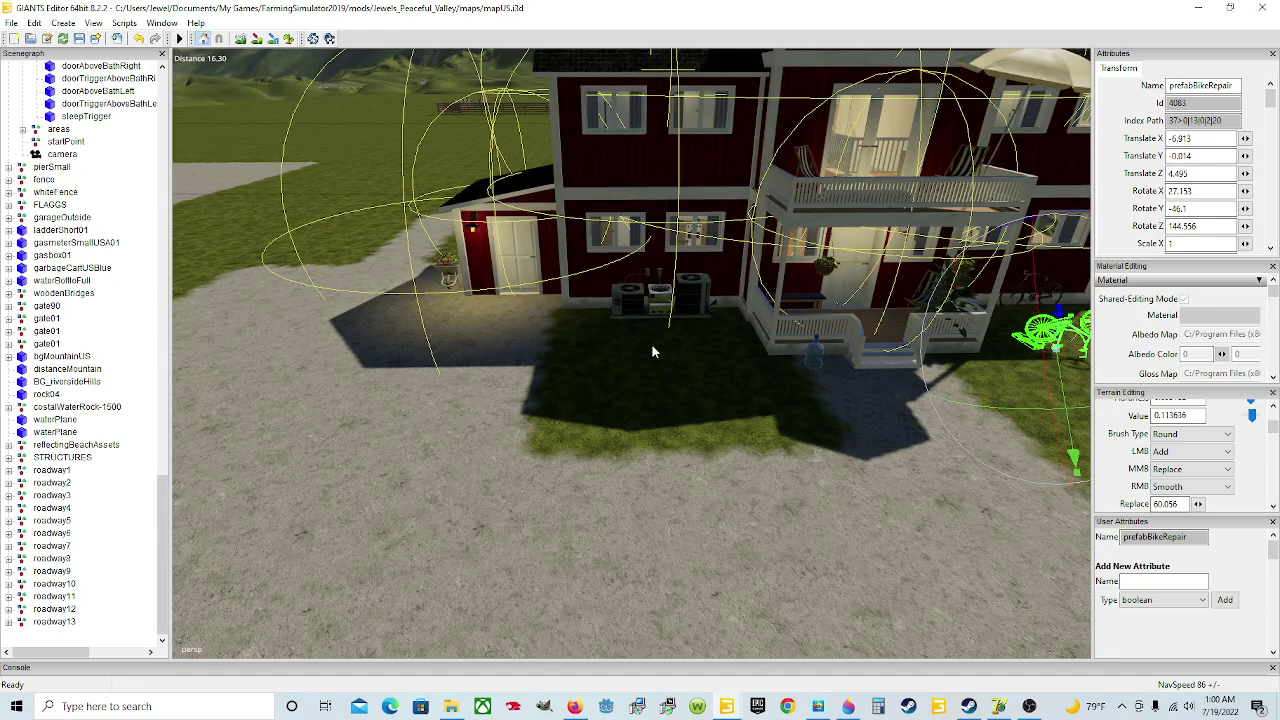
{"action": "left_click_drag", "start_coordinate": [684, 326], "coordinate": [657, 397], "text": "alt"}
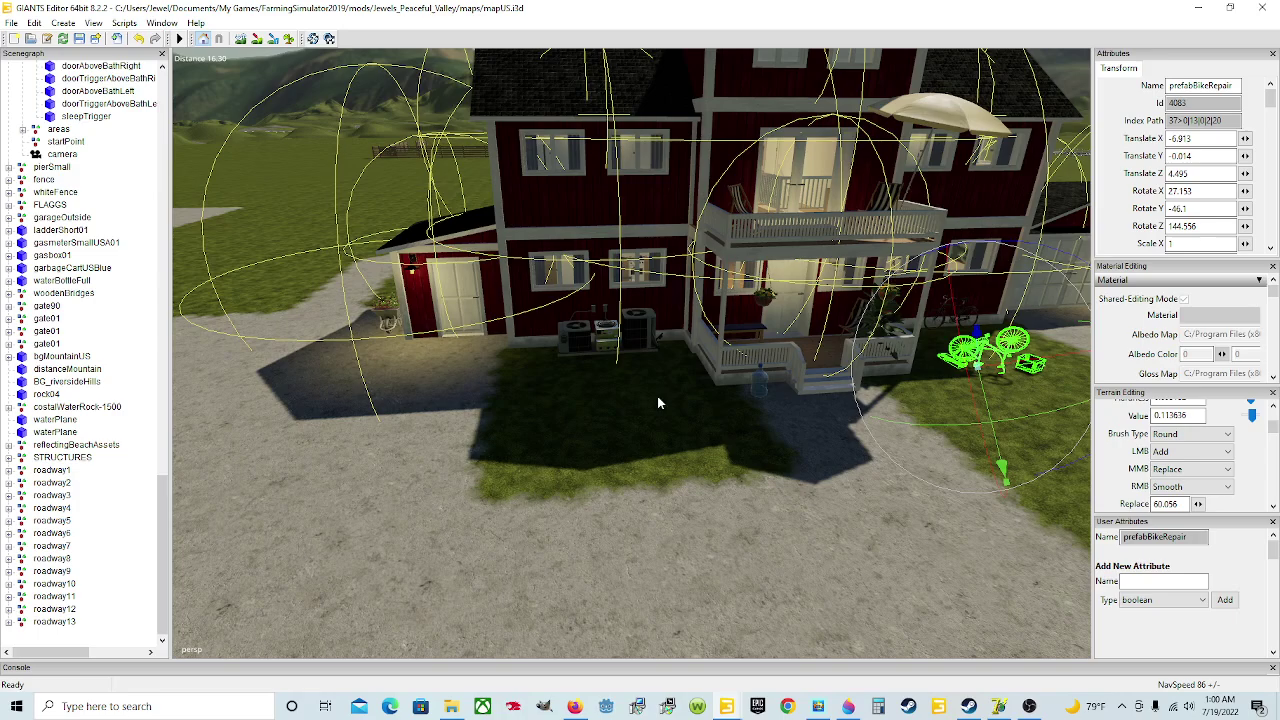
{"action": "left_click_drag", "start_coordinate": [684, 393], "coordinate": [549, 374], "text": "alt"}
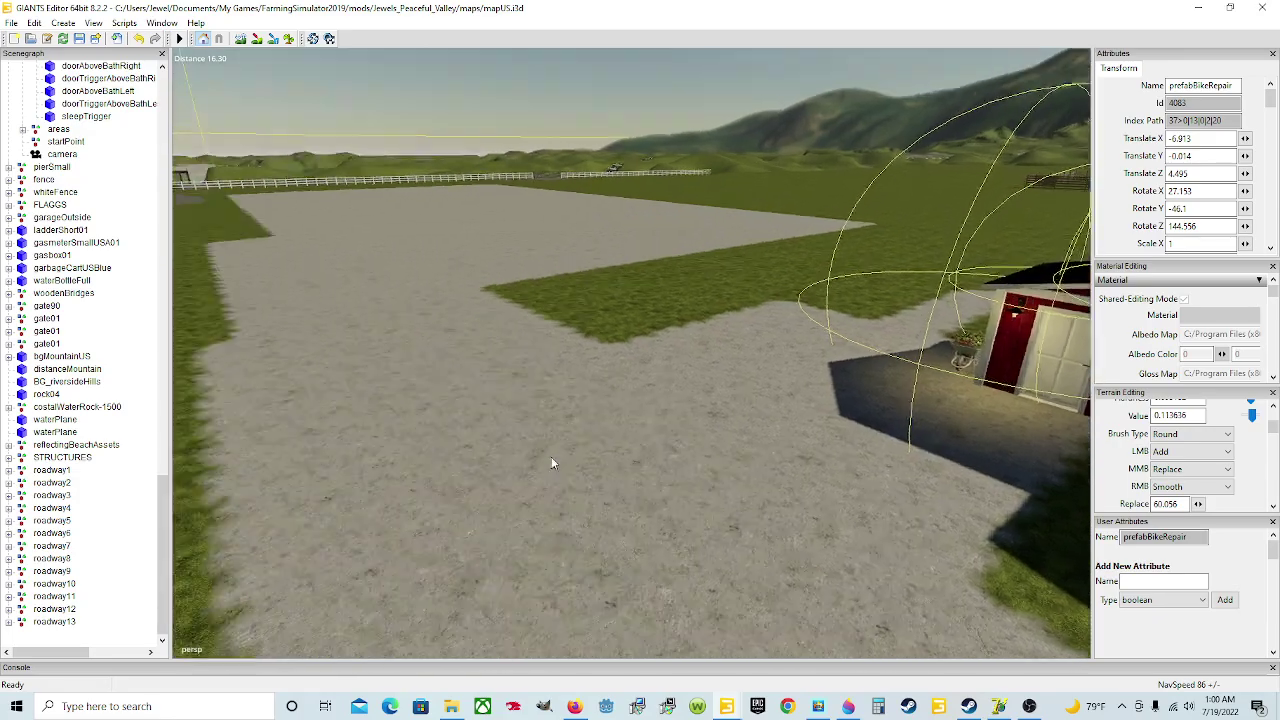
{"action": "left_click_drag", "start_coordinate": [551, 463], "coordinate": [791, 446], "text": "alt"}
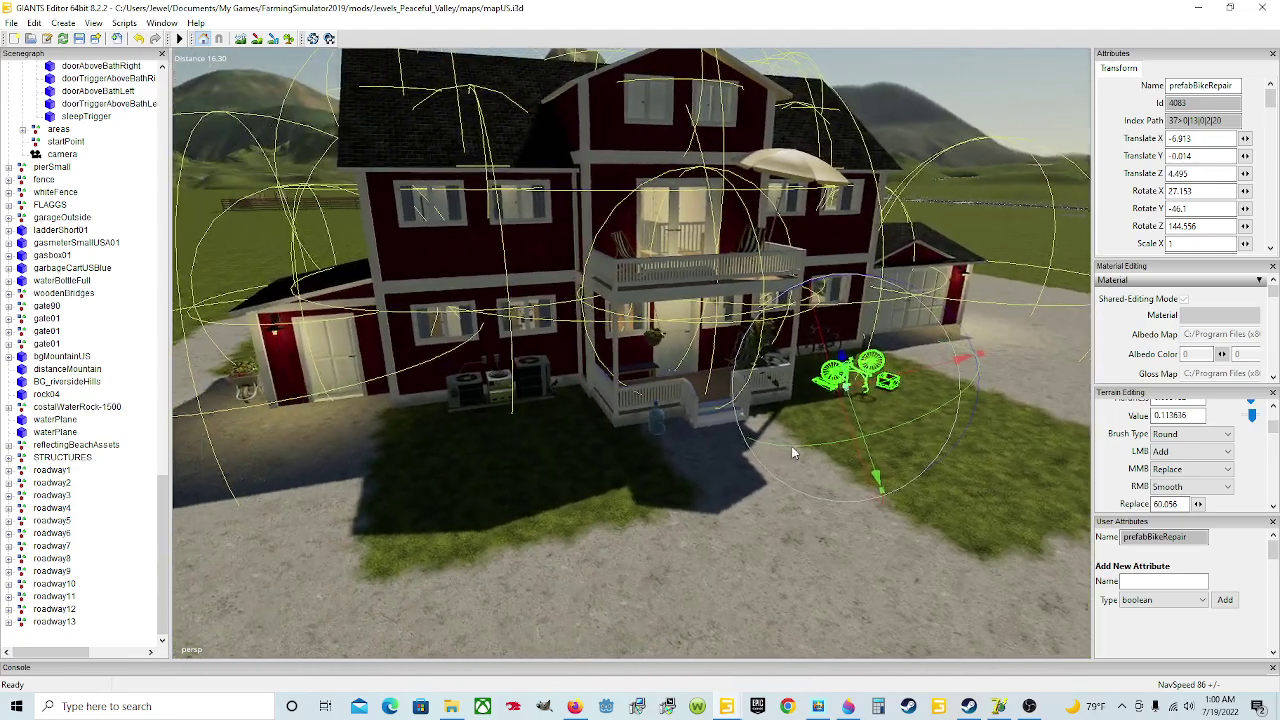
{"action": "scroll", "coordinate": [791, 446], "scroll_direction": "down", "scroll_amount": 2}
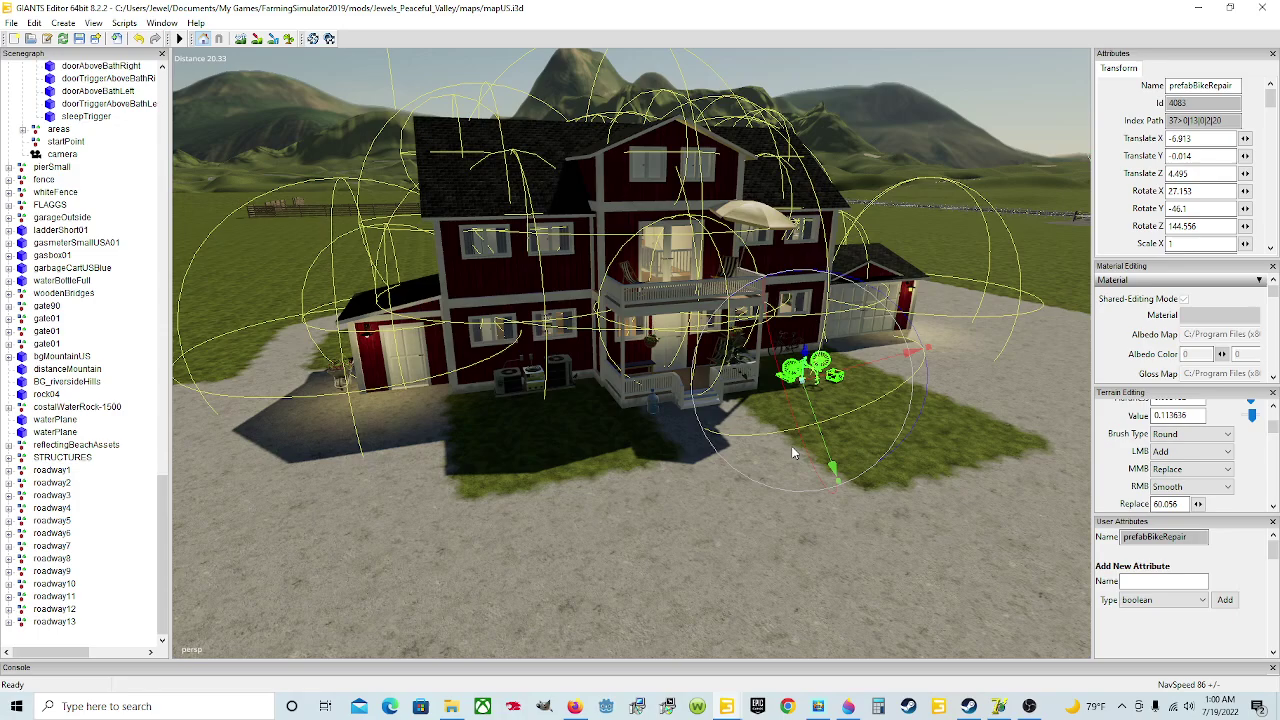
{"action": "mouse_move", "coordinate": [746, 456]}
{"action": "left_mouse_down", "text": "alt"}
{"action": "mouse_move", "coordinate": [786, 481]}
{"action": "mouse_move", "coordinate": [770, 461]}
{"action": "left_mouse_up", "text": "alt"}
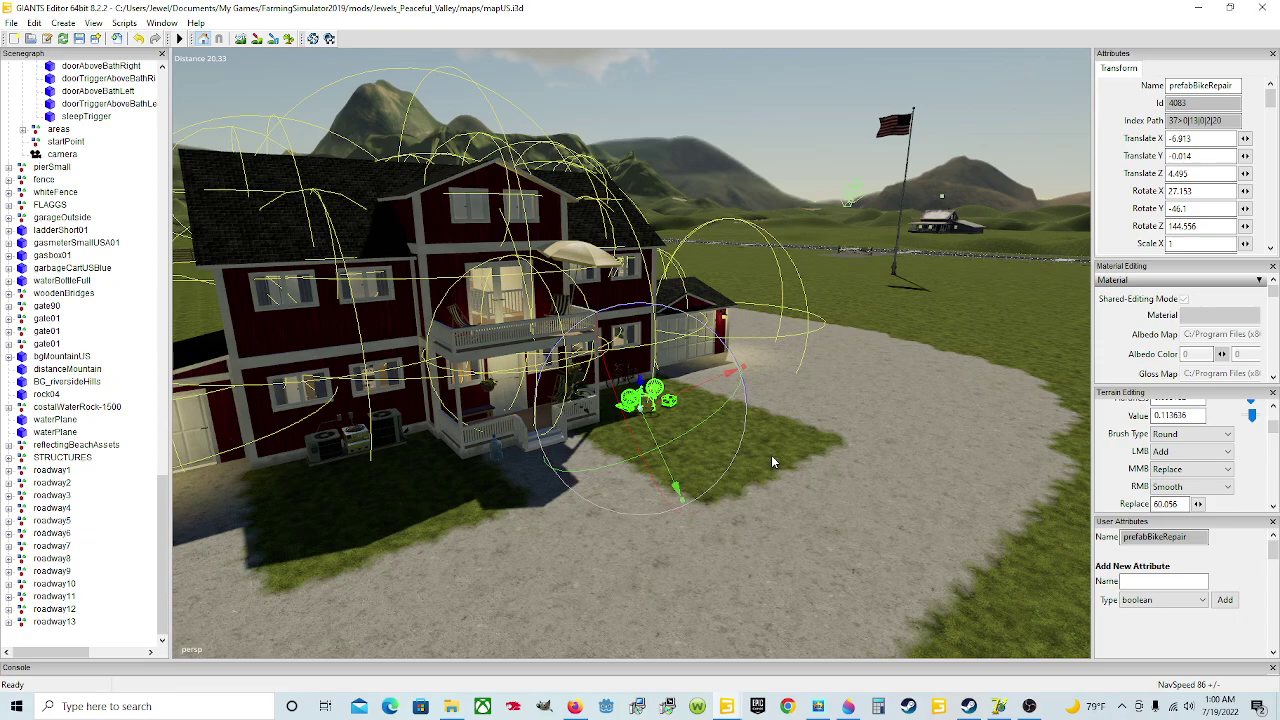
{"action": "left_click_drag", "start_coordinate": [770, 461], "coordinate": [790, 473], "text": "alt"}
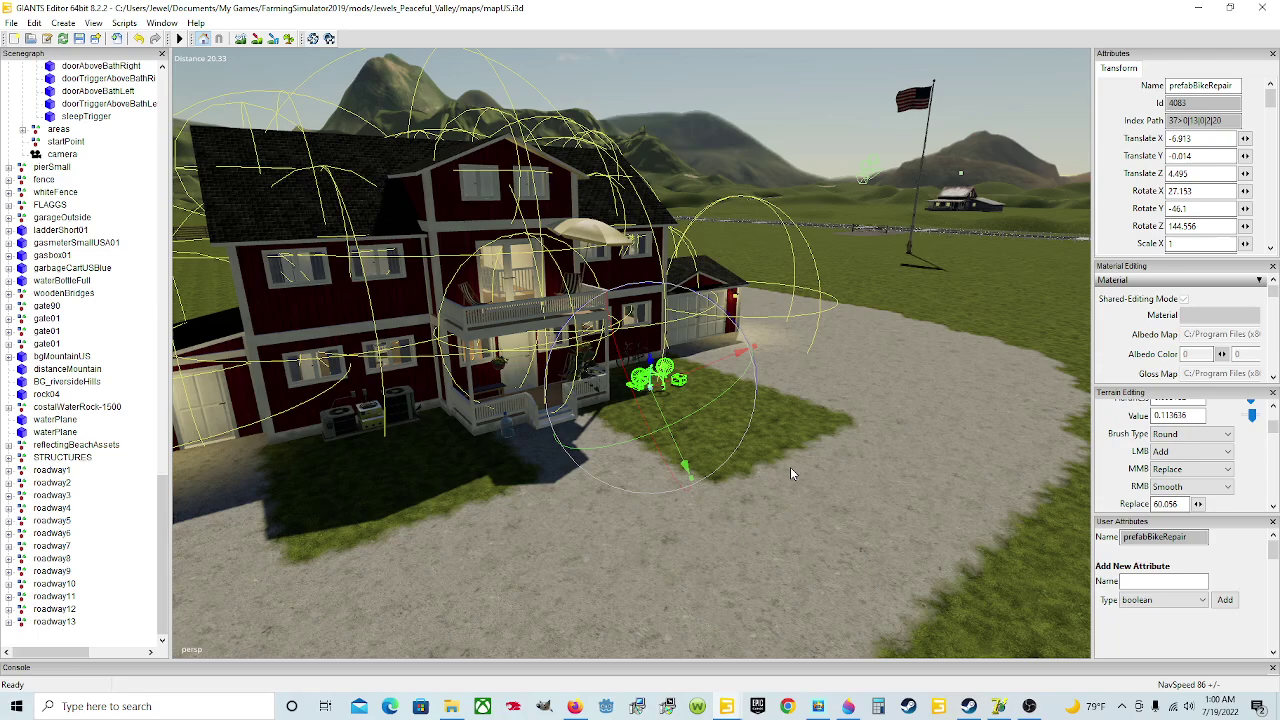
{"action": "left_click_drag", "start_coordinate": [791, 472], "coordinate": [796, 474], "text": "alt"}
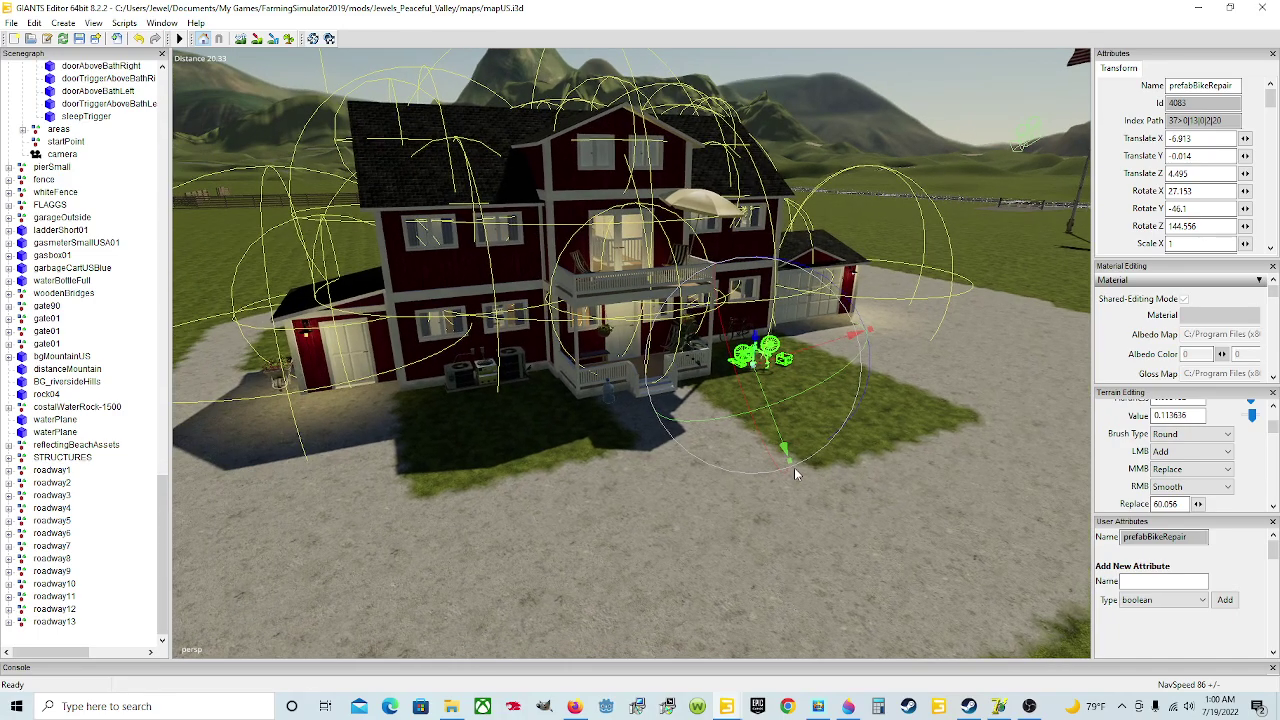
{"action": "scroll", "coordinate": [794, 467], "scroll_direction": "down", "scroll_amount": 2}
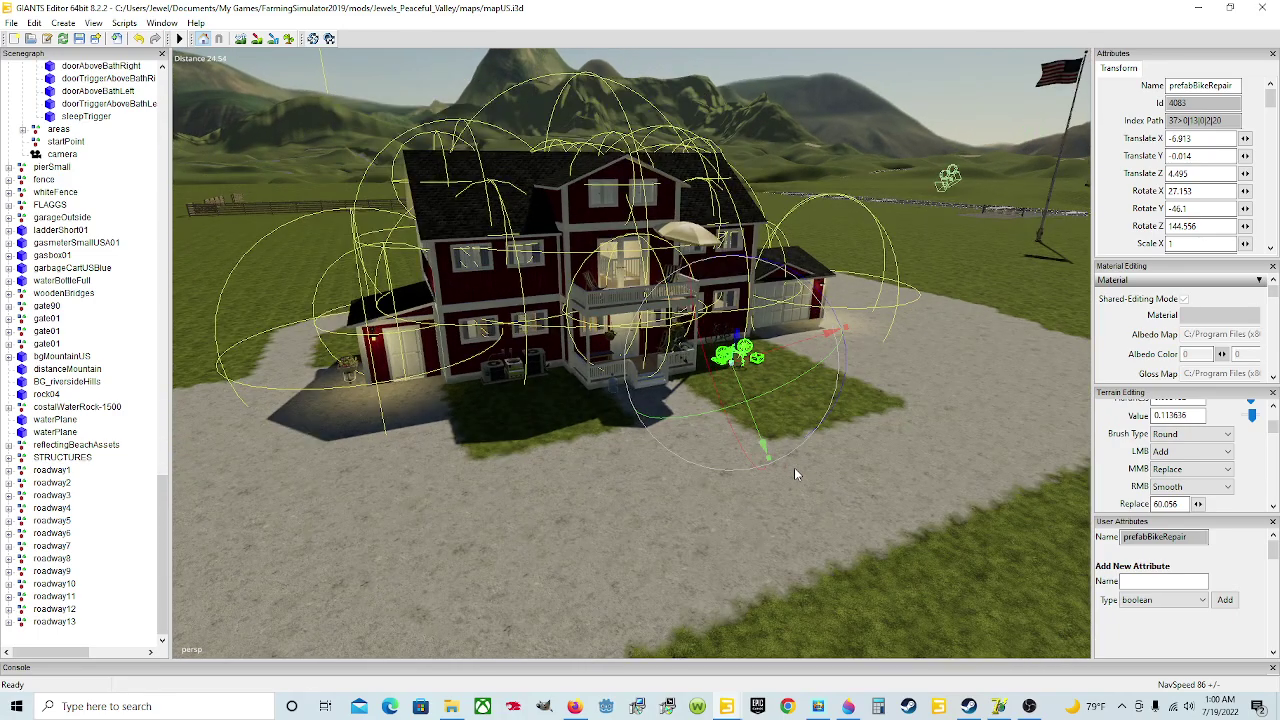
{"action": "left_click_drag", "start_coordinate": [794, 467], "coordinate": [677, 495], "text": "alt"}
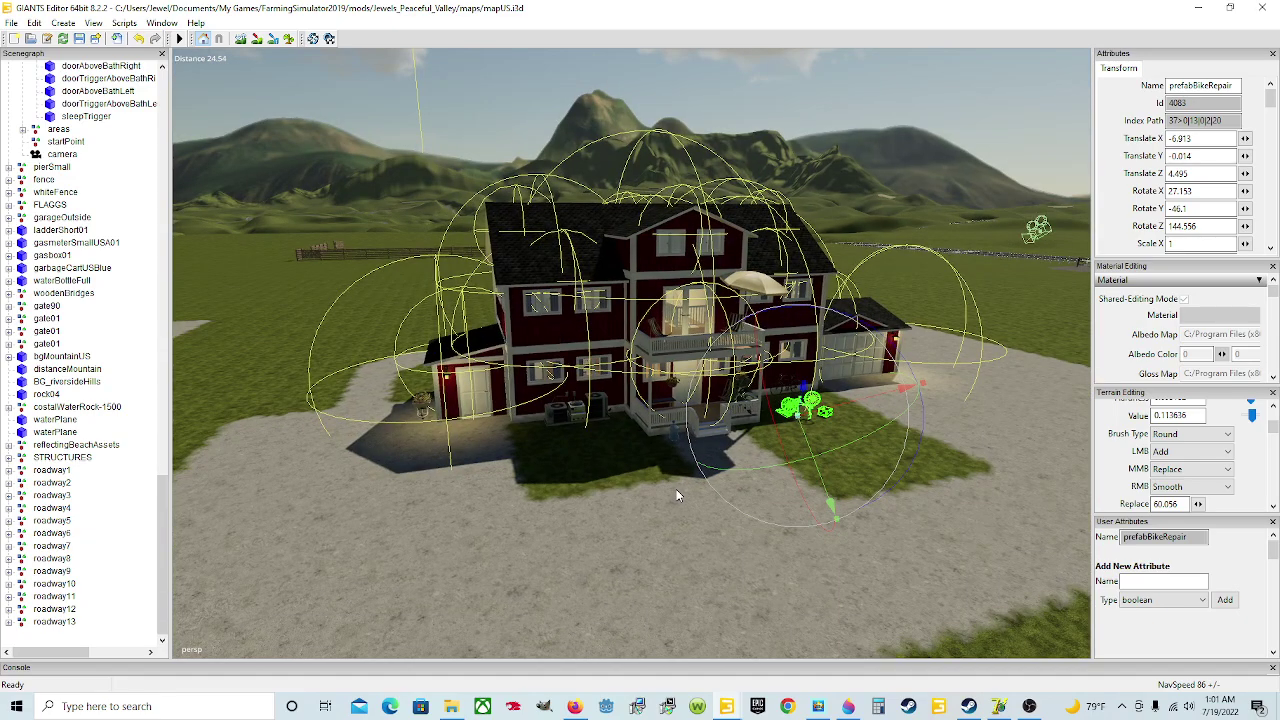